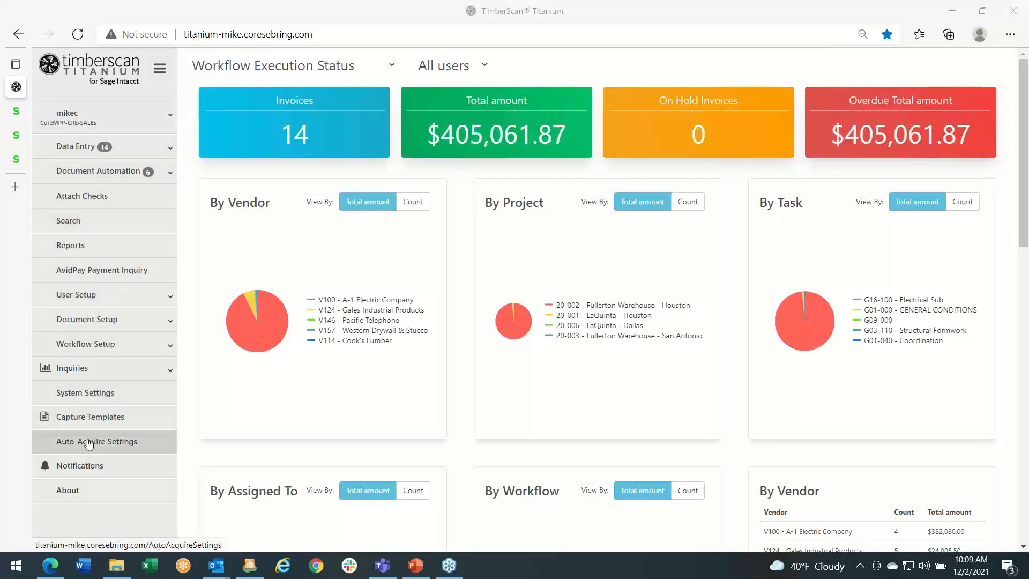
- Review the workflow dashboard's charts, inspecting the breakdowns by vendor and by project
left_click(150, 148)
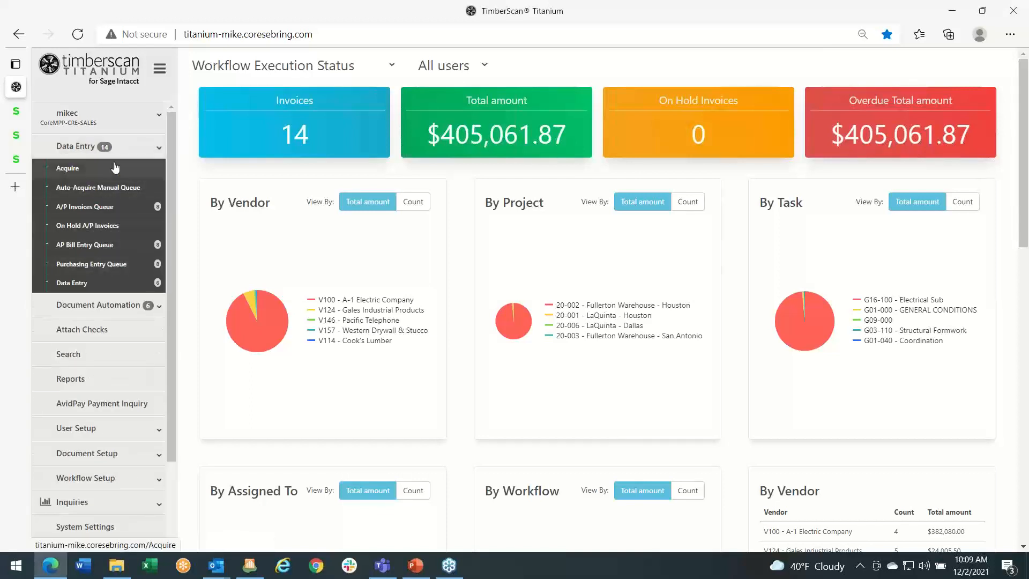
left_click(141, 148)
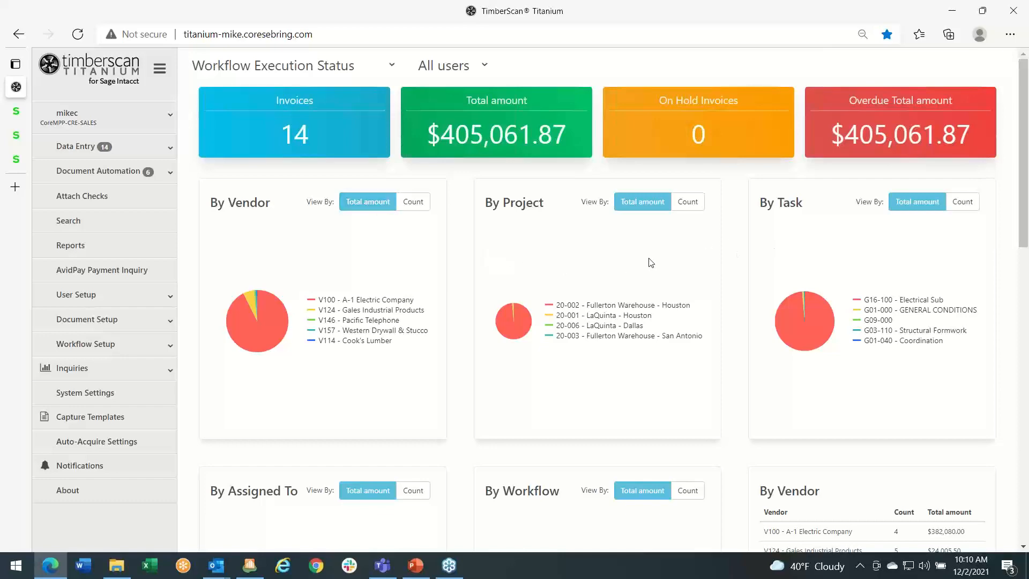
scroll(655, 266, "down", 3)
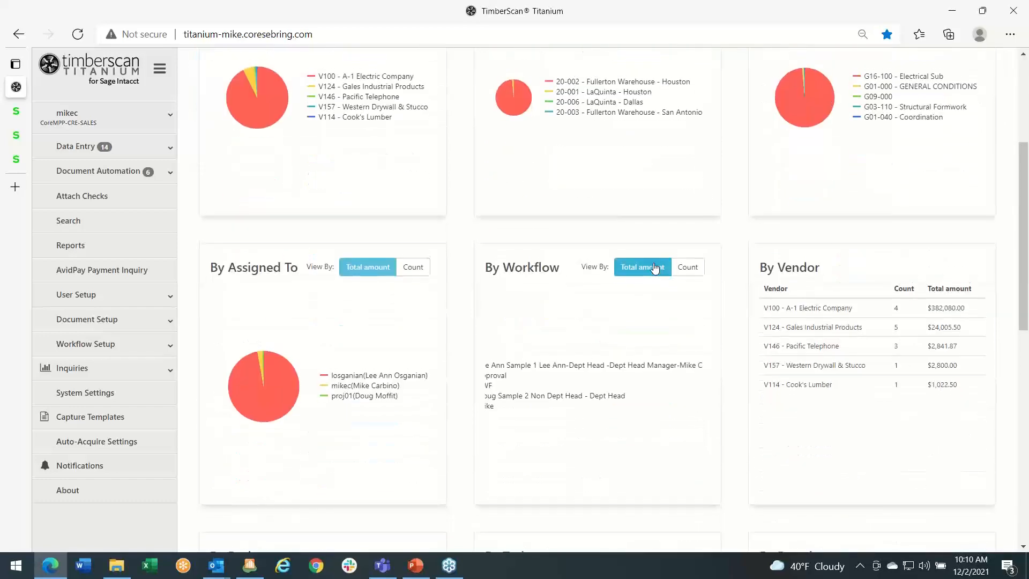
scroll(656, 267, "up", 4)
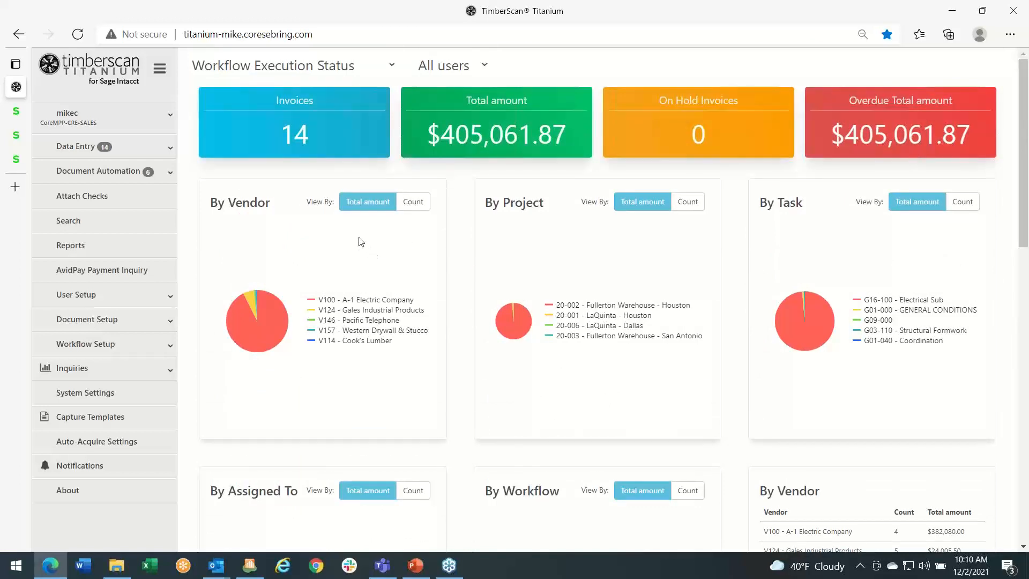
mouse_move(281, 316)
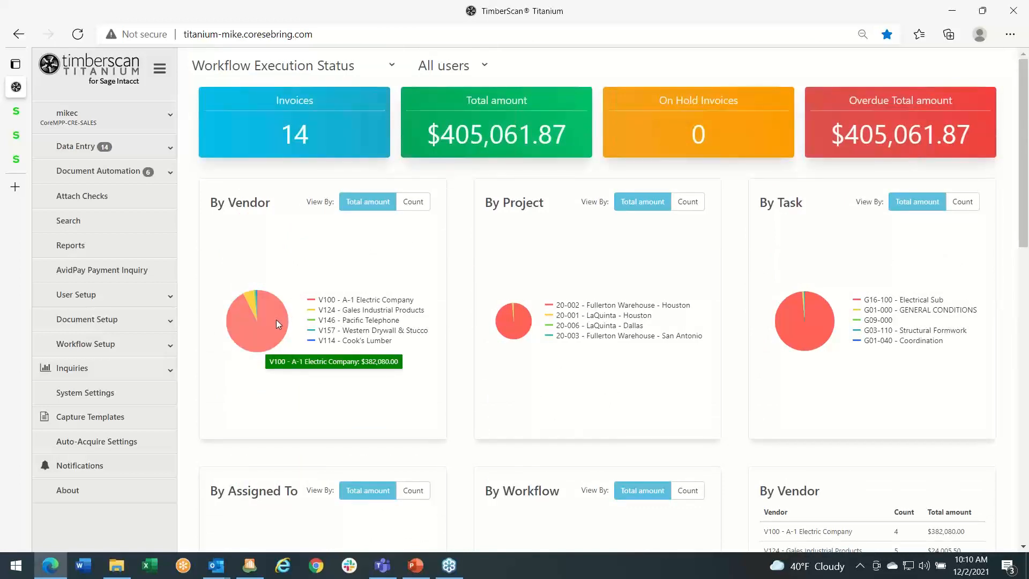
mouse_move(250, 300)
mouse_move(517, 326)
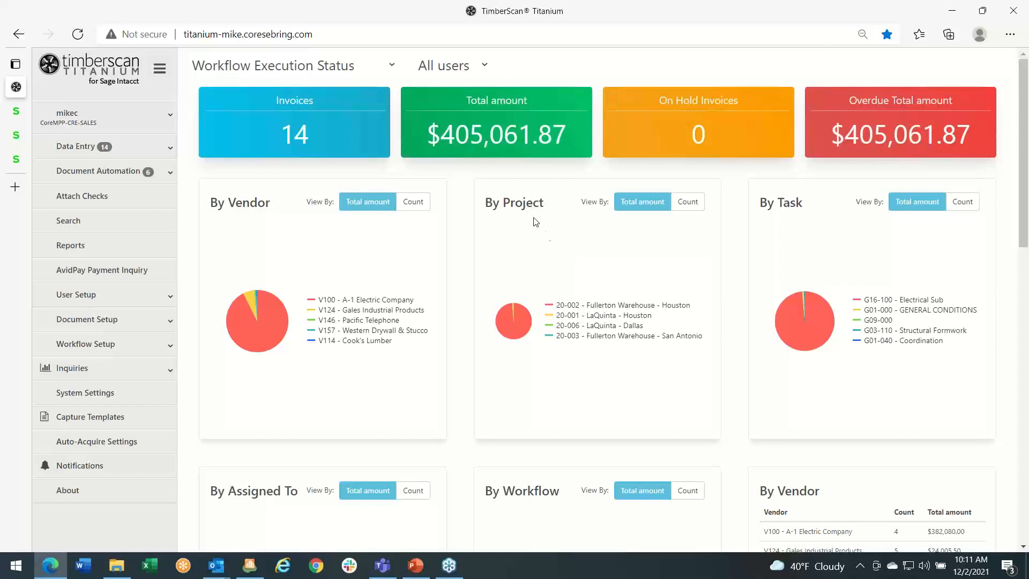
- Filter the workflow dashboard to the second-to-last listed user to inspect their vendor and project charts, and restore the filter to All users
left_click(485, 66)
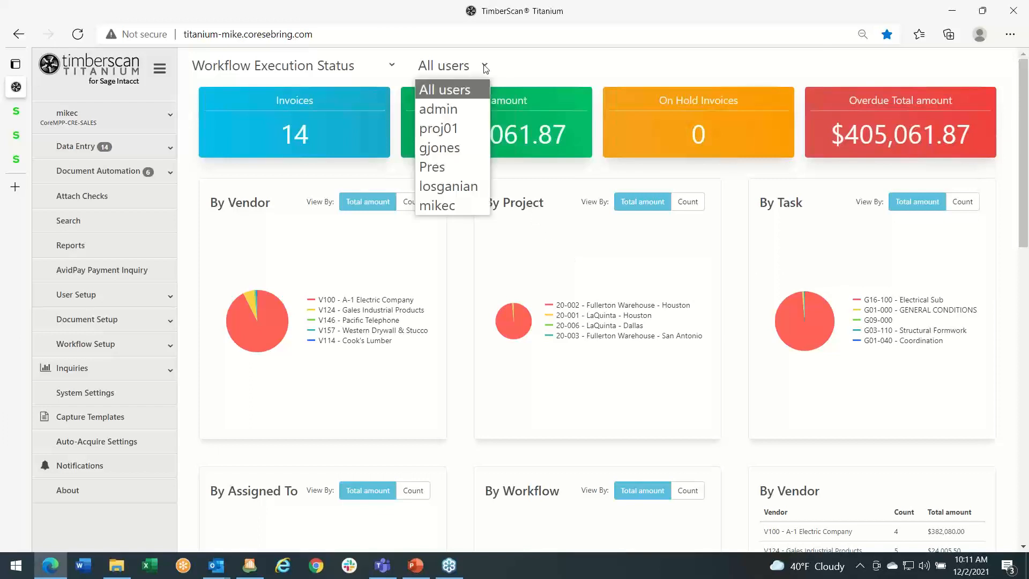
left_click(452, 191)
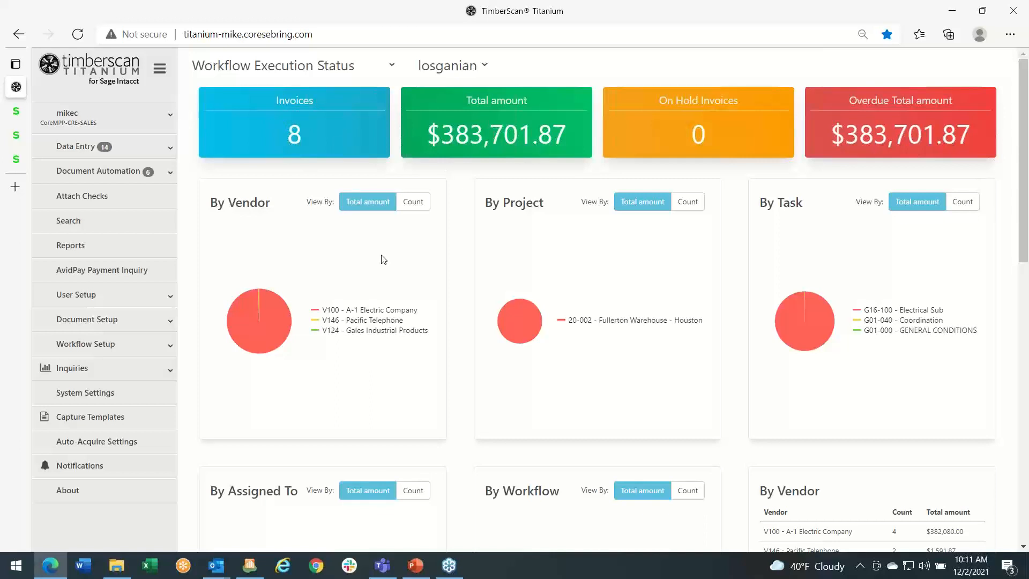
mouse_move(284, 321)
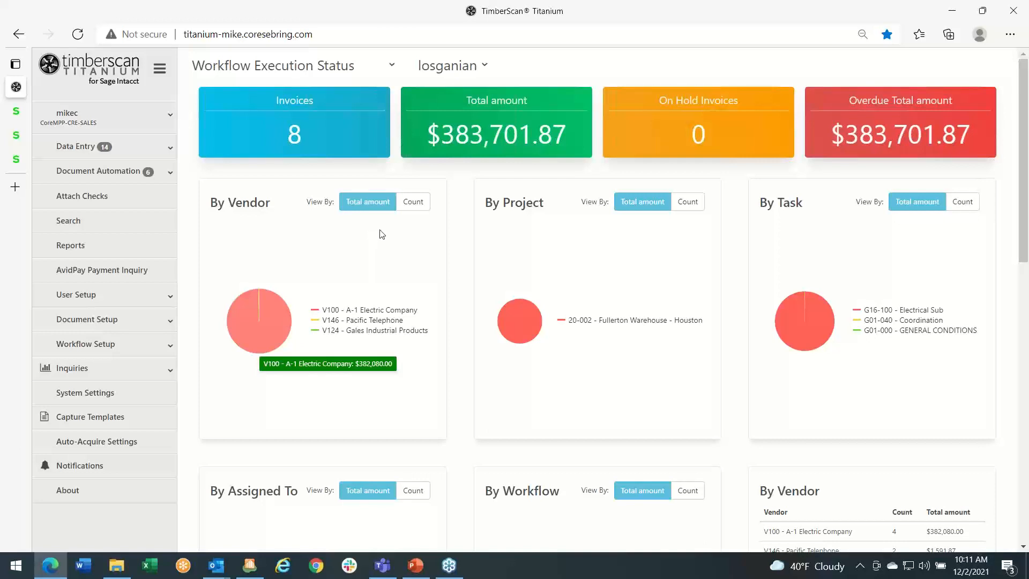
mouse_move(526, 311)
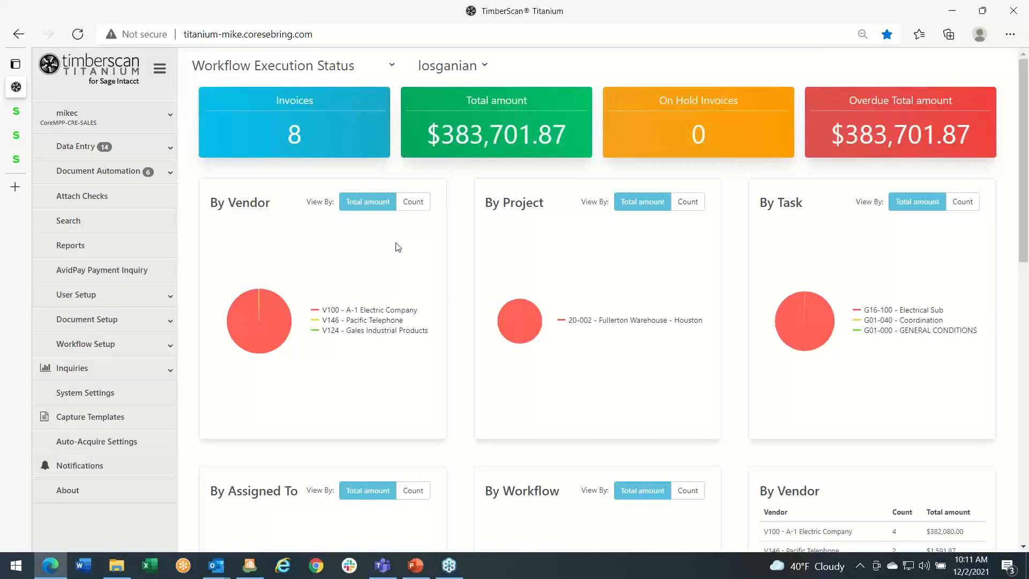
left_click(485, 66)
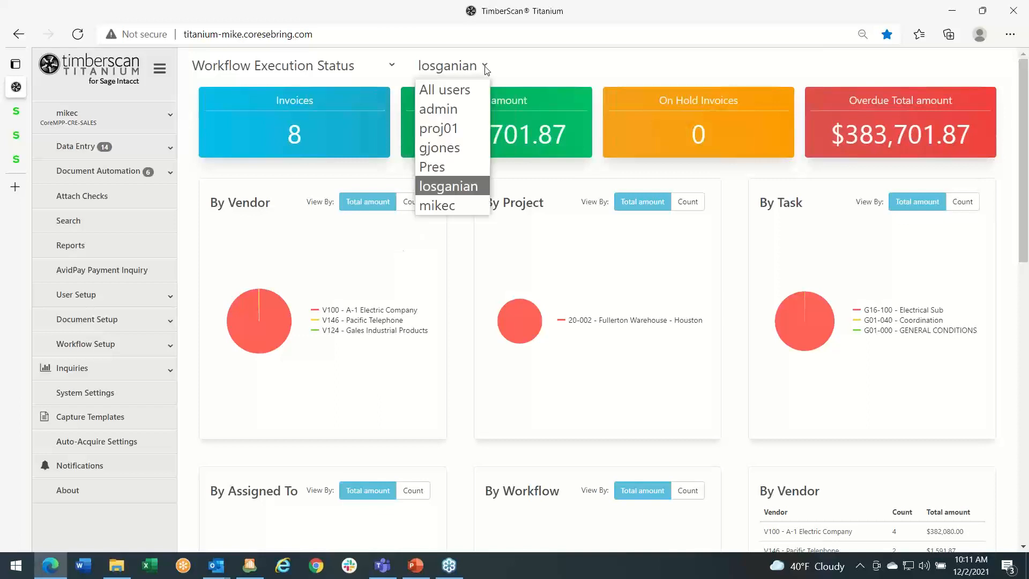
left_click(459, 92)
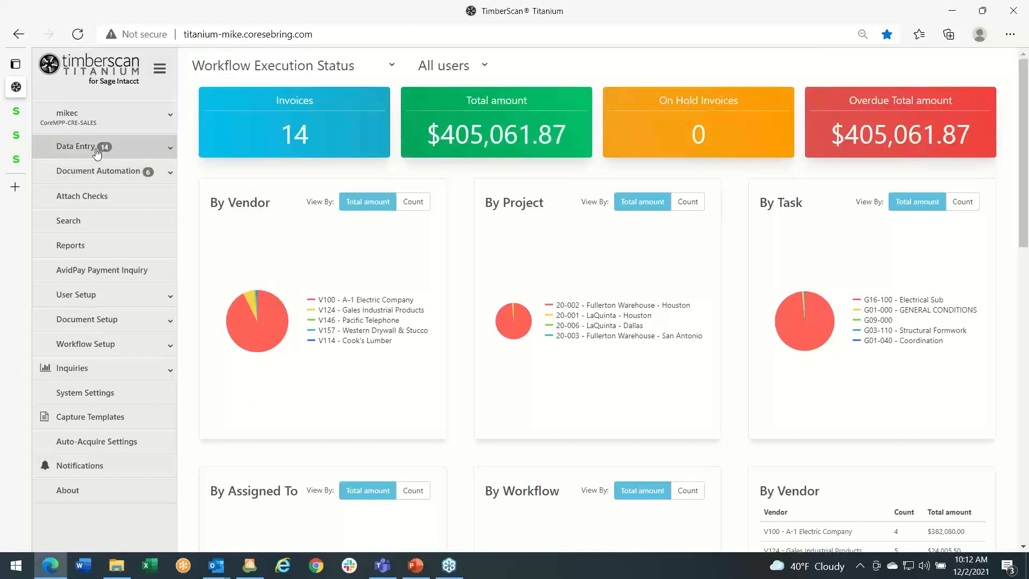
- Open the Acquire page for data entry and set the data entry group to DEG and the image type to Invoice
left_click(147, 153)
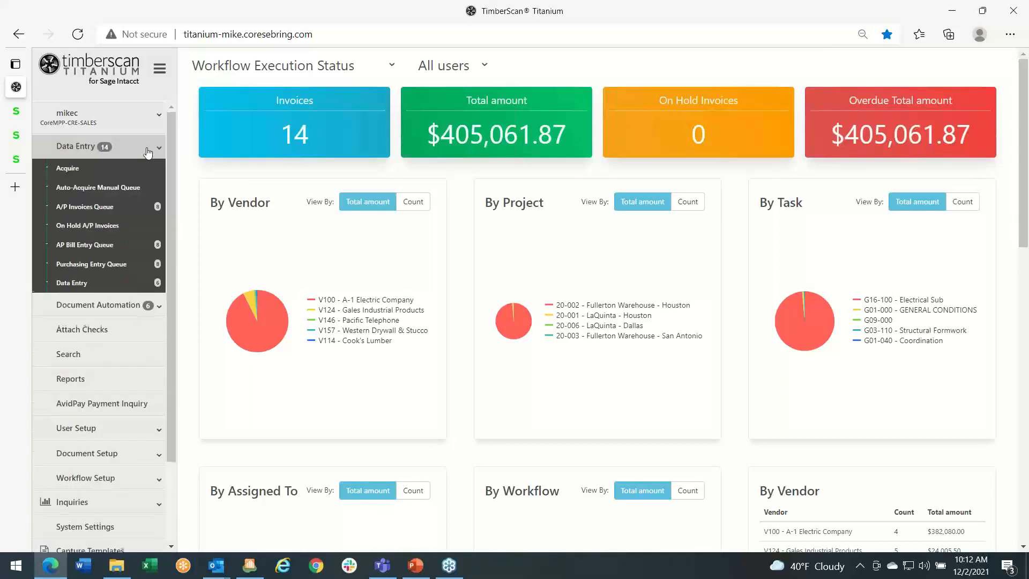
left_click(73, 171)
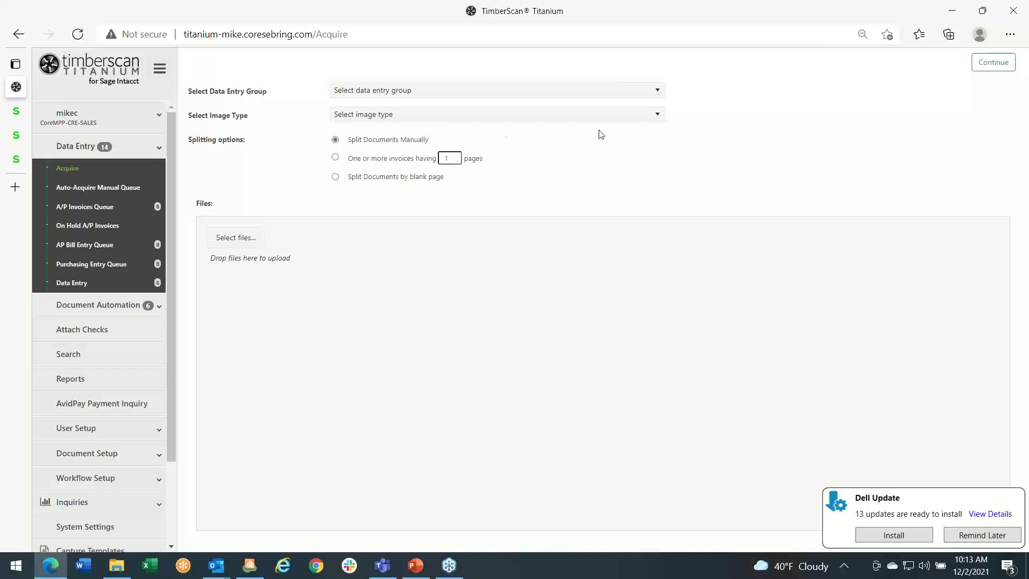
left_click(658, 94)
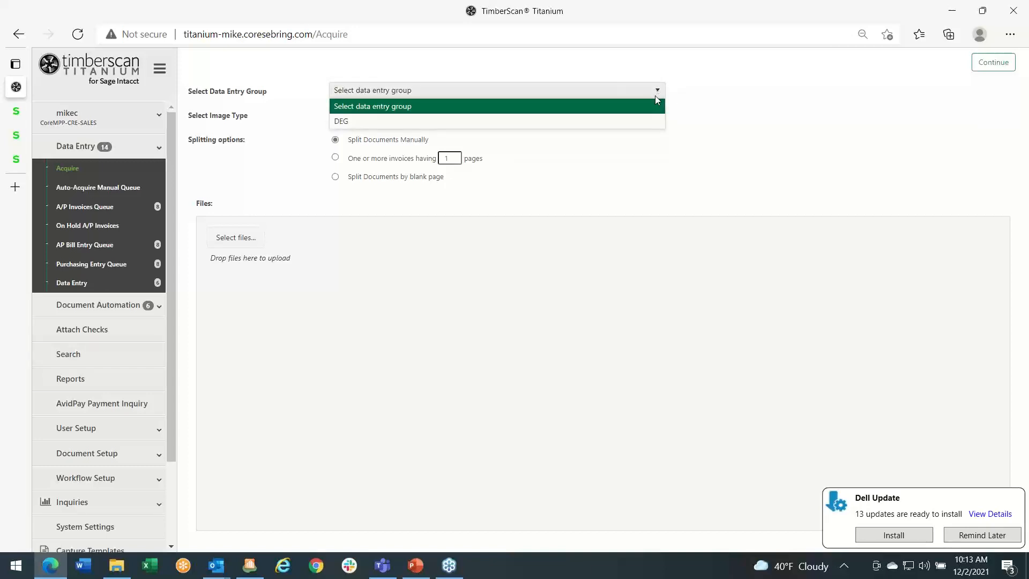
left_click(375, 122)
left_click(965, 535)
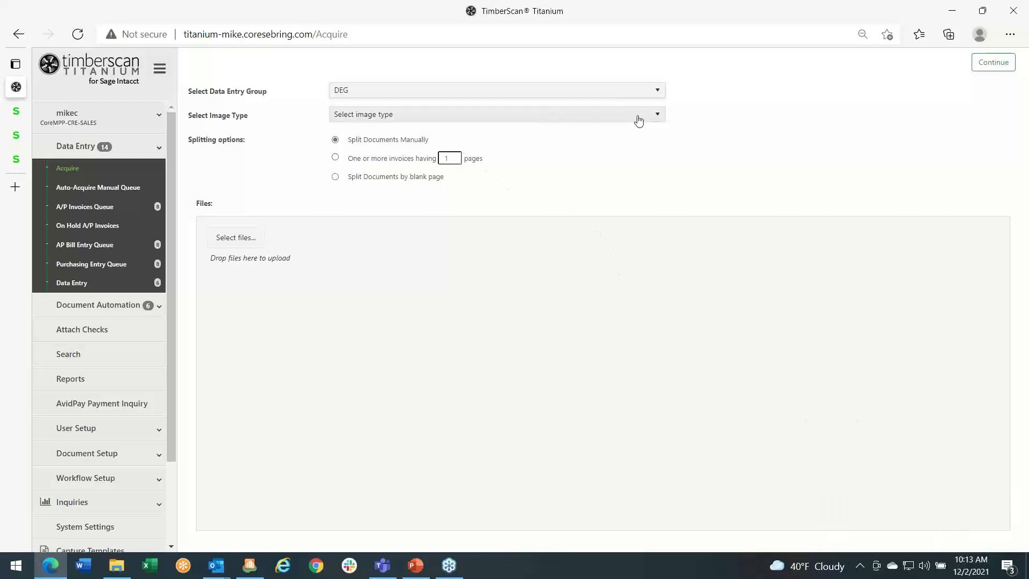
left_click(655, 116)
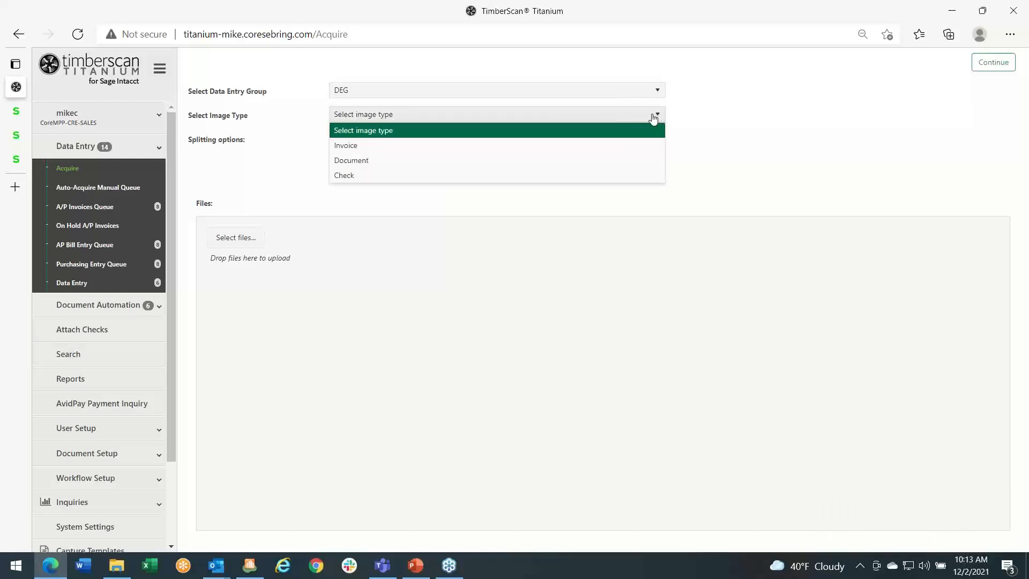
left_click(347, 150)
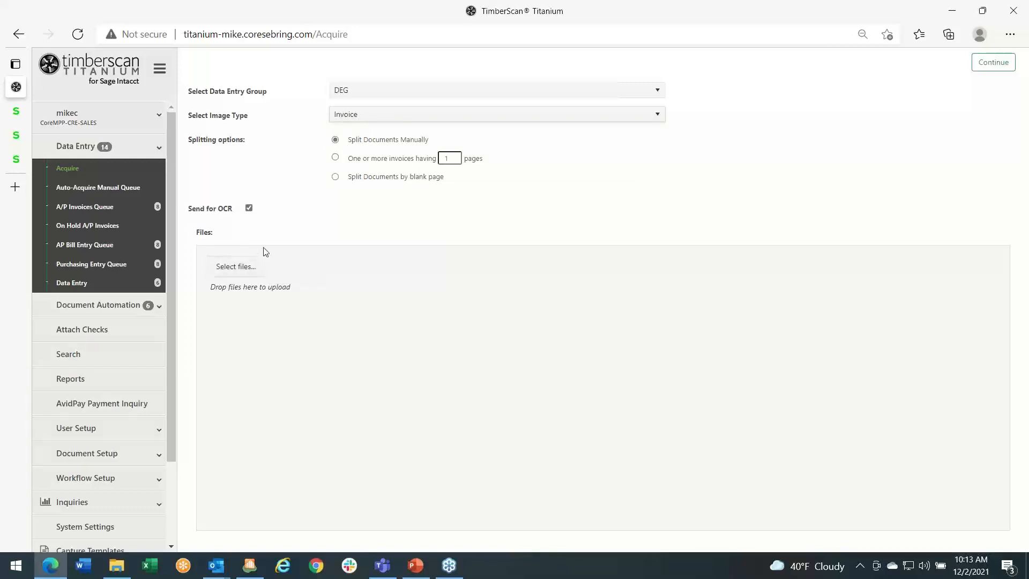
- Upload SCS 2 Page Invoice.pdf from the desktop to the acquisition and continue to its document preview
left_click(984, 11)
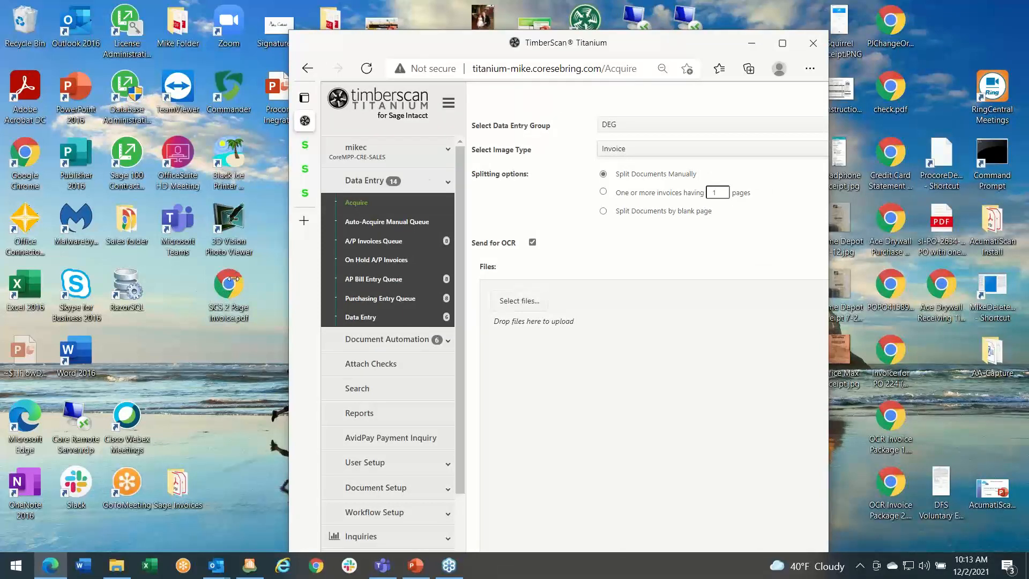
left_click_drag(425, 42, 408, 14)
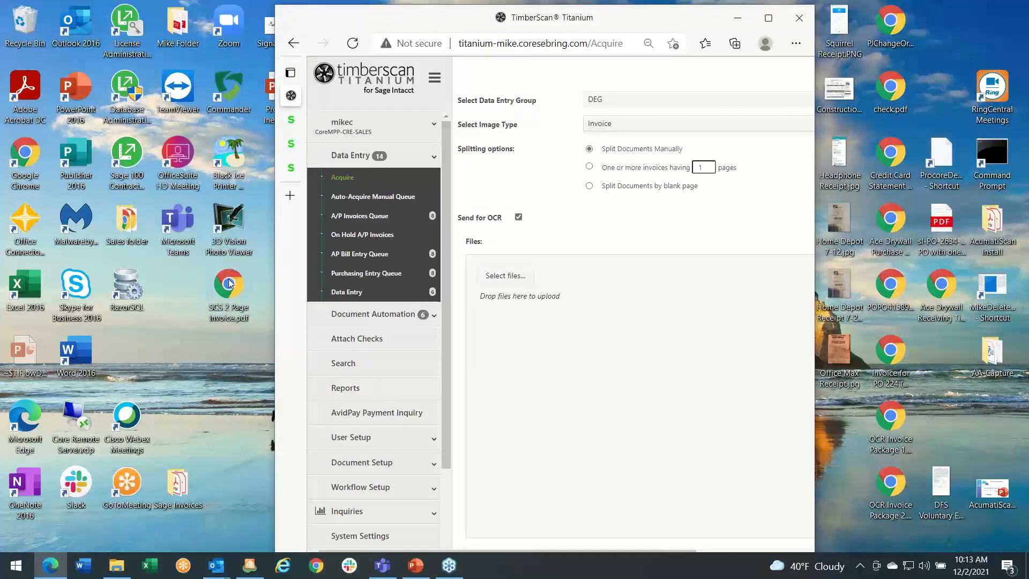
left_click_drag(229, 284, 568, 407)
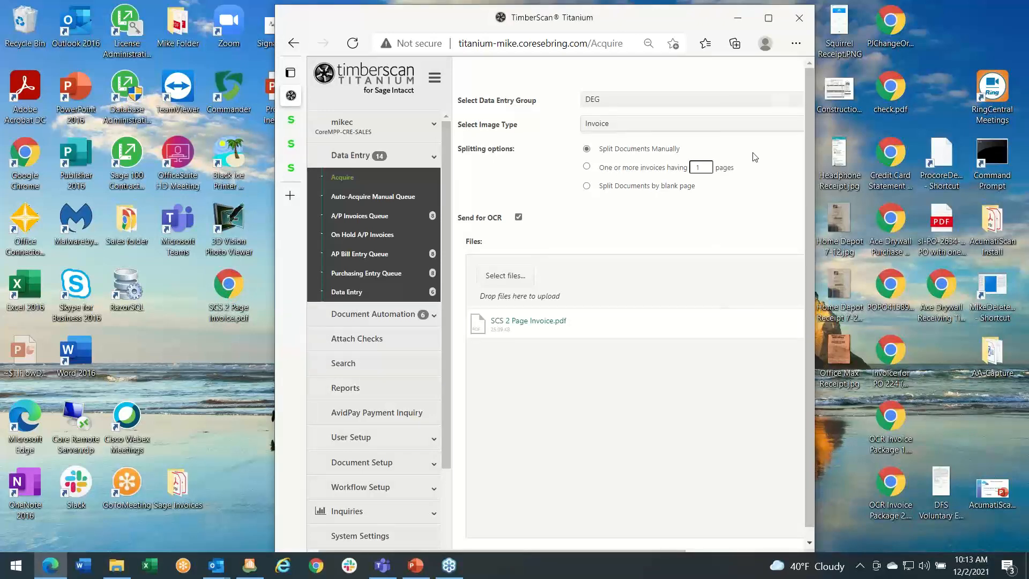
left_click(768, 19)
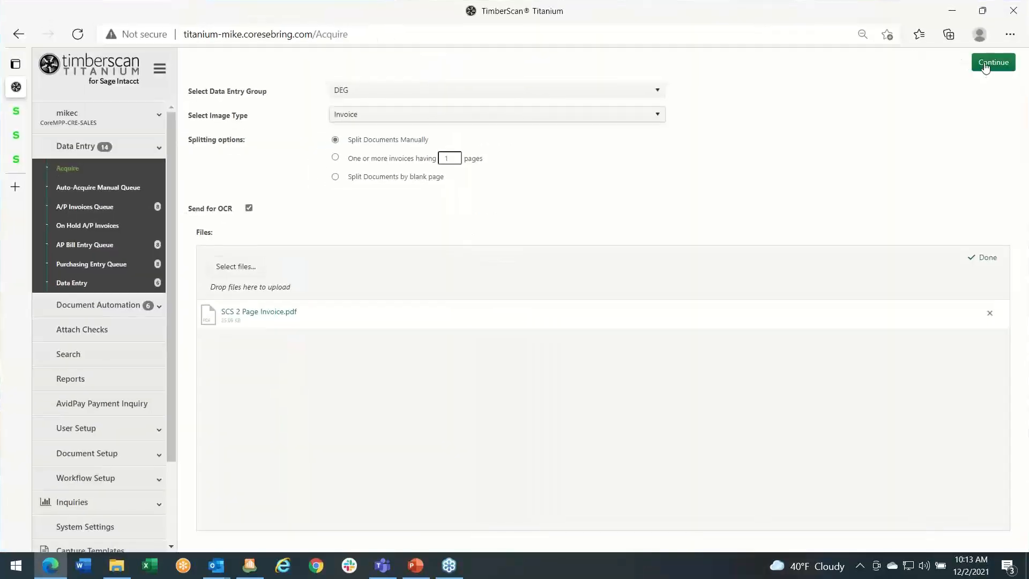
left_click(986, 64)
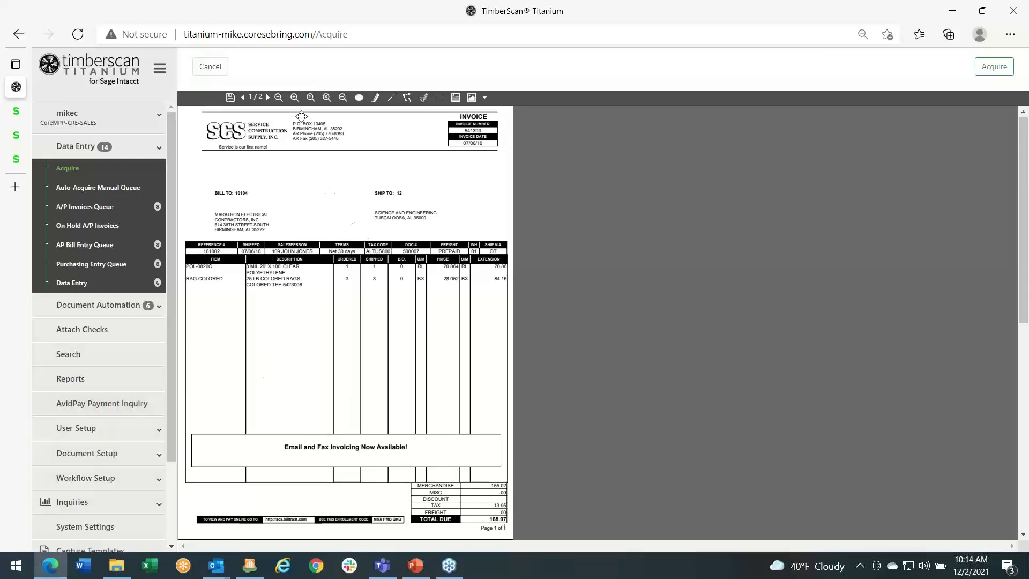
- Examine both pages of the uploaded SCS invoice at a larger zoom, and cancel the acquisition
scroll(400, 197, "down", 1)
scroll(398, 202, "down", 9)
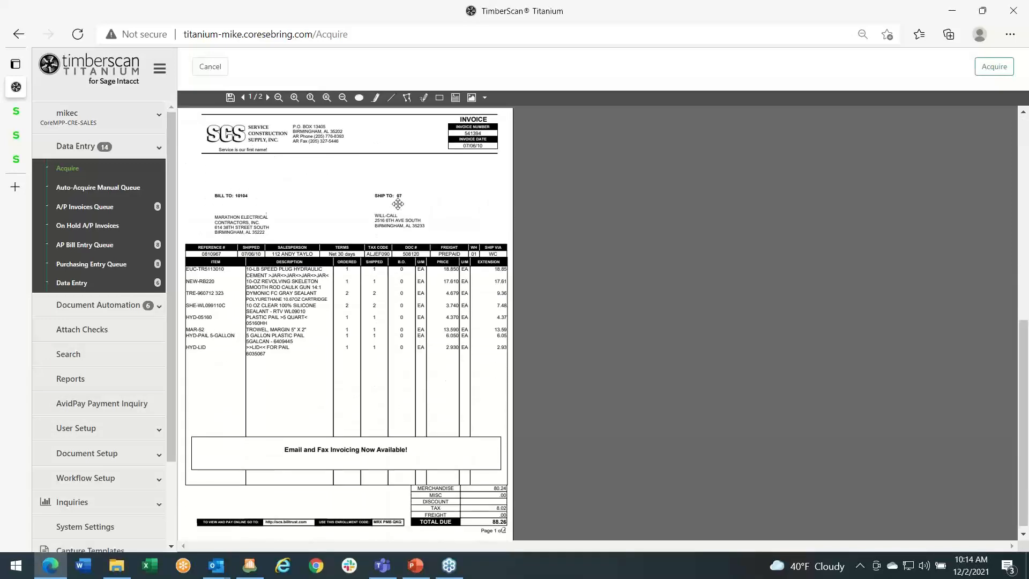
scroll(397, 204, "up", 10)
scroll(395, 205, "down", 5)
scroll(396, 205, "down", 4)
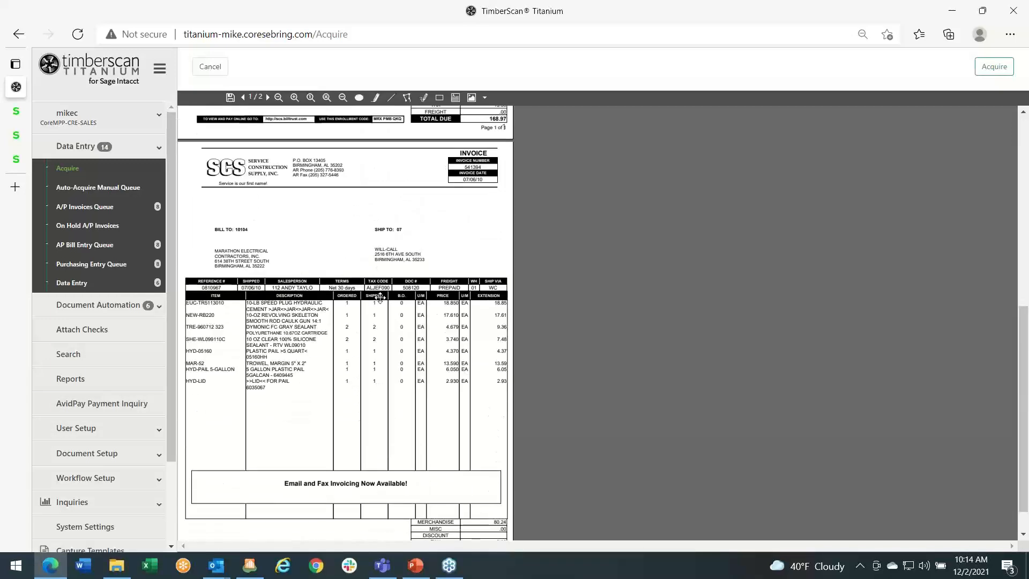
scroll(418, 272, "down", 1)
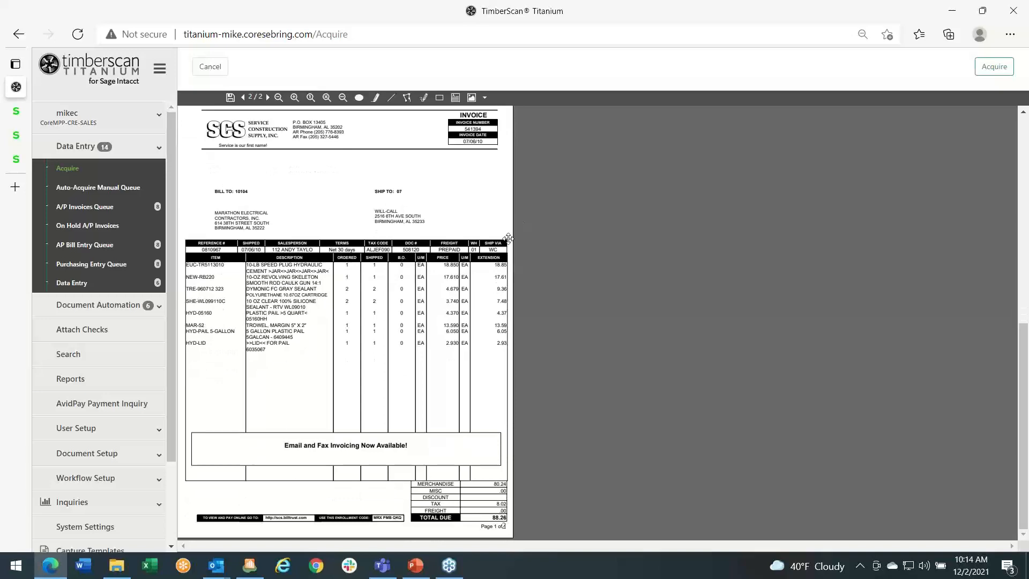
left_click(295, 98)
left_click(295, 98)
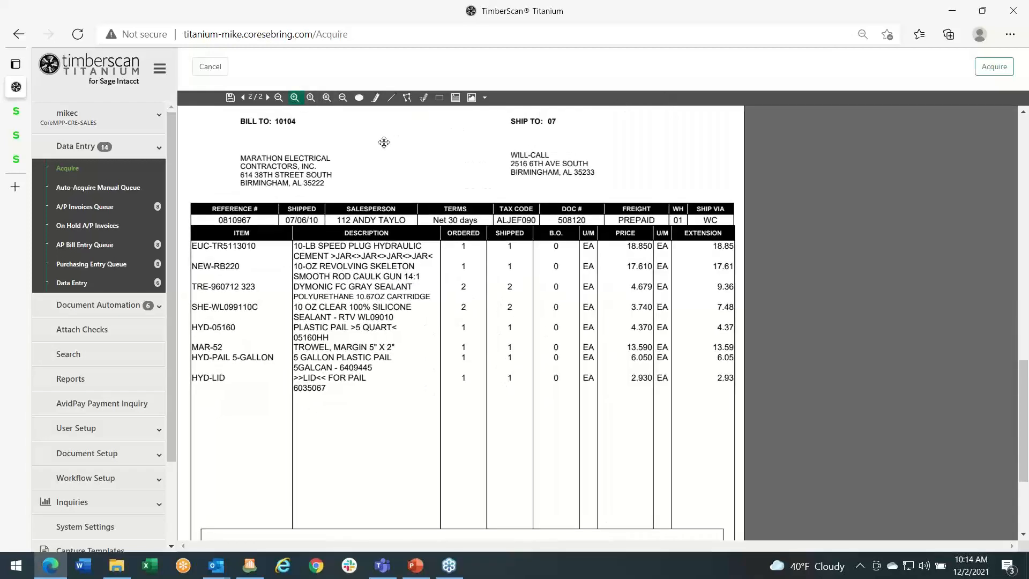
scroll(370, 134, "up", 3)
scroll(370, 134, "up", 15)
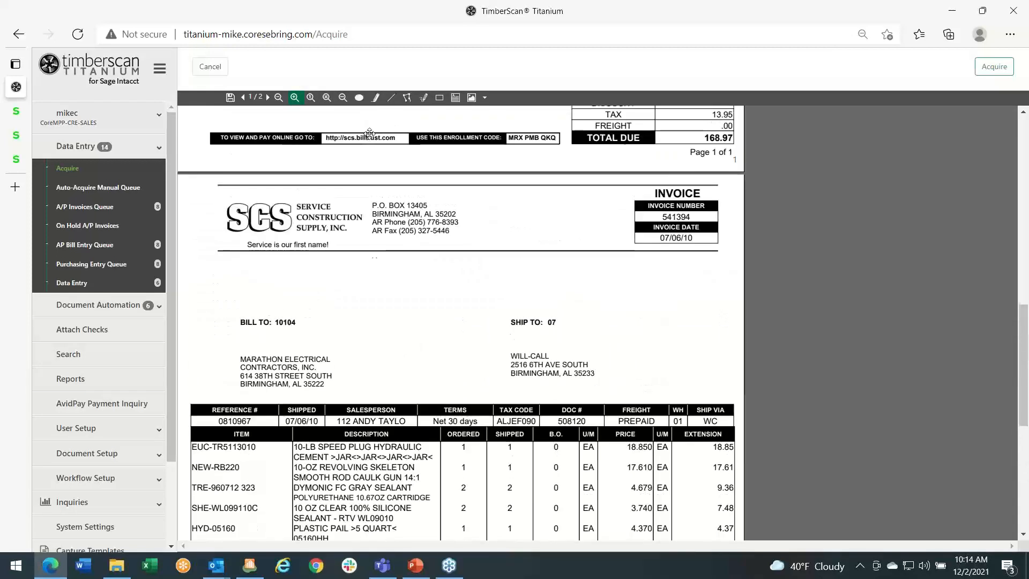
scroll(370, 133, "up", 2)
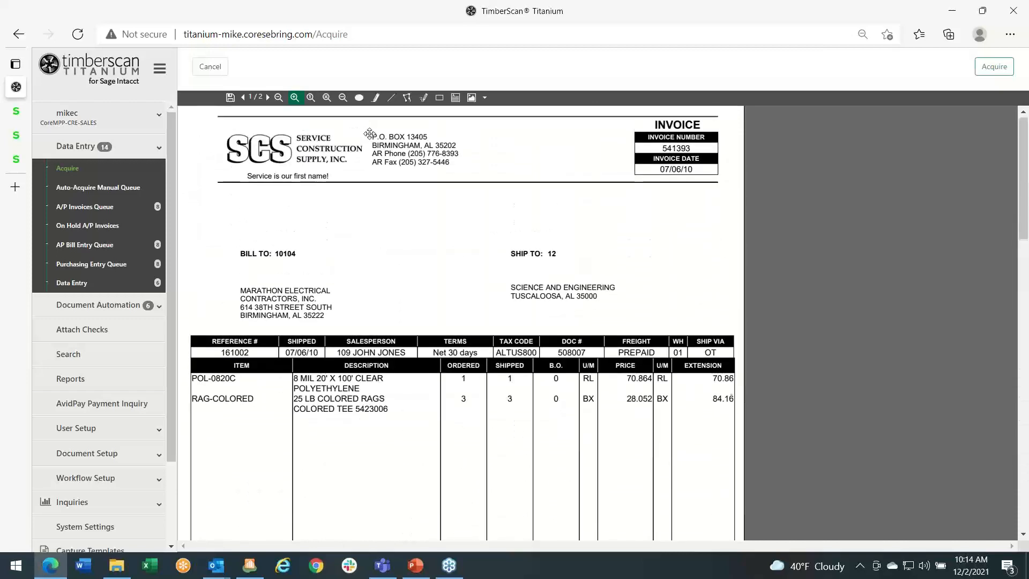
scroll(370, 133, "down", 2)
scroll(370, 134, "up", 2)
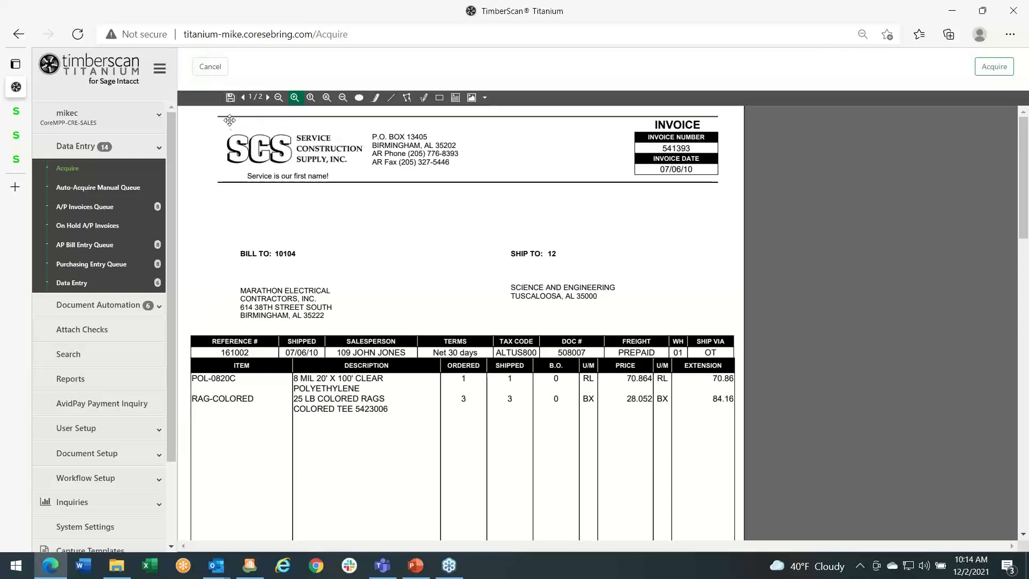
left_click(209, 74)
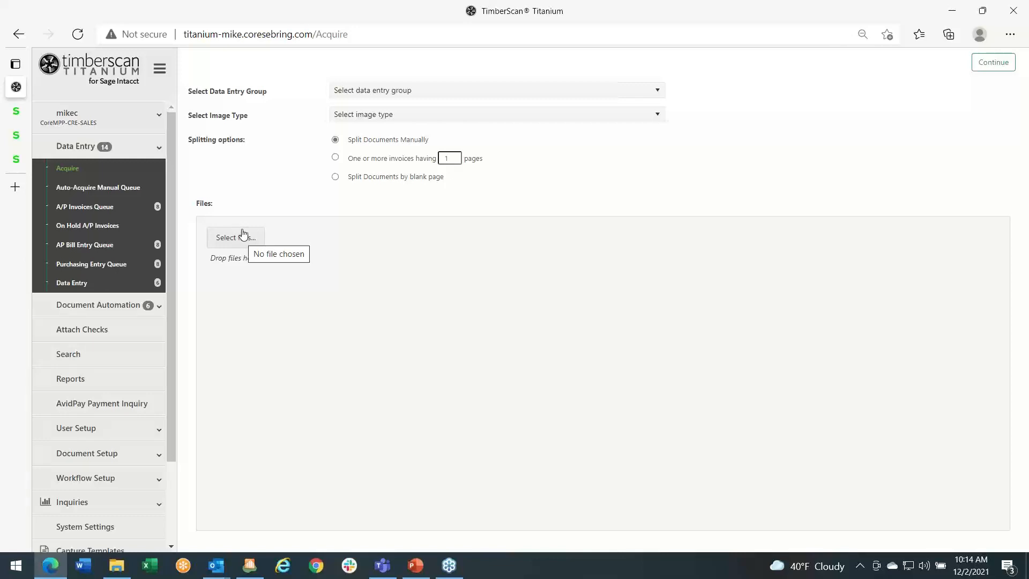
- Set the acquisition's data entry group to DEG and image type to Invoice, and browse the AP Capture Invoices folder without picking a file
left_click(657, 90)
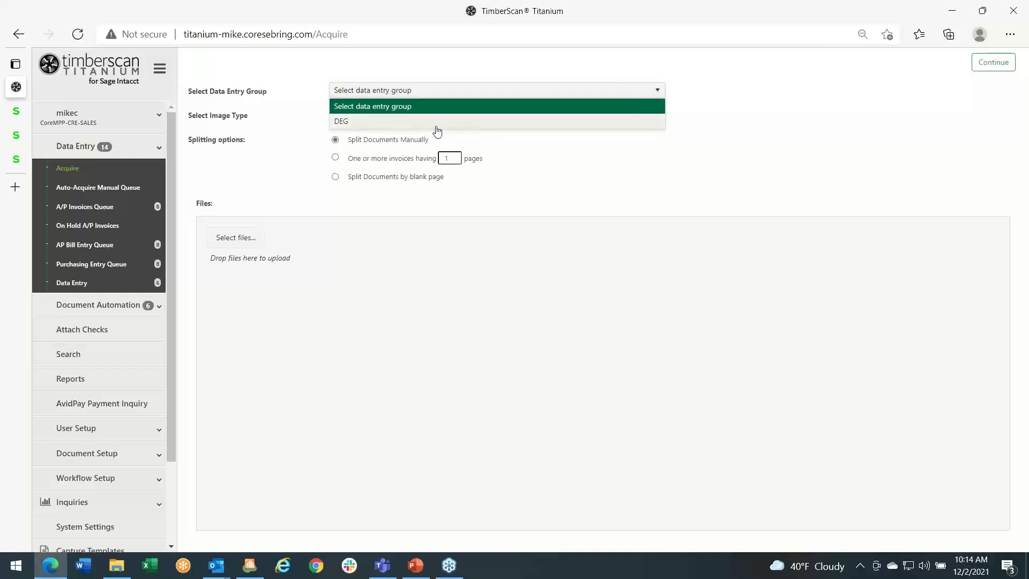
left_click(438, 121)
left_click(658, 114)
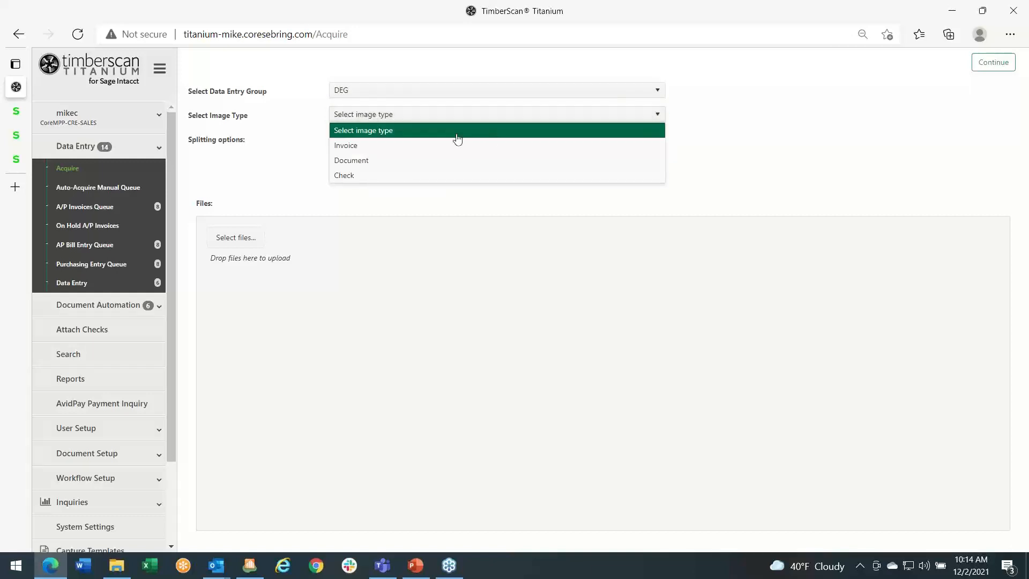
left_click(344, 148)
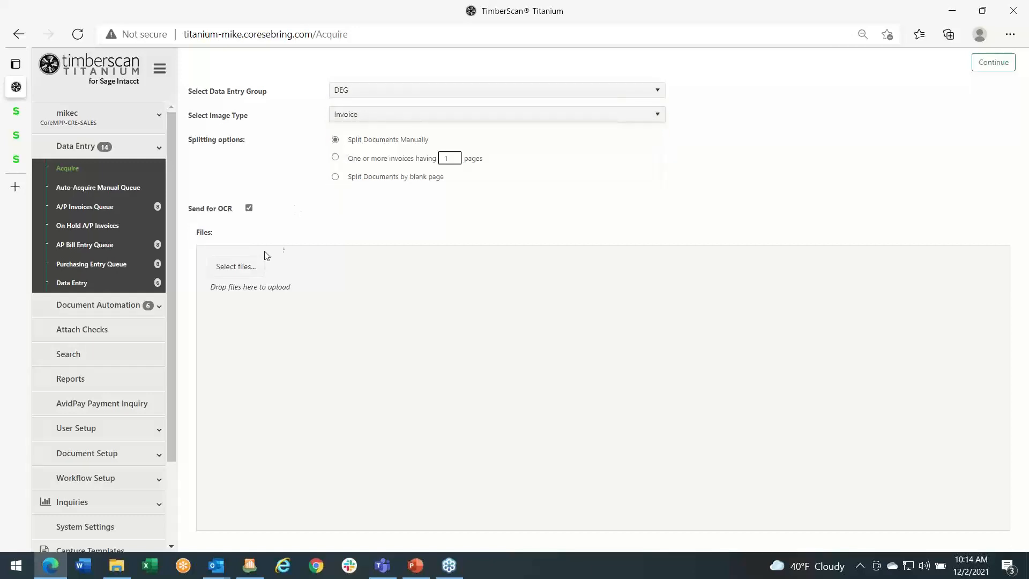
left_click(235, 266)
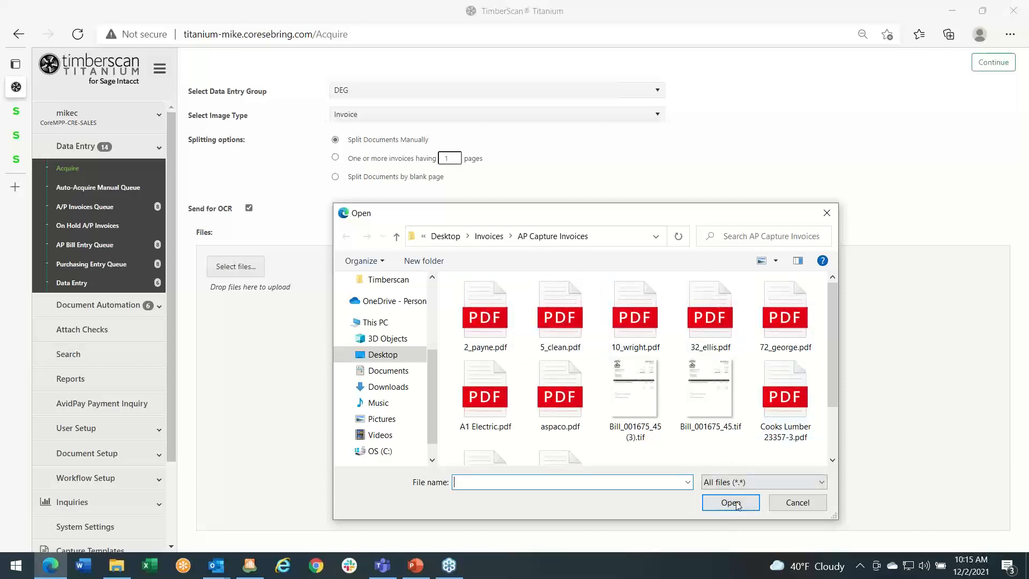
left_click(797, 503)
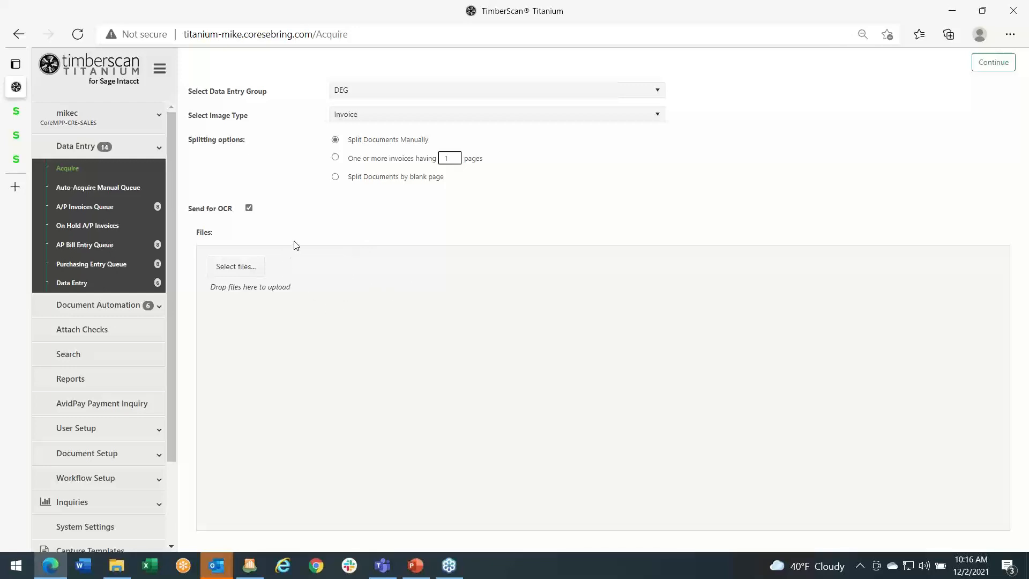
- Upload the five PDFs from 2_payne.pdf through 72_george.pdf in AP Capture Invoices and continue to the document preview
left_click(245, 271)
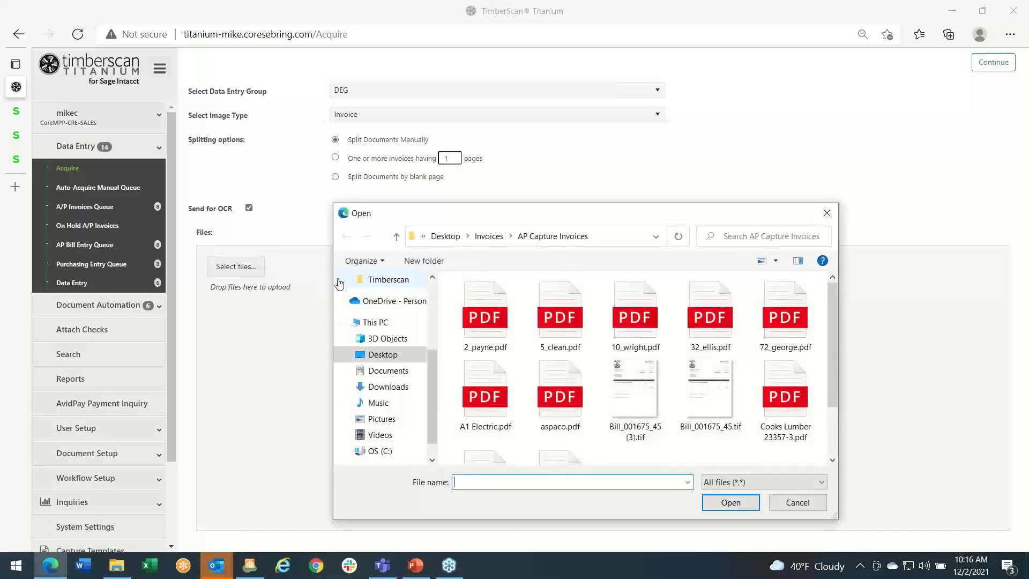
left_click(476, 312)
key("shift+Right")
key("shift+Right")
key("shift+Right")
key("shift+Right")
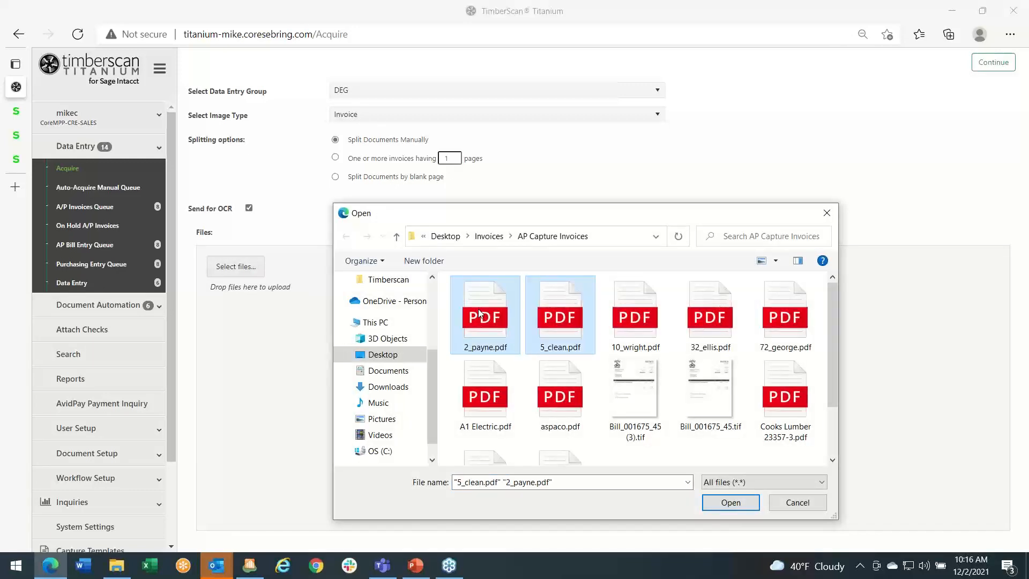
left_click(734, 503)
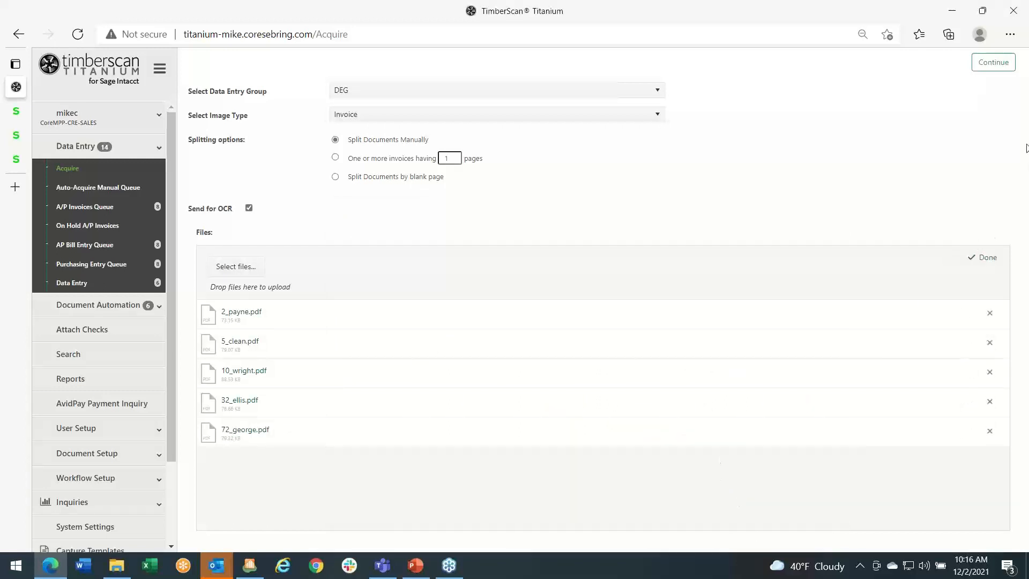
left_click(983, 65)
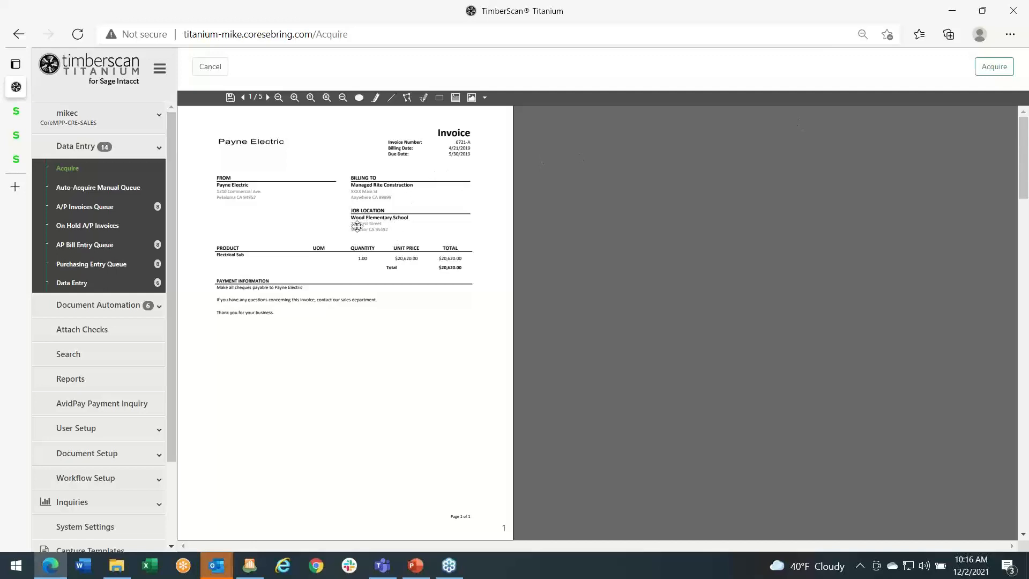
- Look over the preview of the uploaded vendor invoices and cancel the acquisition
scroll(406, 201, "down", 5)
scroll(410, 204, "up", 5)
left_click(214, 68)
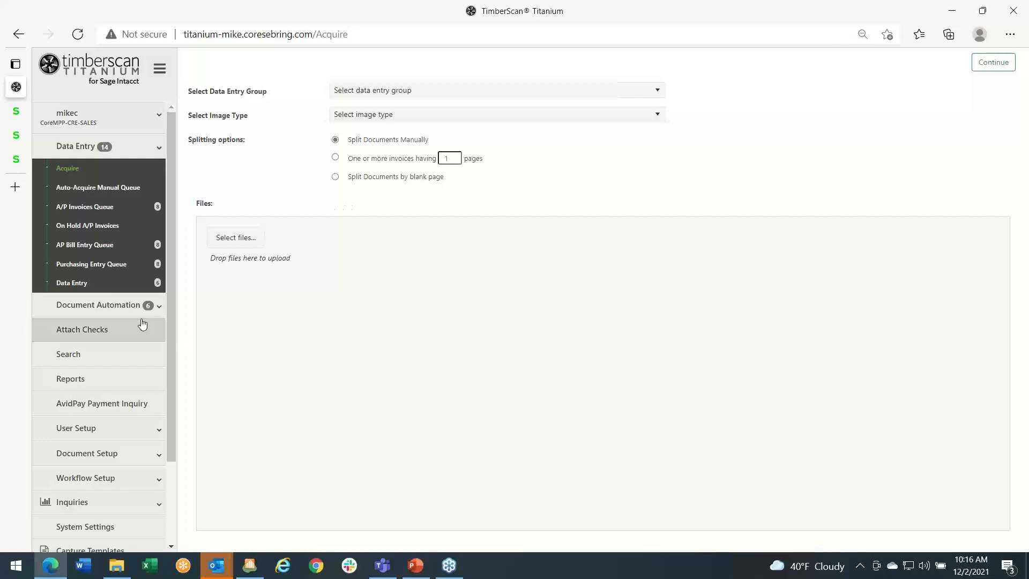
- Open the Auto-Acquire Settings and bring up the existing rule for the DEG group
scroll(109, 325, "down", 2)
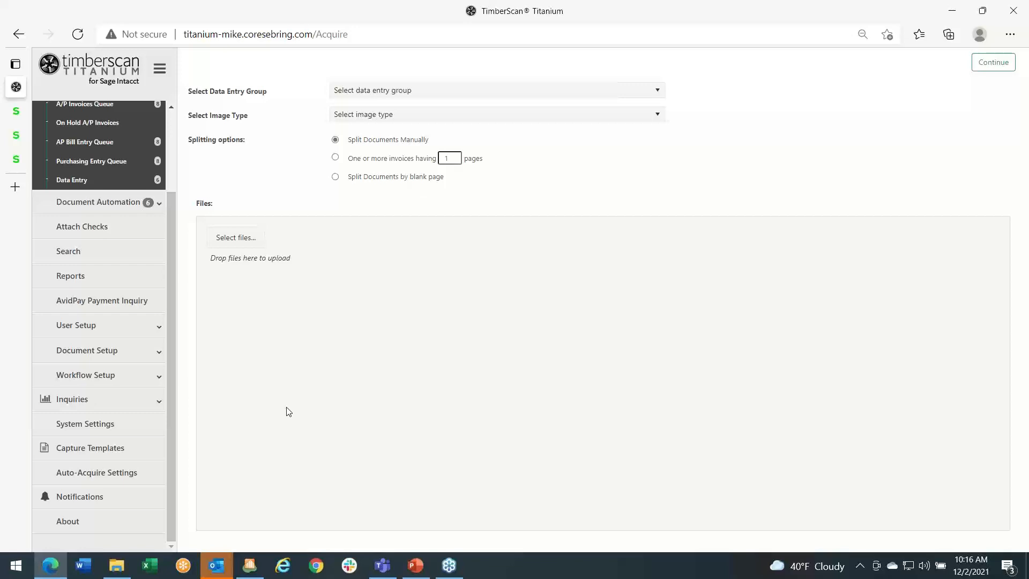
scroll(78, 203, "up", 3)
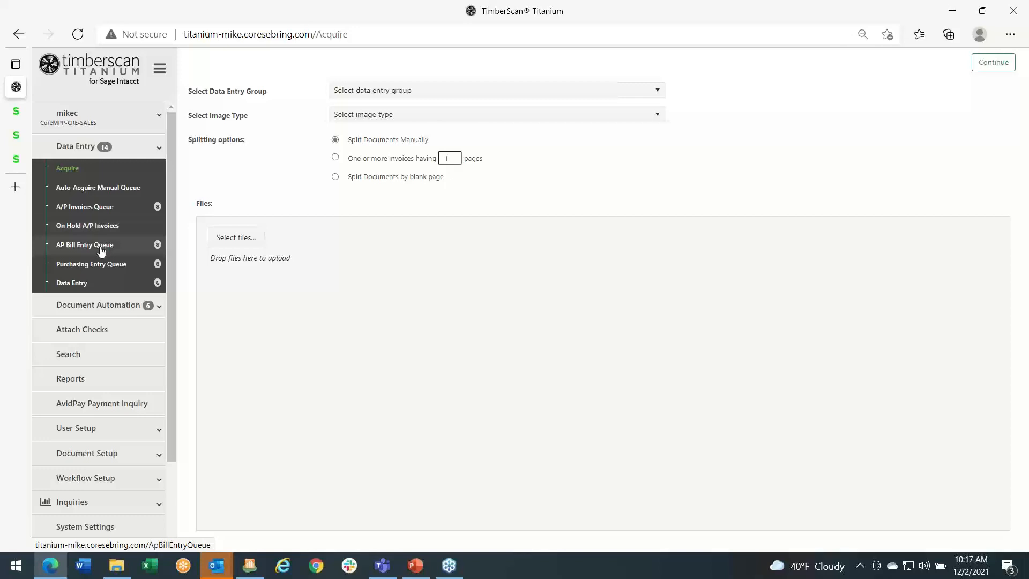
scroll(83, 368, "down", 2)
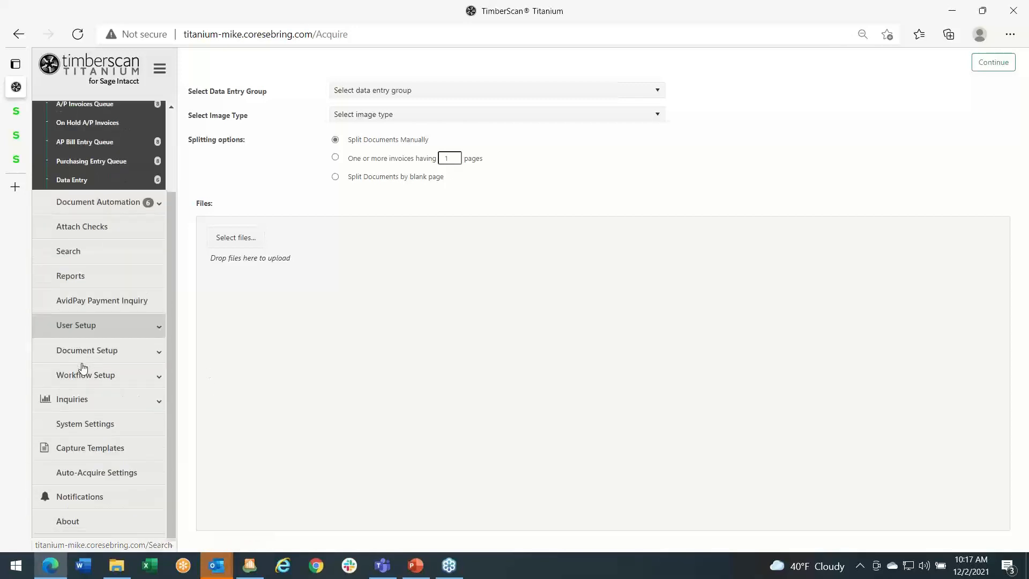
left_click(82, 473)
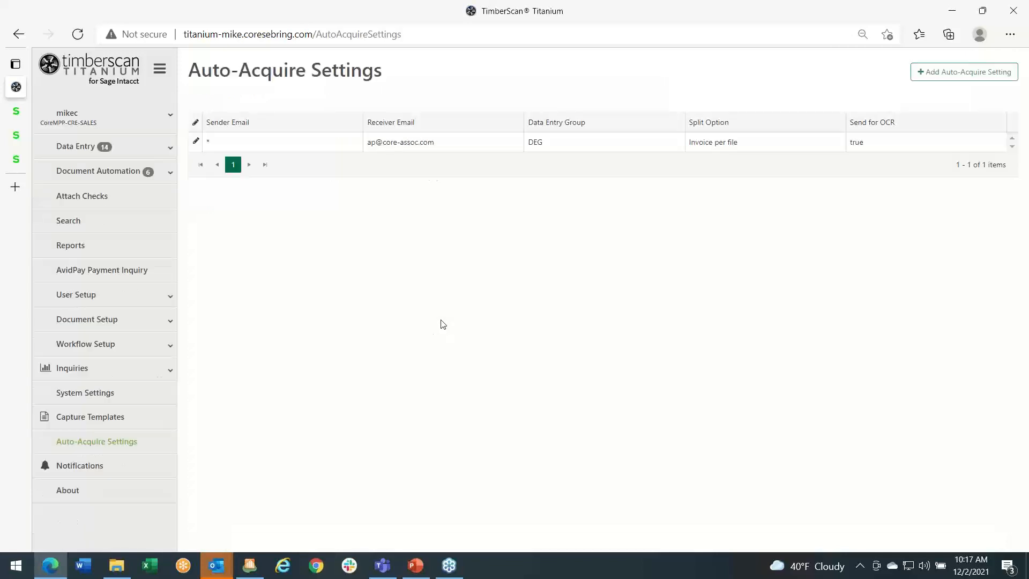
left_click(196, 141)
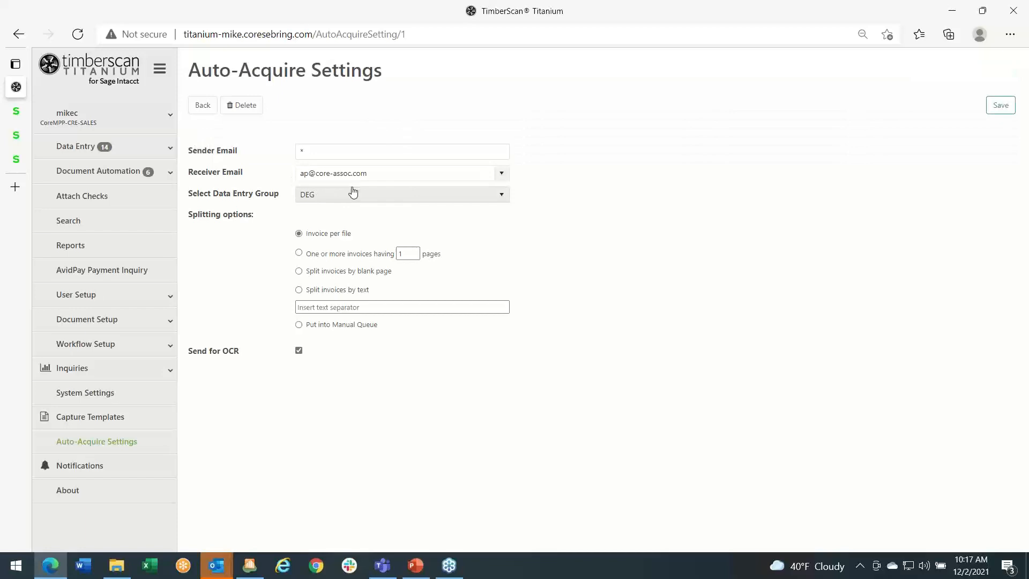
- Replace the wildcard sender in the auto-acquire rule with the ABC Supply invoices e-mail address
left_click(308, 149)
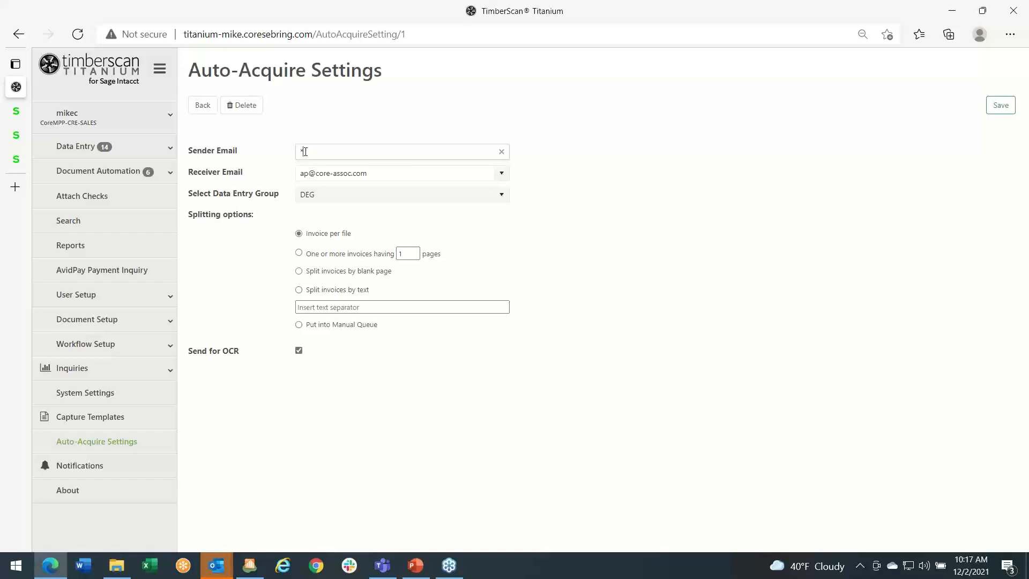
key("BackSpace")
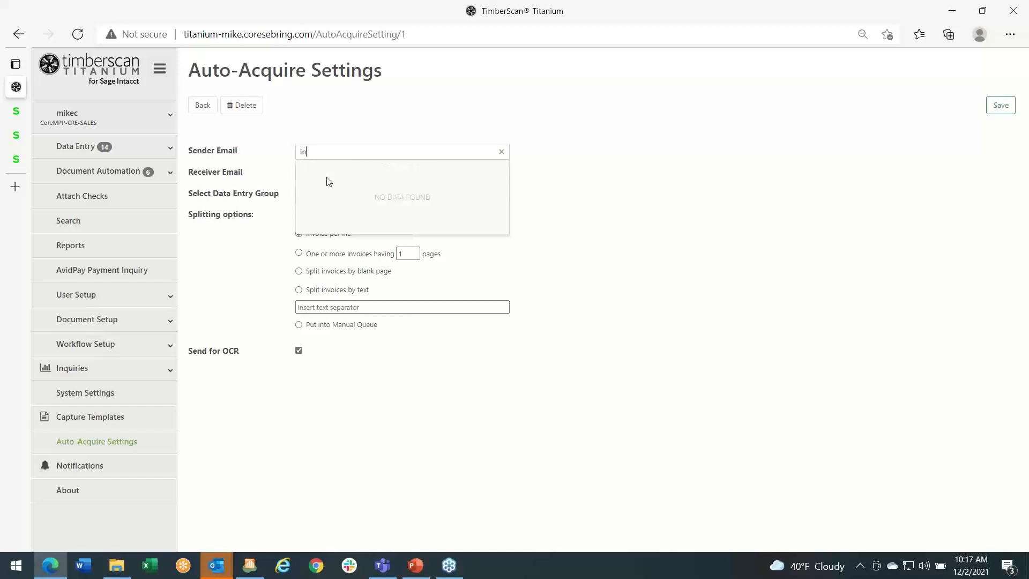
key("Tab")
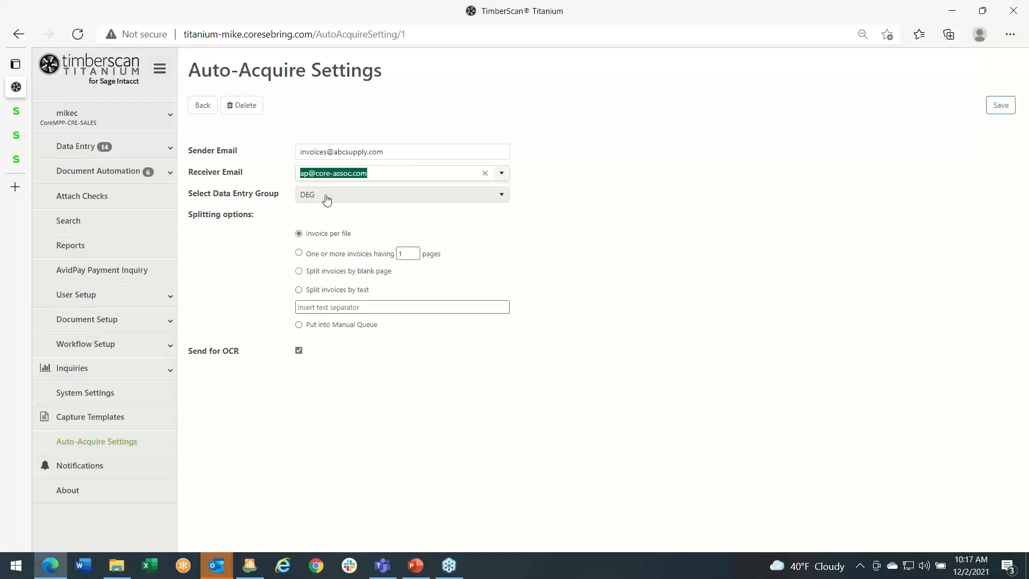
- Set the auto-acquire rule to split invoices by the text "Invoice 1 of", with Send for OCR enabled
left_click(307, 294)
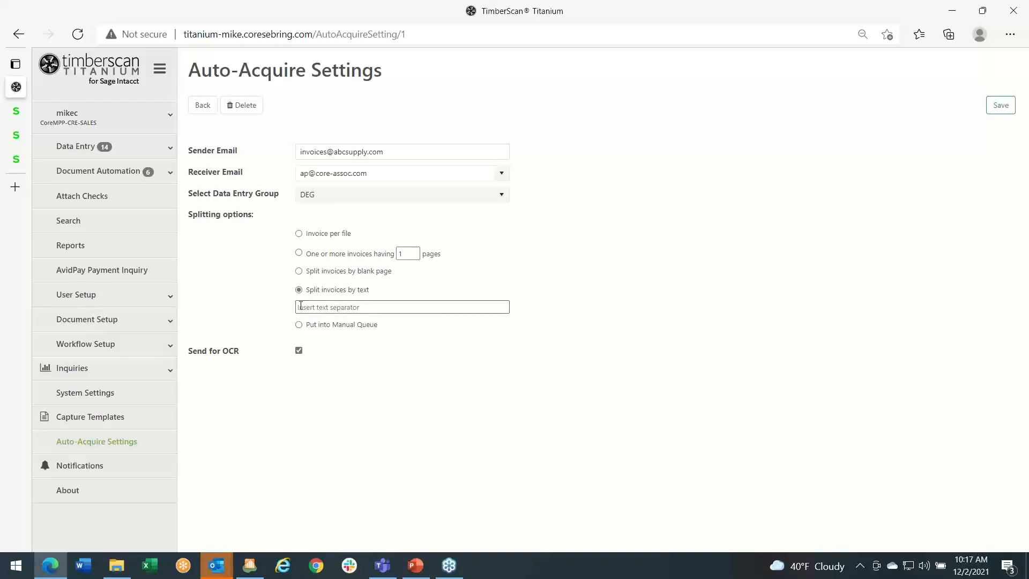
left_click(303, 307)
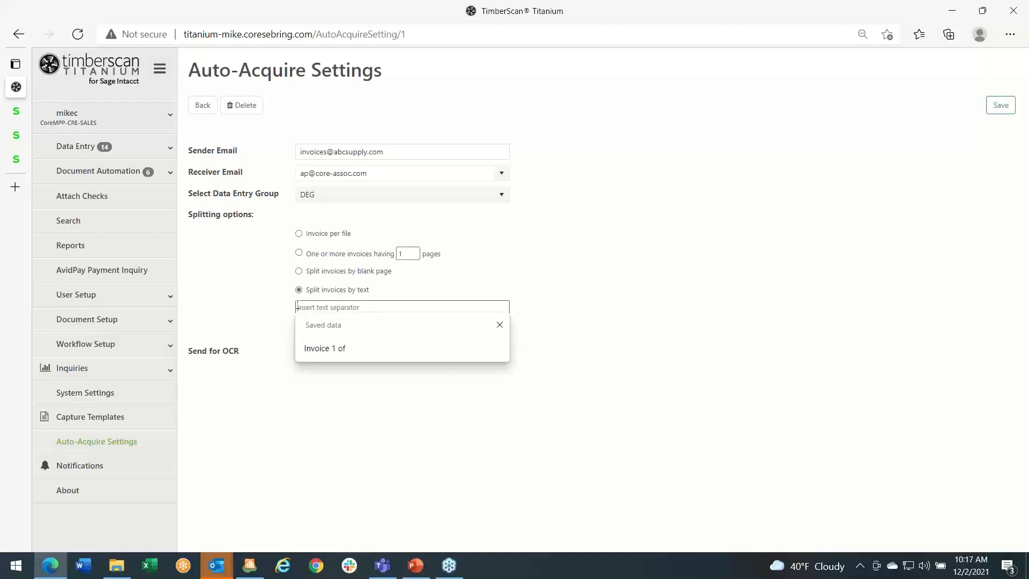
left_click(330, 350)
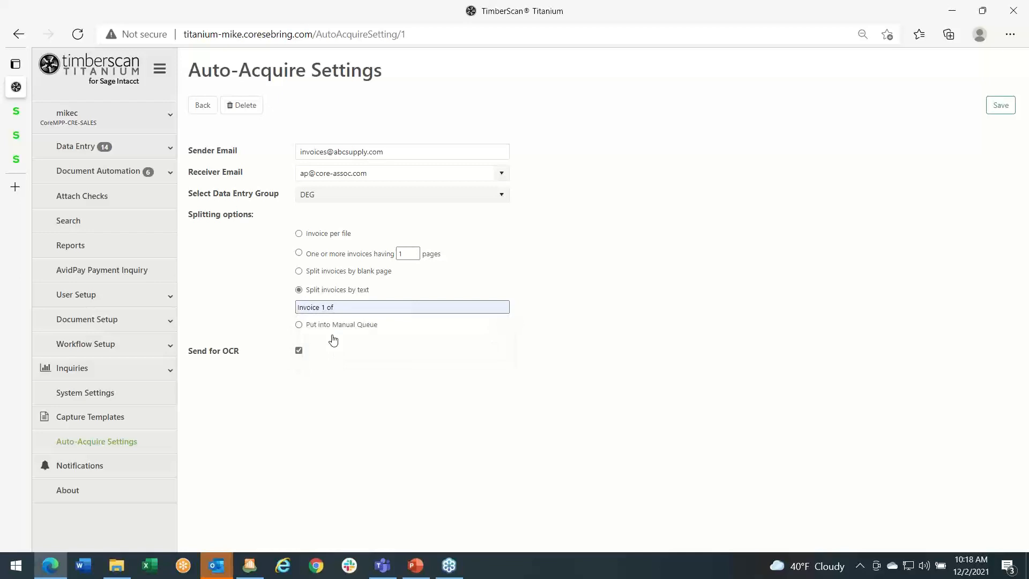
left_click(299, 352)
left_click(300, 351)
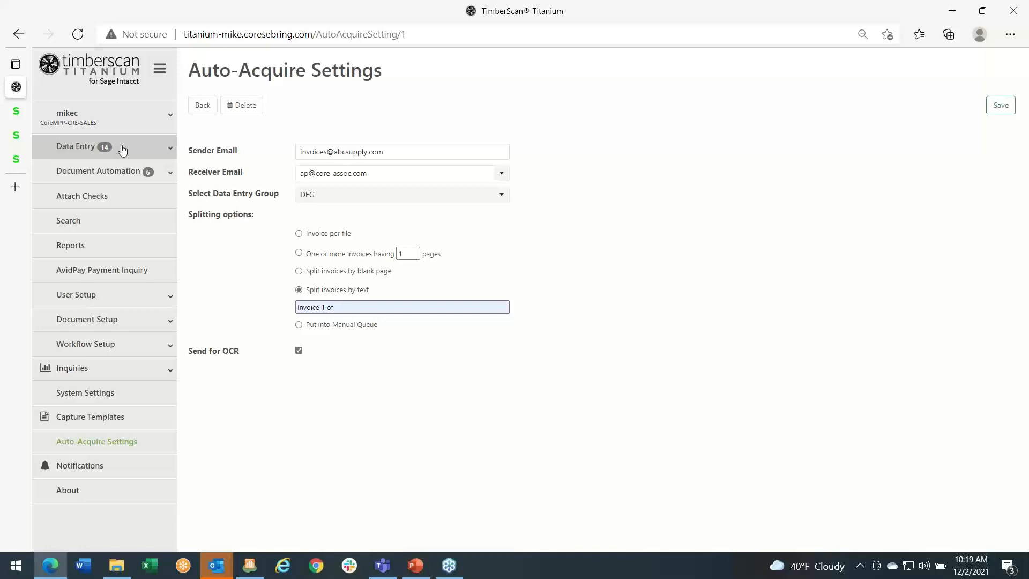
- Open the Cook's Lumber invoice, the last document in the Purchasing Entry Queue, review it, and delete it
left_click(145, 151)
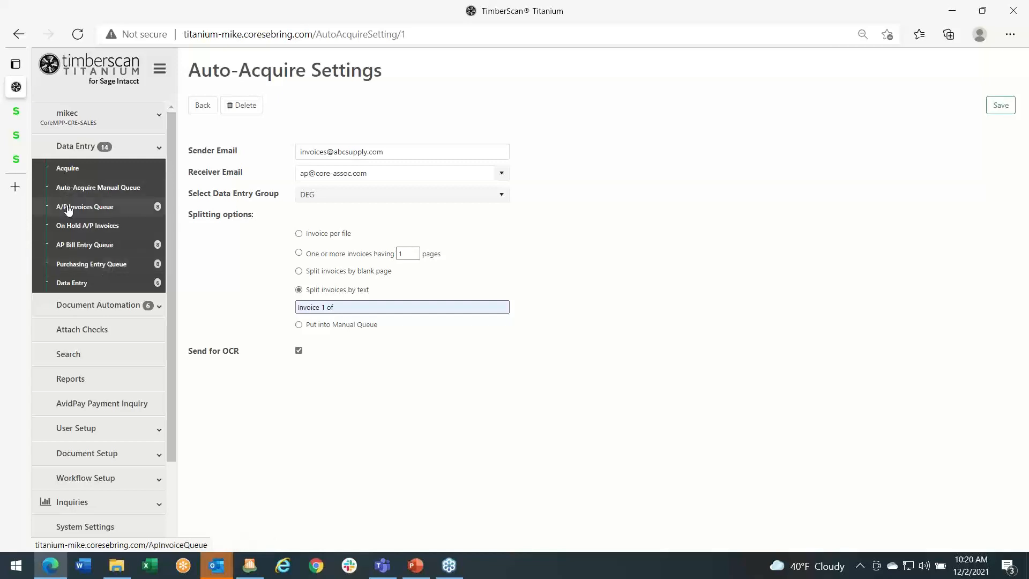
left_click(90, 264)
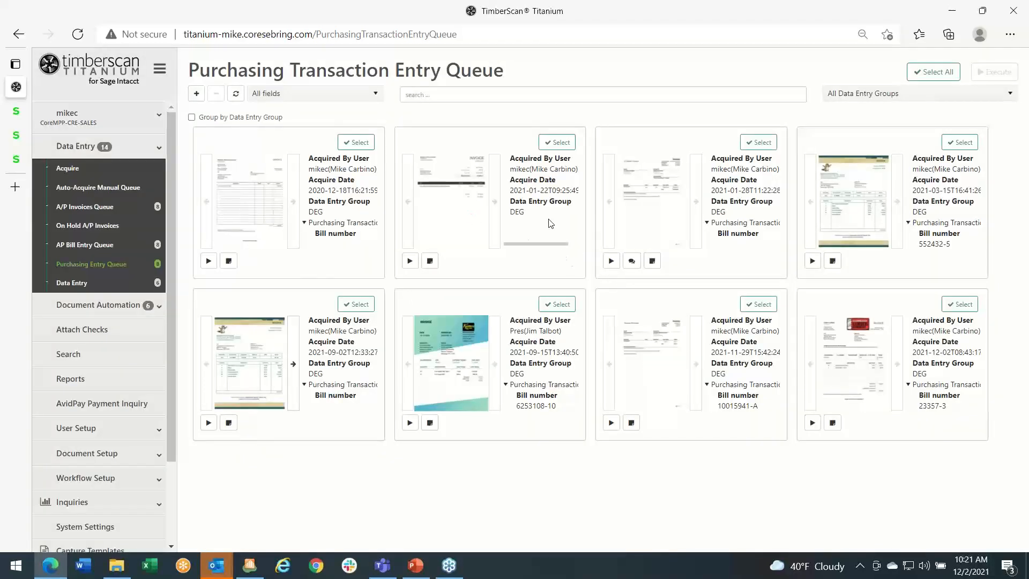
left_click(813, 423)
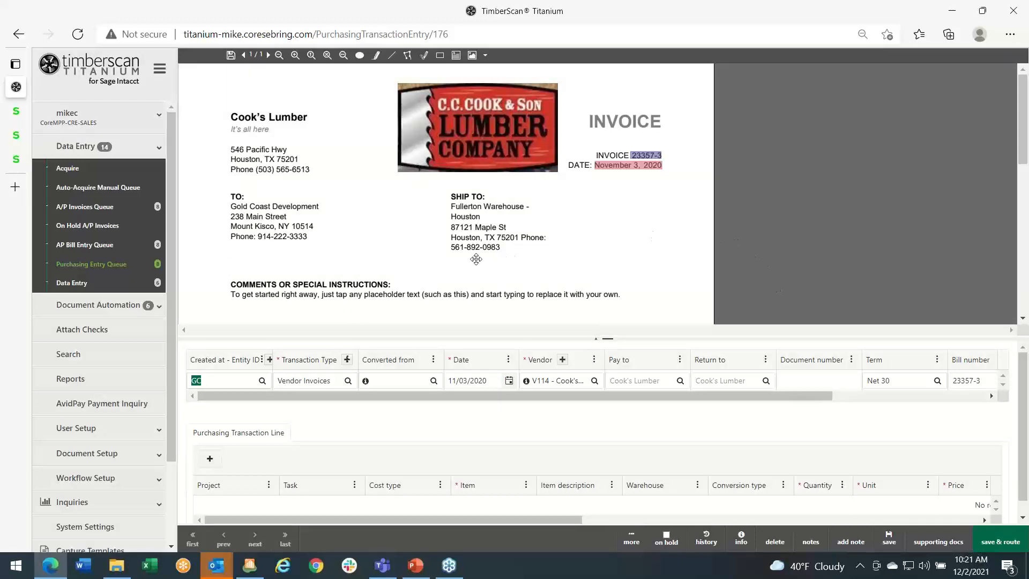
scroll(403, 252, "down", 3)
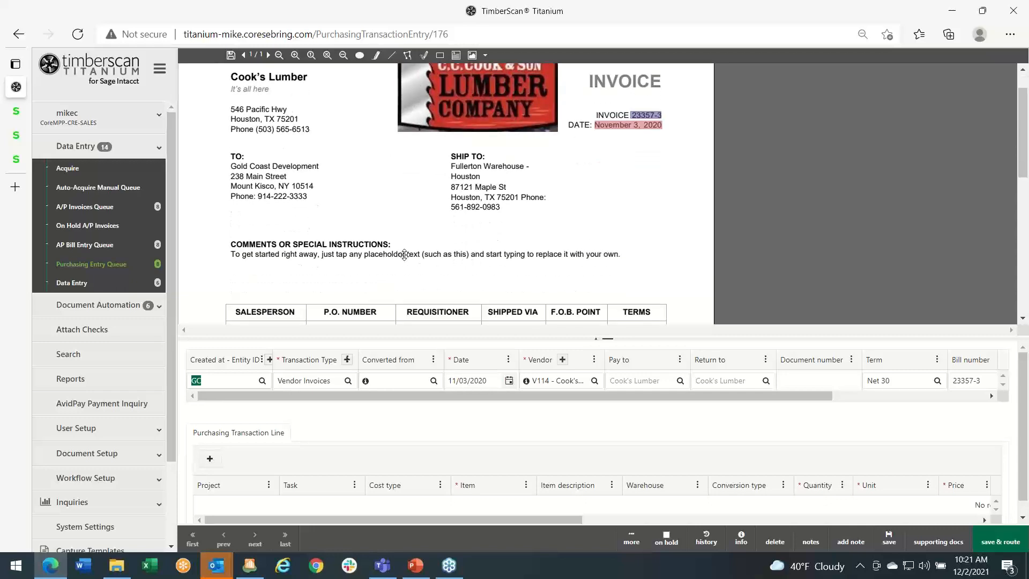
scroll(405, 251, "up", 3)
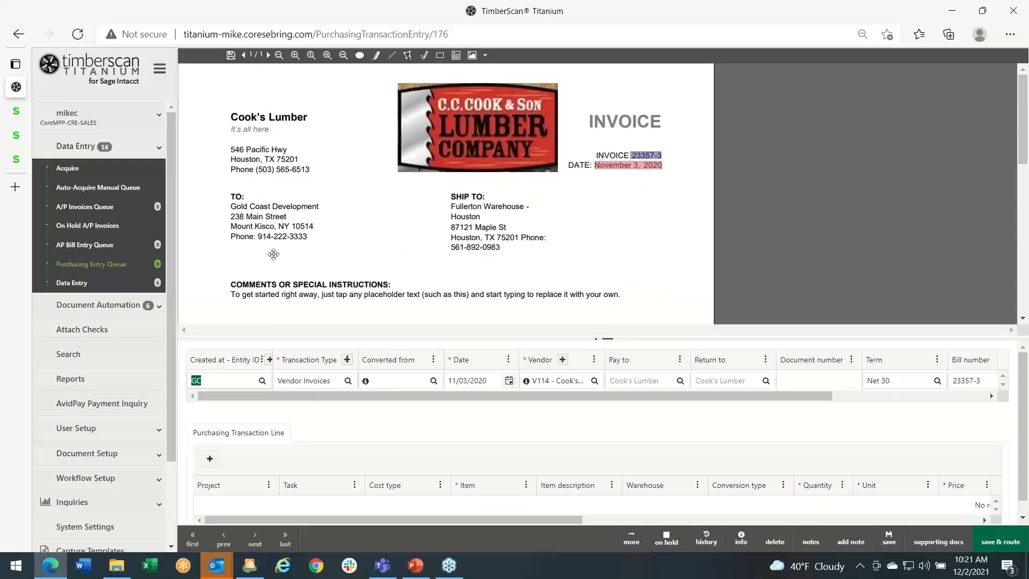
left_click(772, 543)
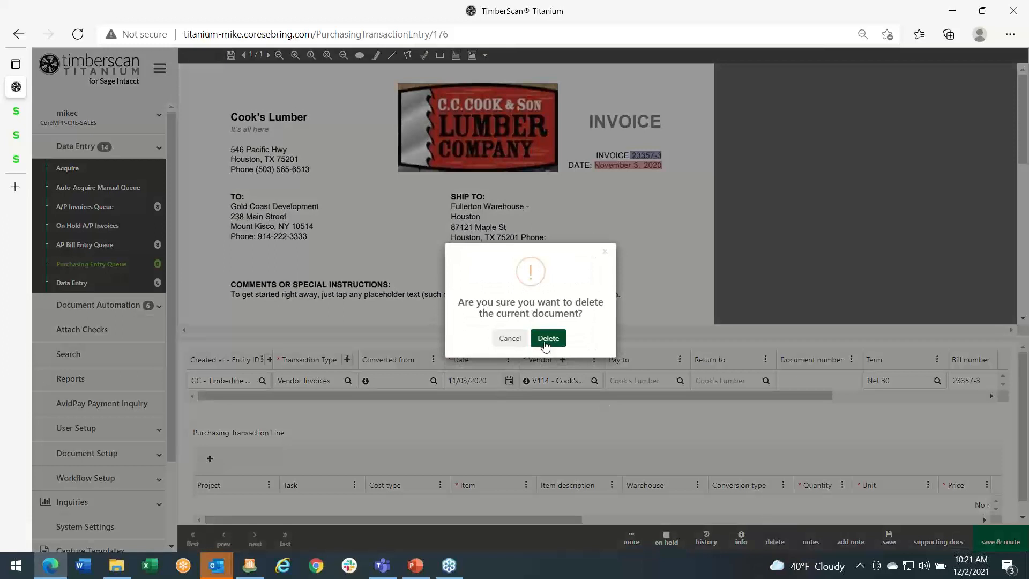
left_click(547, 339)
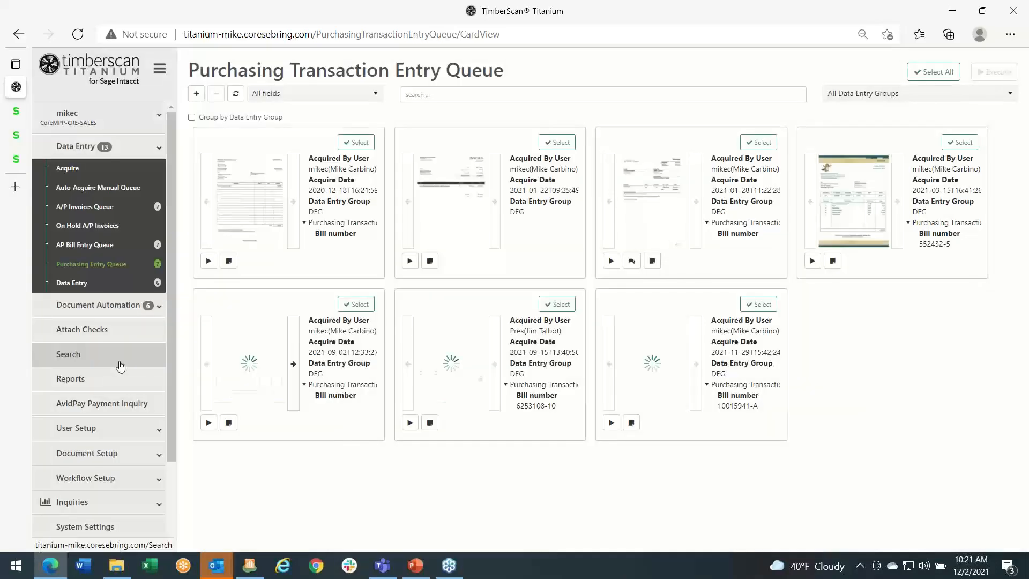
- Delete the V114 - Cook's Lumber template from the Capture Templates
scroll(121, 367, "down", 3)
left_click(101, 453)
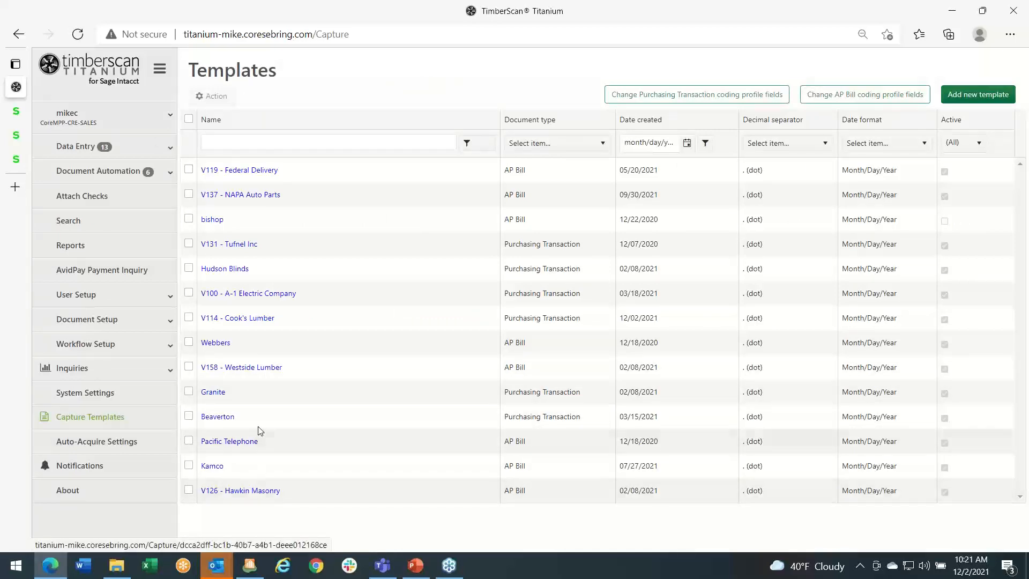
left_click(239, 319)
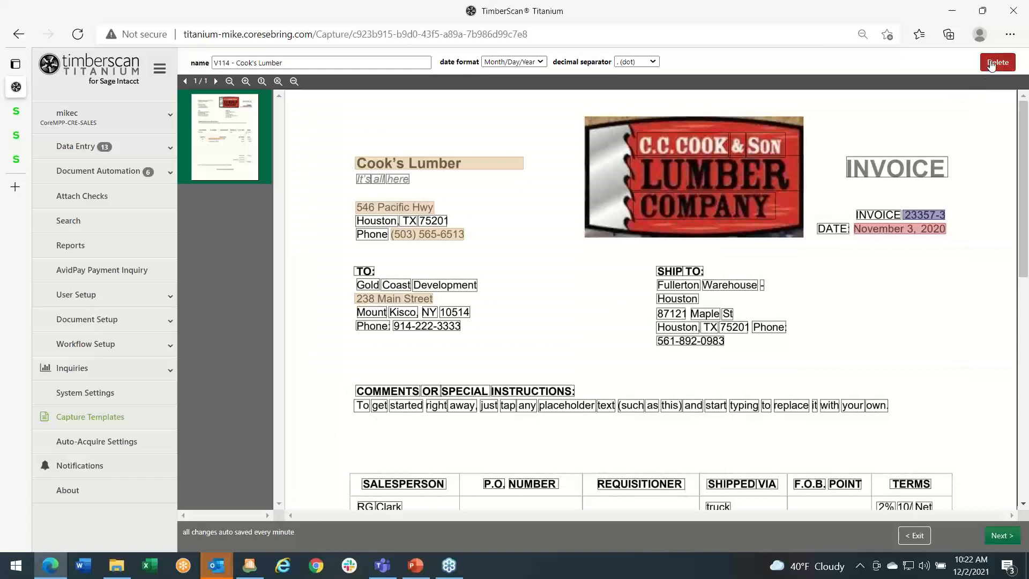
left_click(991, 63)
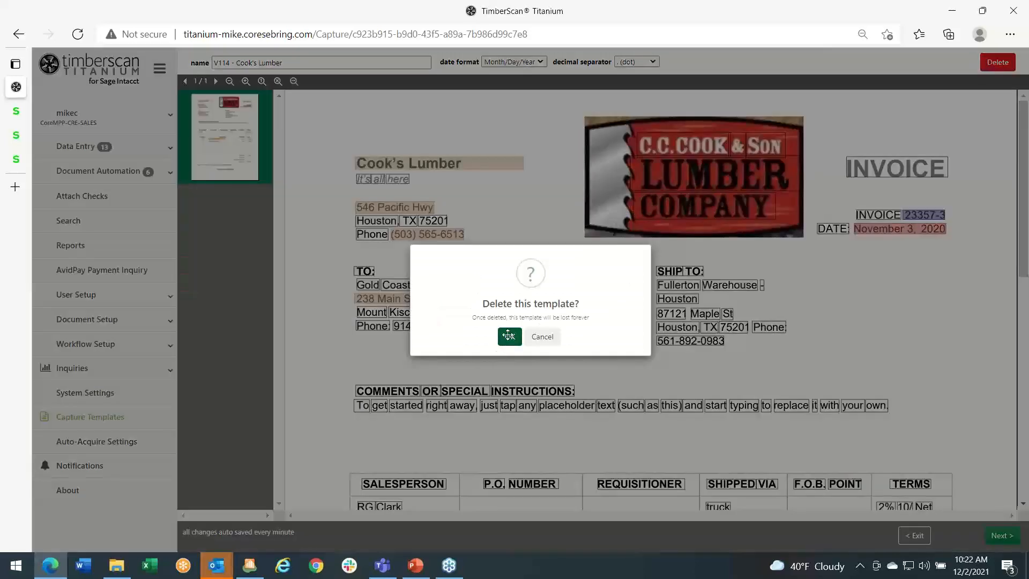
left_click(508, 336)
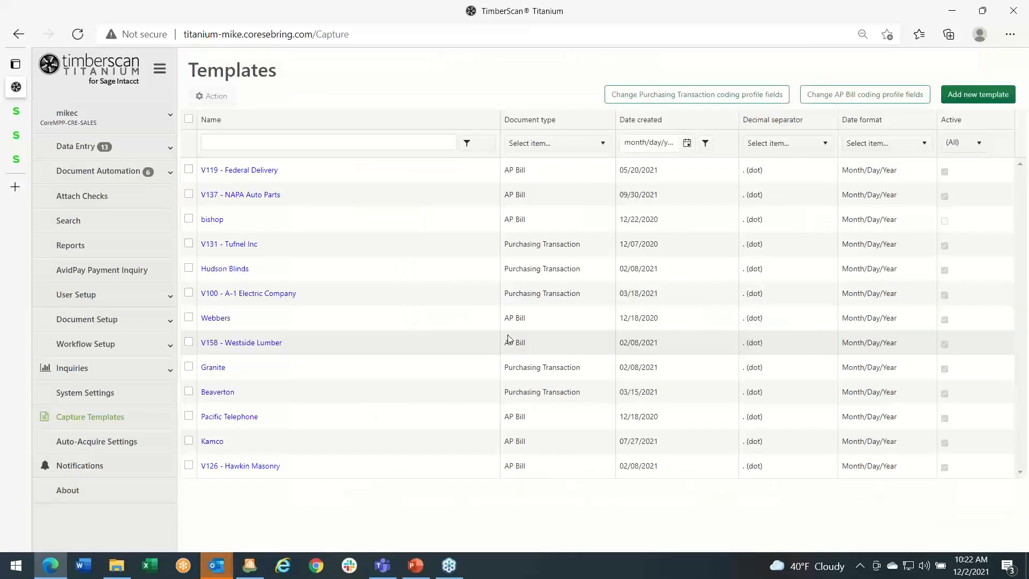
- Return to the Purchasing Entry Queue to check the remaining documents
left_click(94, 150)
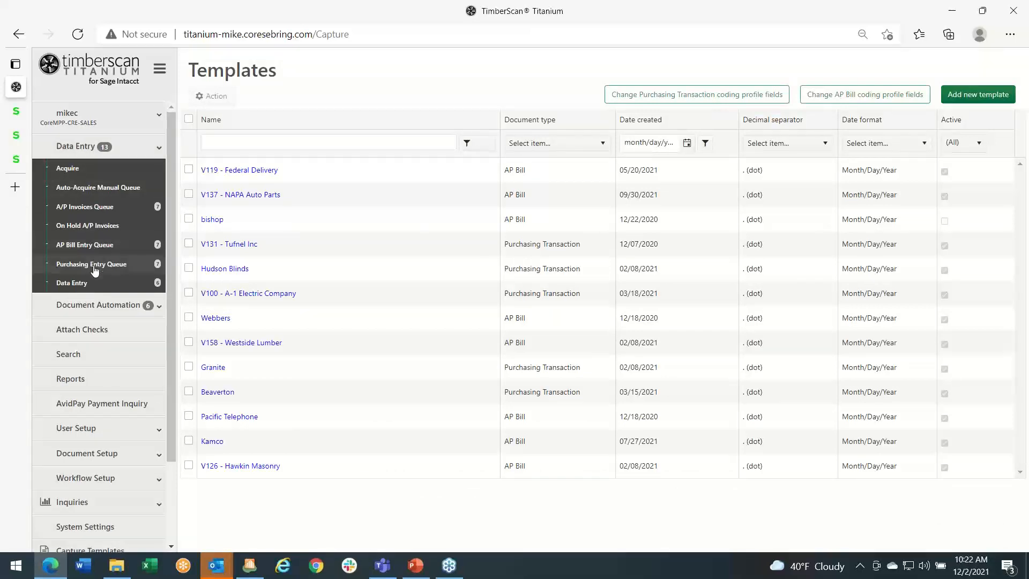
left_click(94, 267)
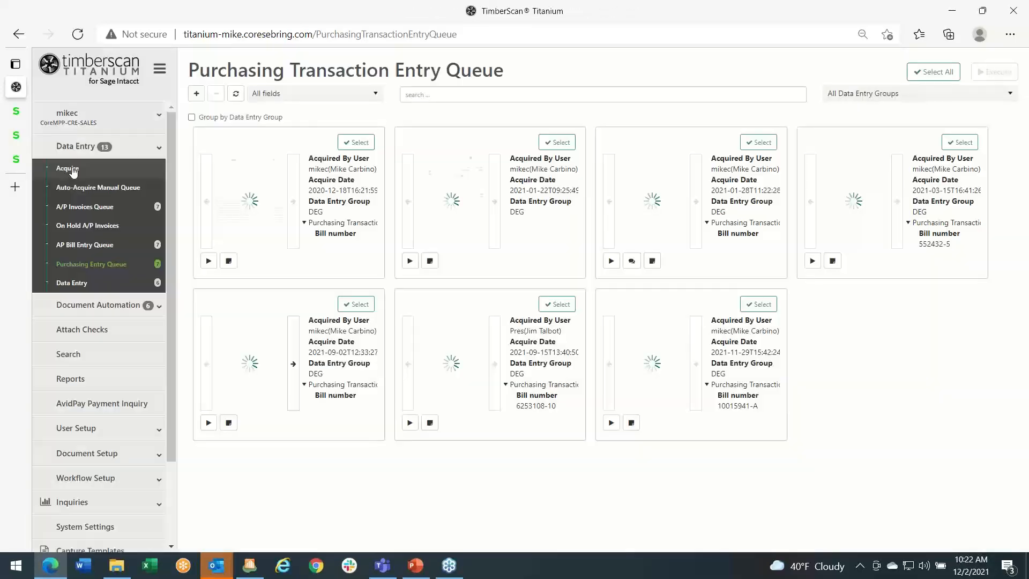
- Start a new document acquisition with data entry group DEG and image type Invoice
left_click(74, 169)
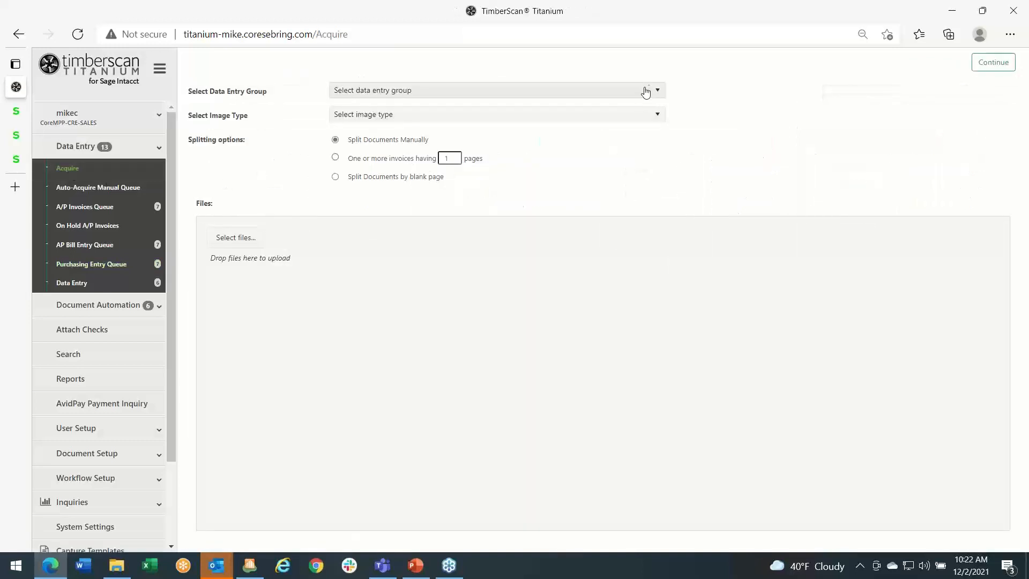
left_click(648, 90)
left_click(618, 125)
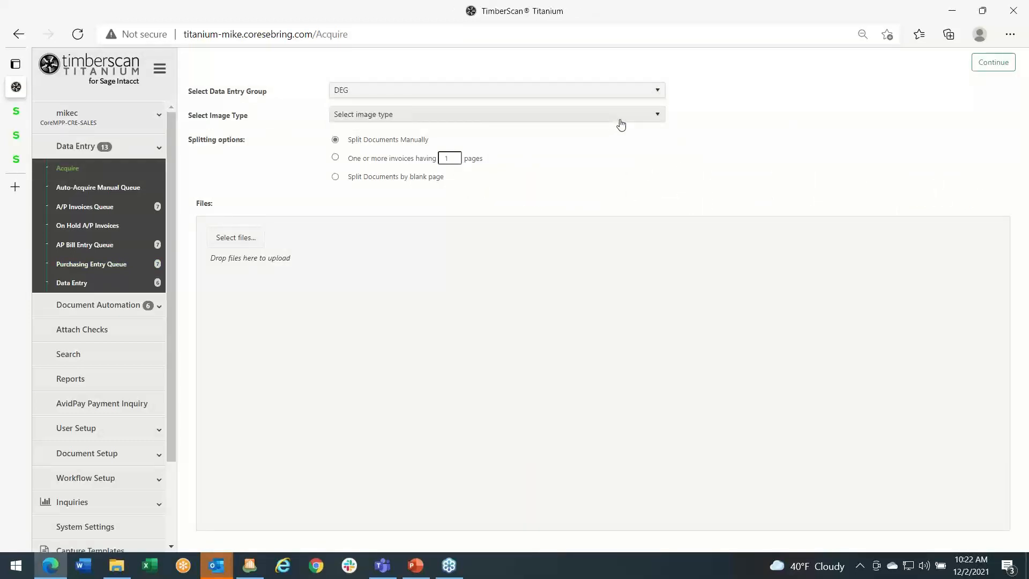
left_click(655, 113)
left_click(569, 148)
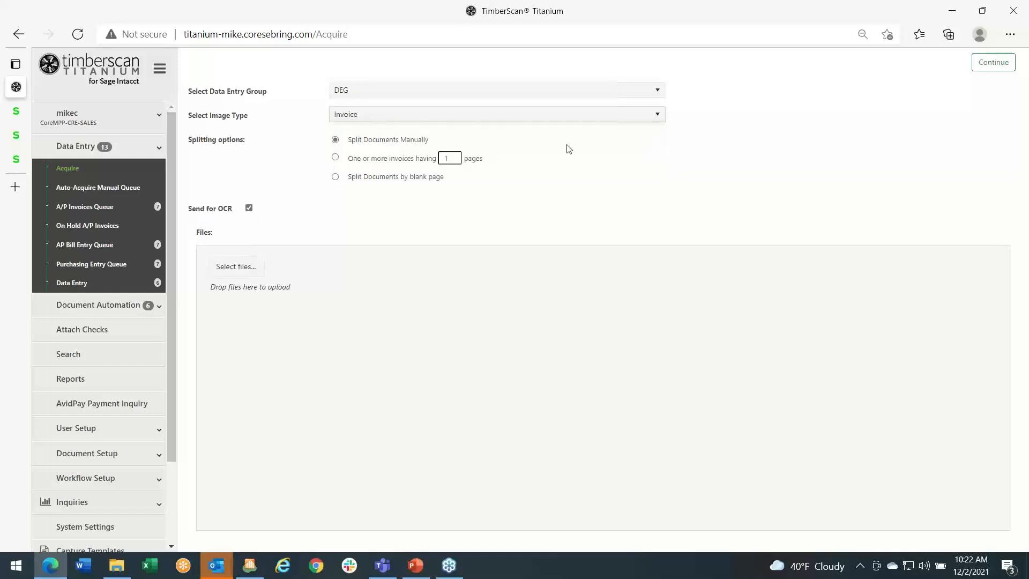
- Upload Cooks Lumber 23357-3.pdf from the AP Capture Invoices folder and acquire it with manual splitting and Send for OCR
left_click(231, 267)
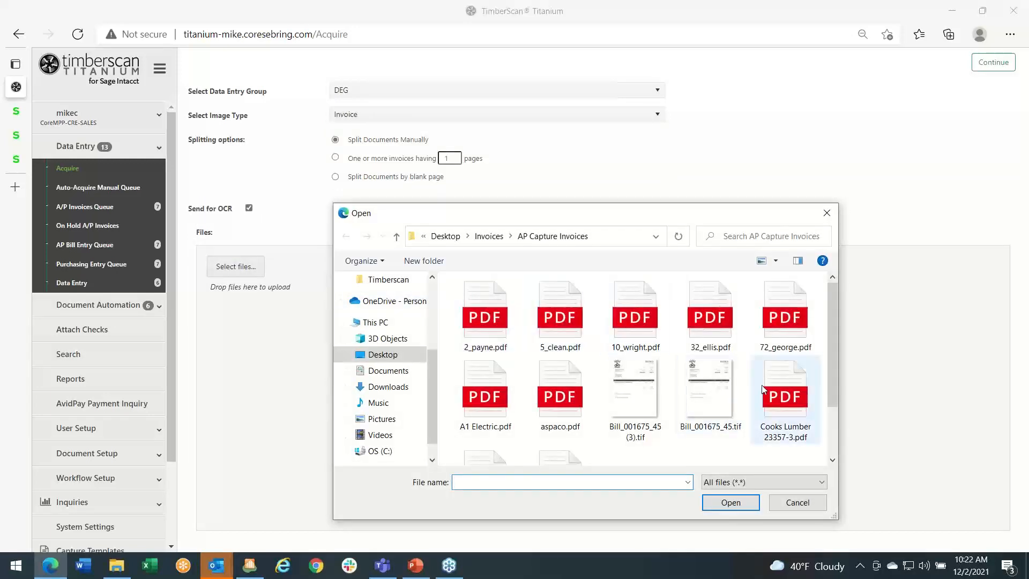
left_click(788, 391)
left_click(730, 502)
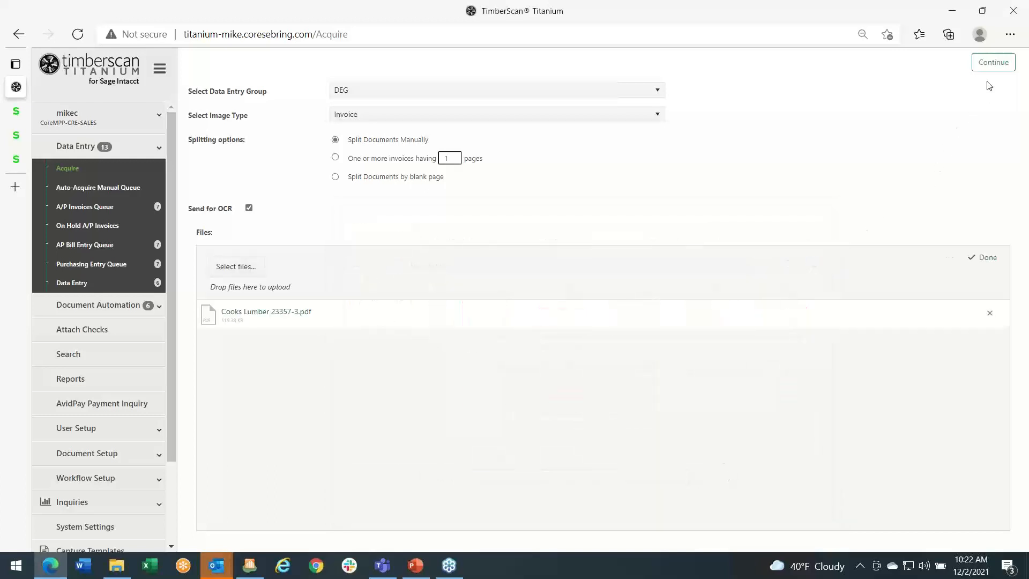
left_click(993, 62)
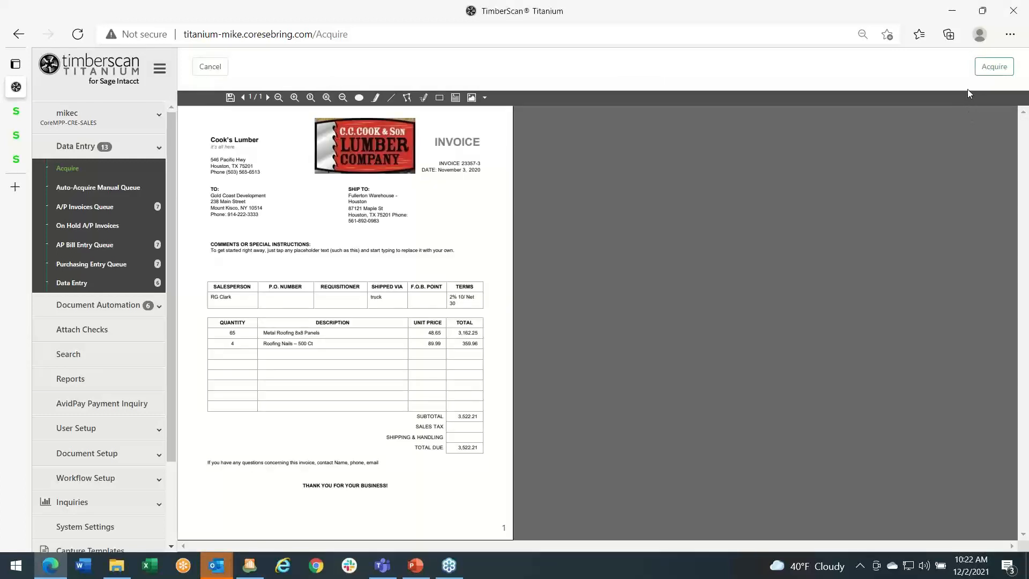
left_click(994, 67)
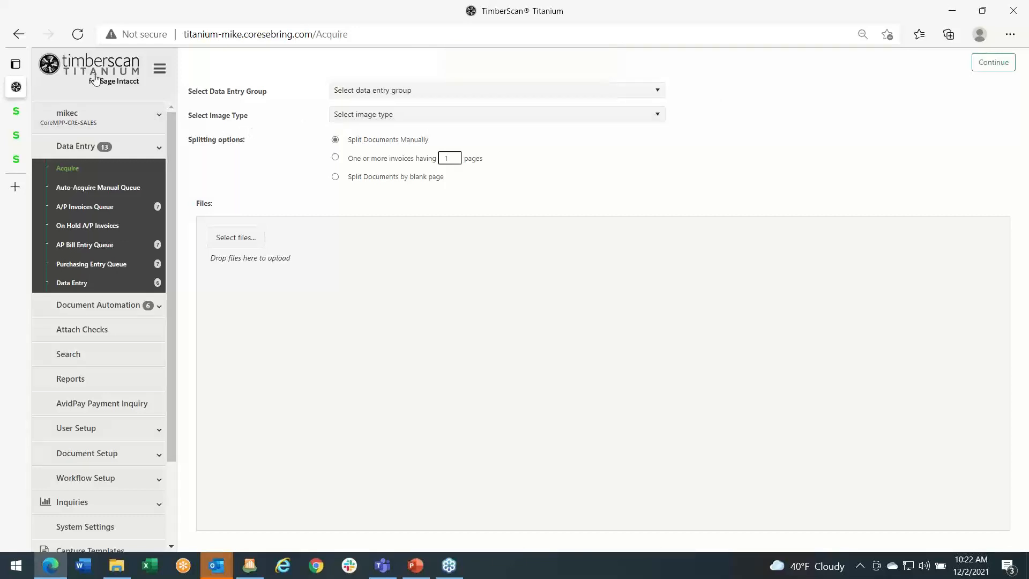
- Refresh the page, open the newly acquired Cook's Lumber invoice from the Purchasing Entry Queue, and review its OCR-captured fields and total
left_click(78, 35)
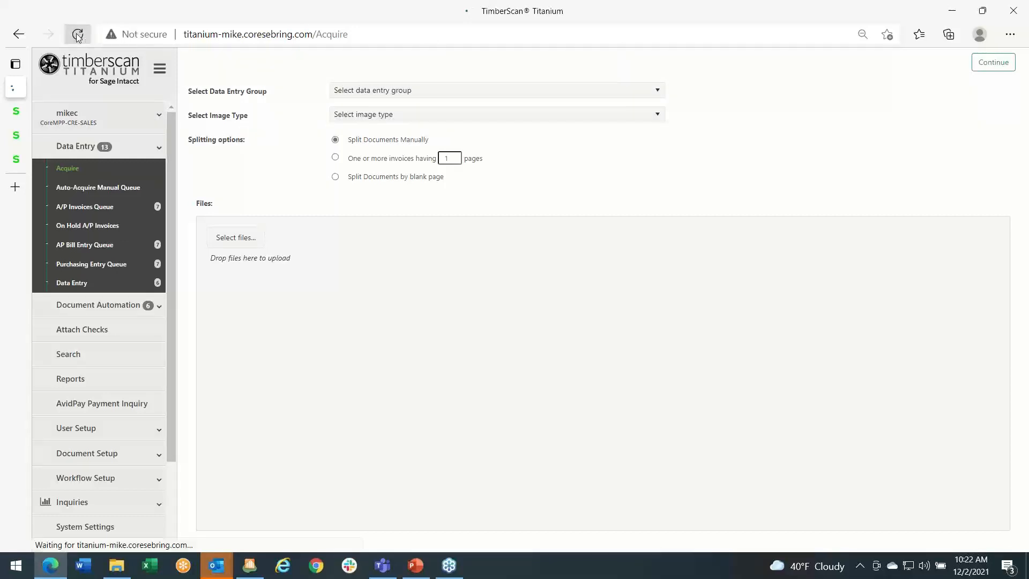
left_click(106, 265)
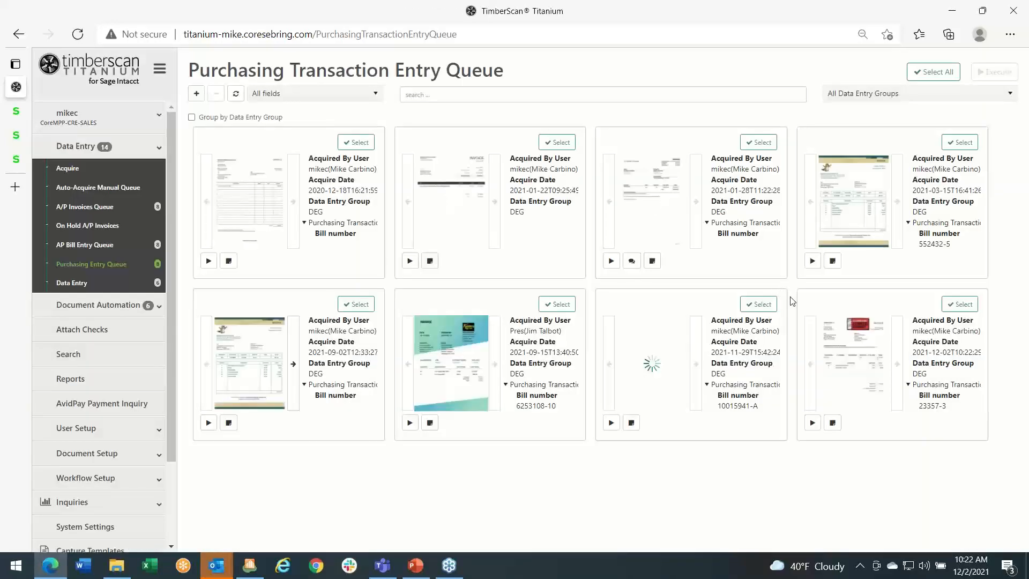
left_click(813, 424)
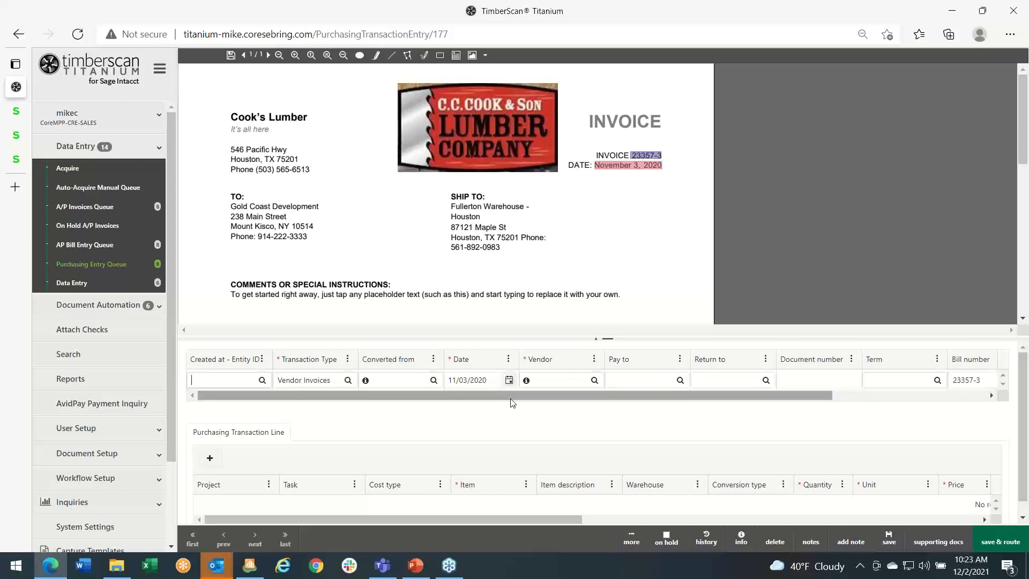
left_click_drag(513, 400, 680, 388)
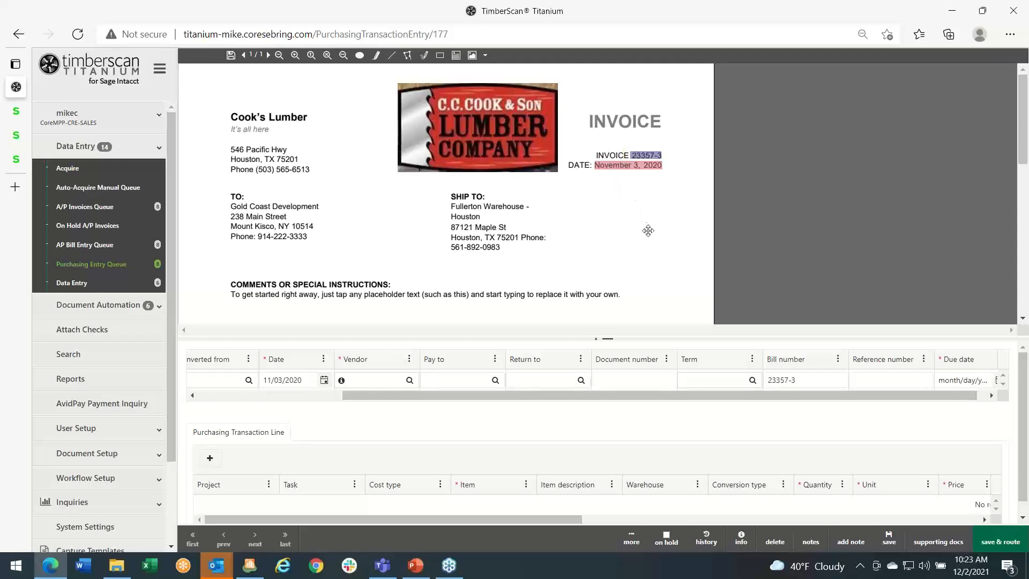
scroll(649, 233, "down", 4)
scroll(649, 233, "down", 3)
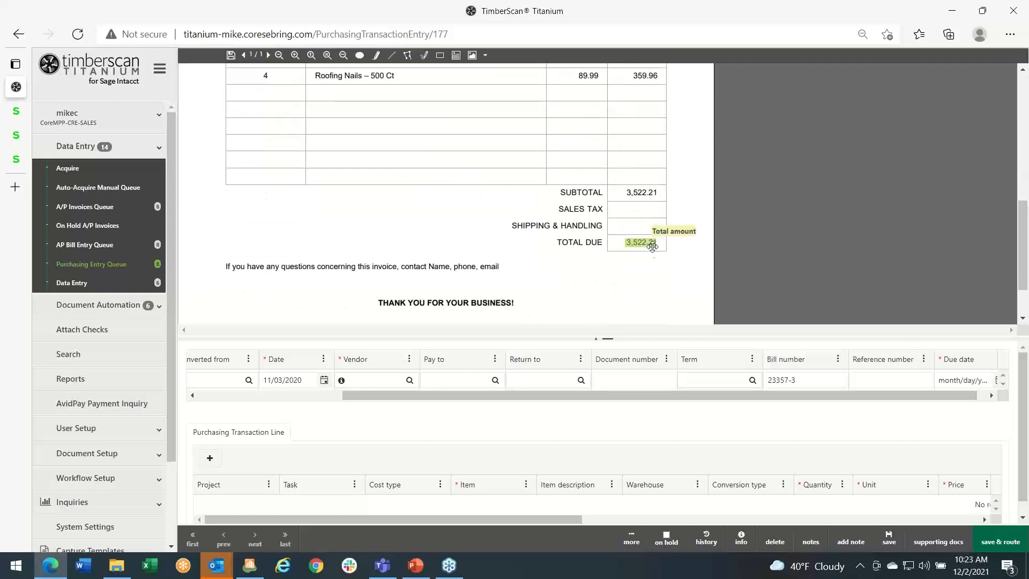
left_click_drag(675, 394, 536, 391)
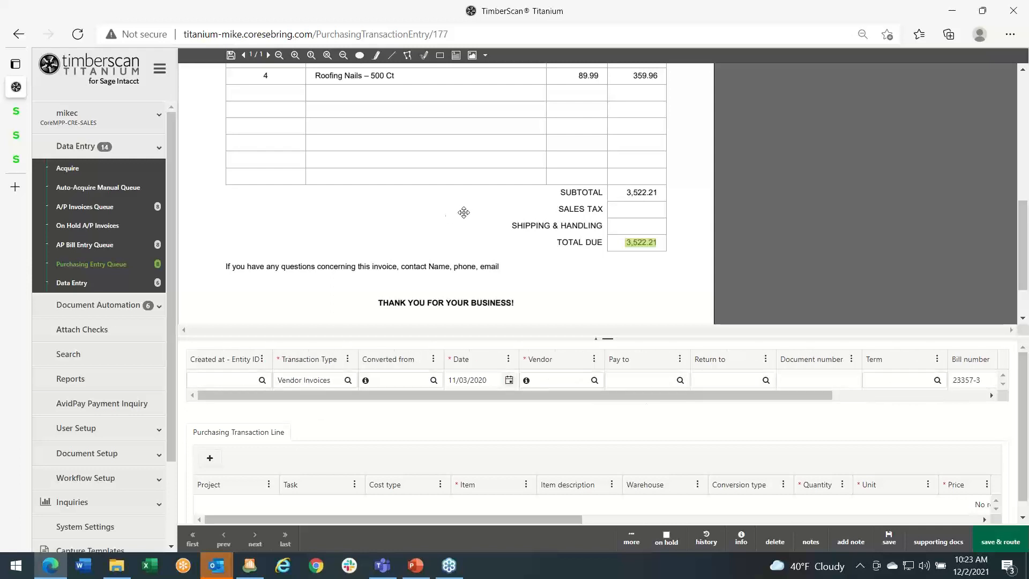
scroll(472, 209, "up", 5)
scroll(472, 209, "up", 1)
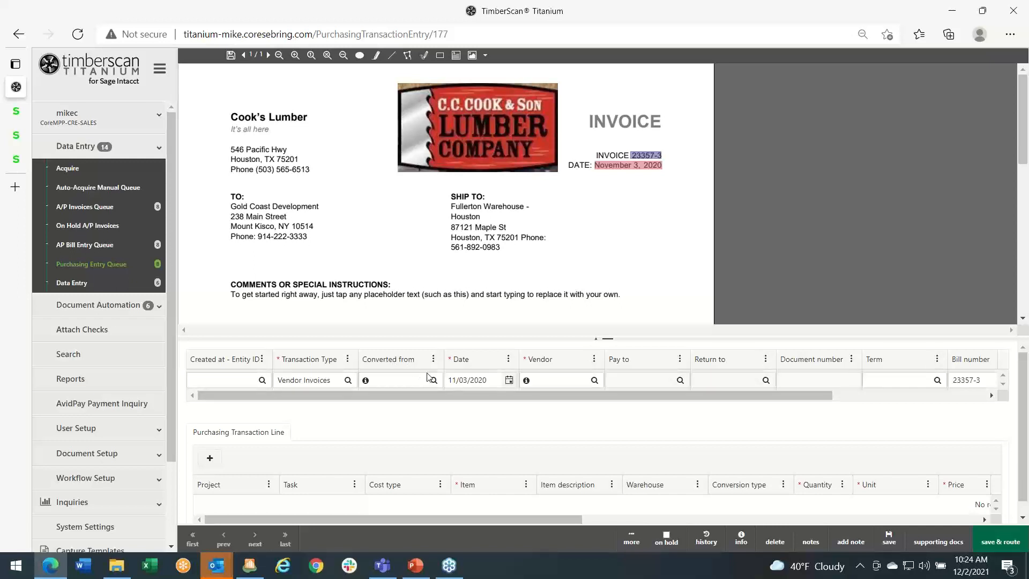
- Set the invoice's Created at - Entity ID to GC (Timberline General Construction) and its vendor to V114 - Cook's Lumber
left_click(263, 380)
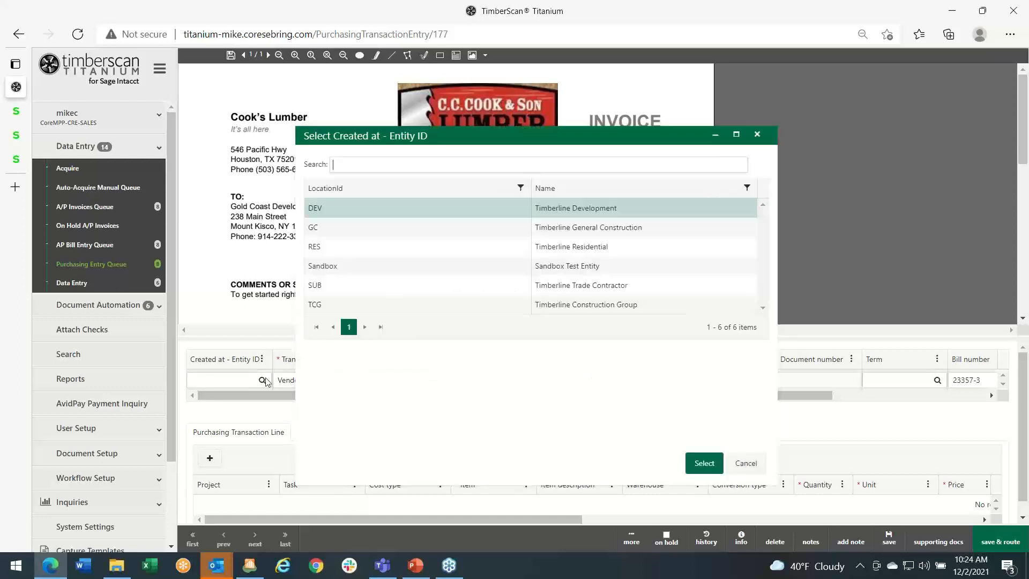
left_click(349, 230)
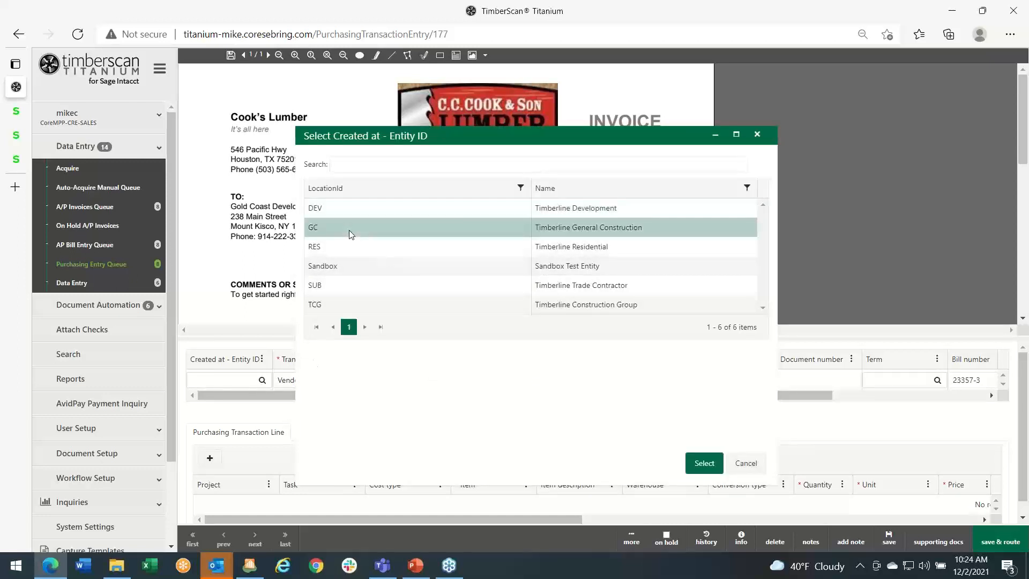
left_click(697, 463)
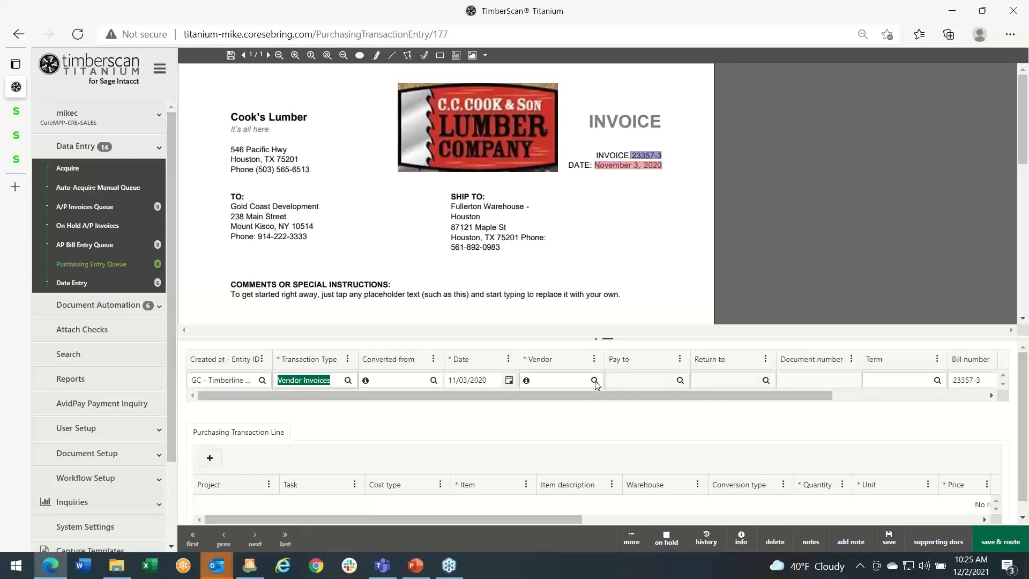
left_click(549, 379)
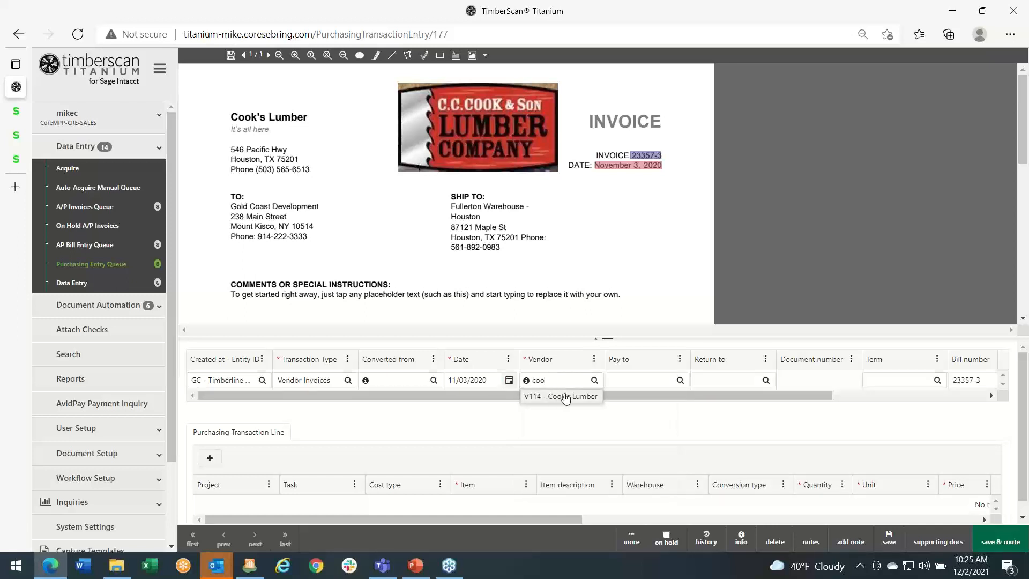
left_click(565, 397)
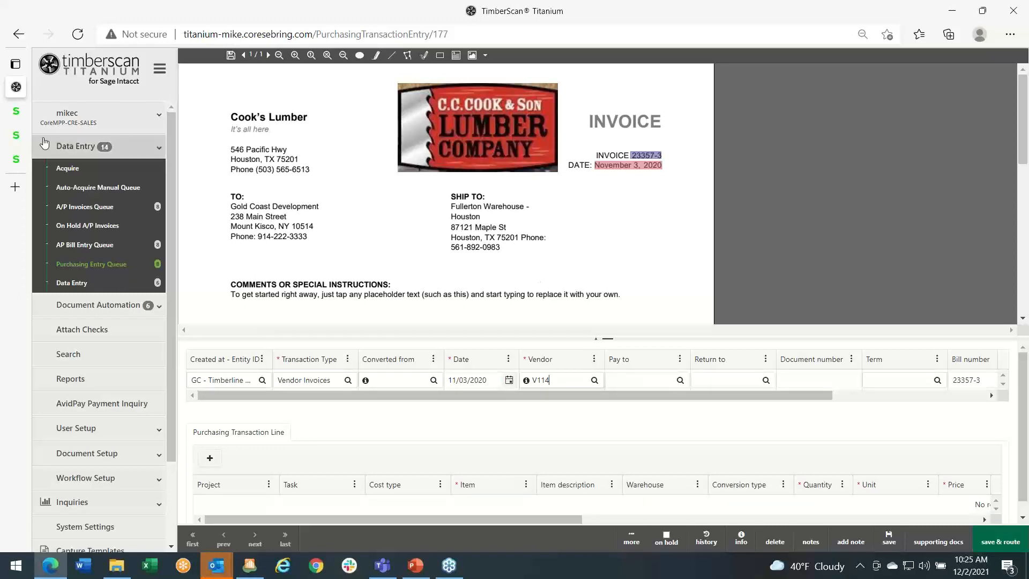
- Collapse the navigation and try the side-by-side invoice layout with a wider data pane, then restore the stacked layout and full navigation
left_click(159, 69)
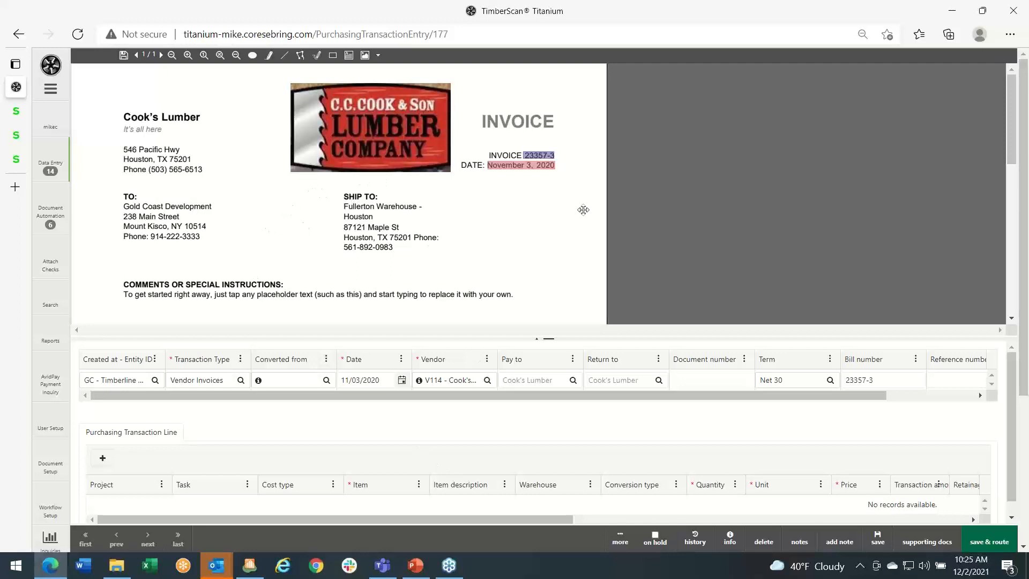
left_click(621, 538)
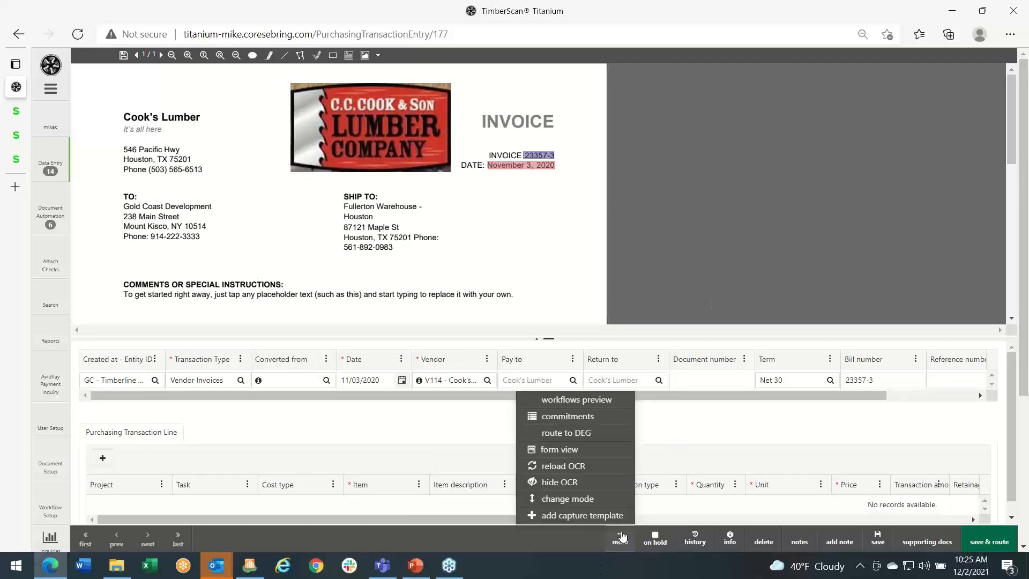
left_click(560, 500)
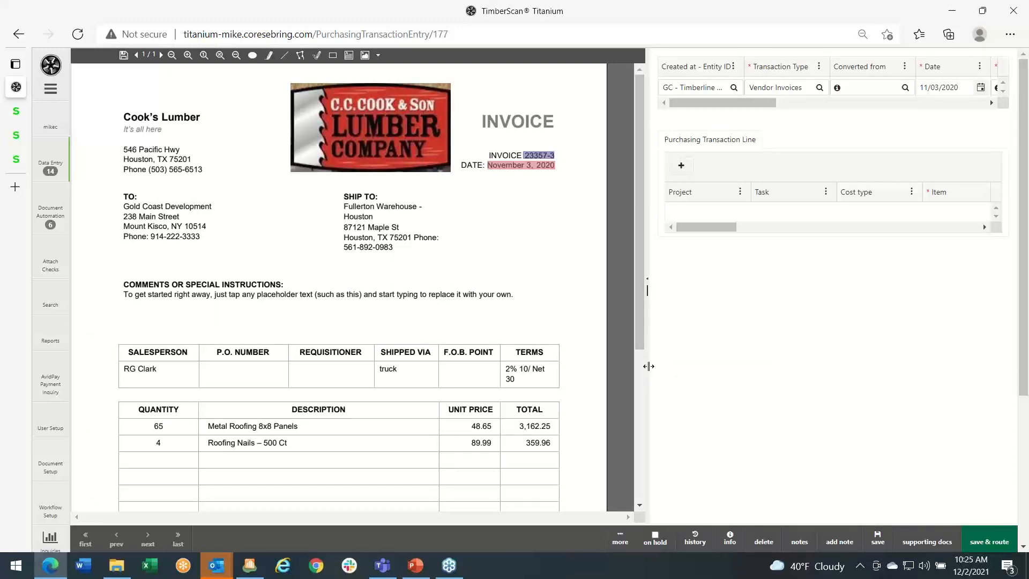
left_click_drag(647, 366, 623, 366)
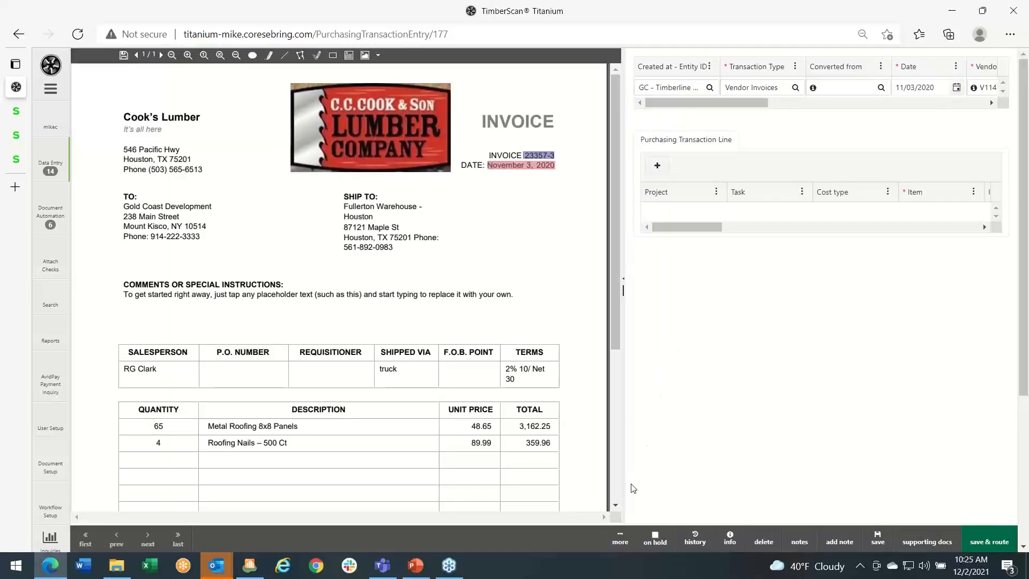
left_click(624, 539)
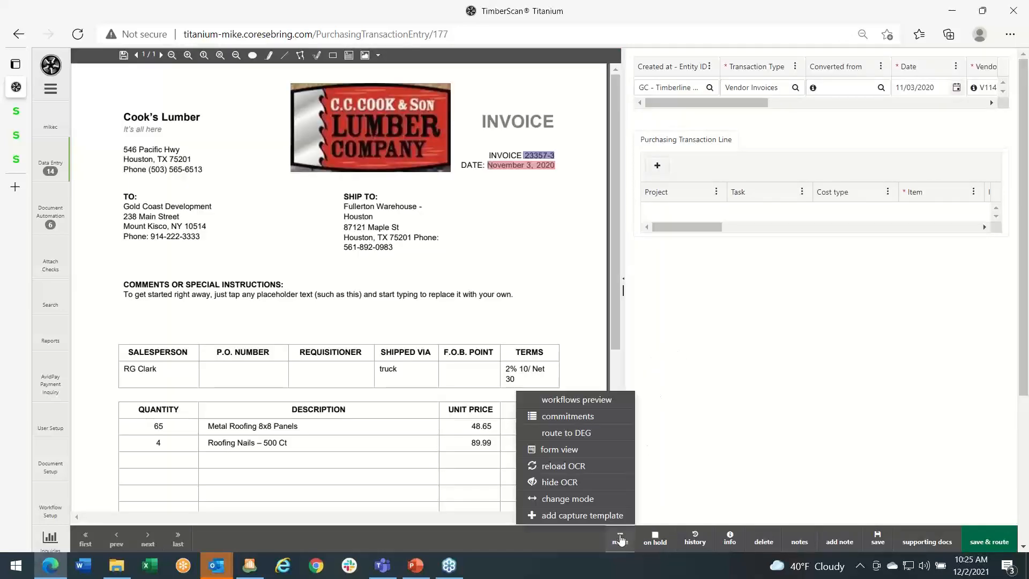
left_click(568, 497)
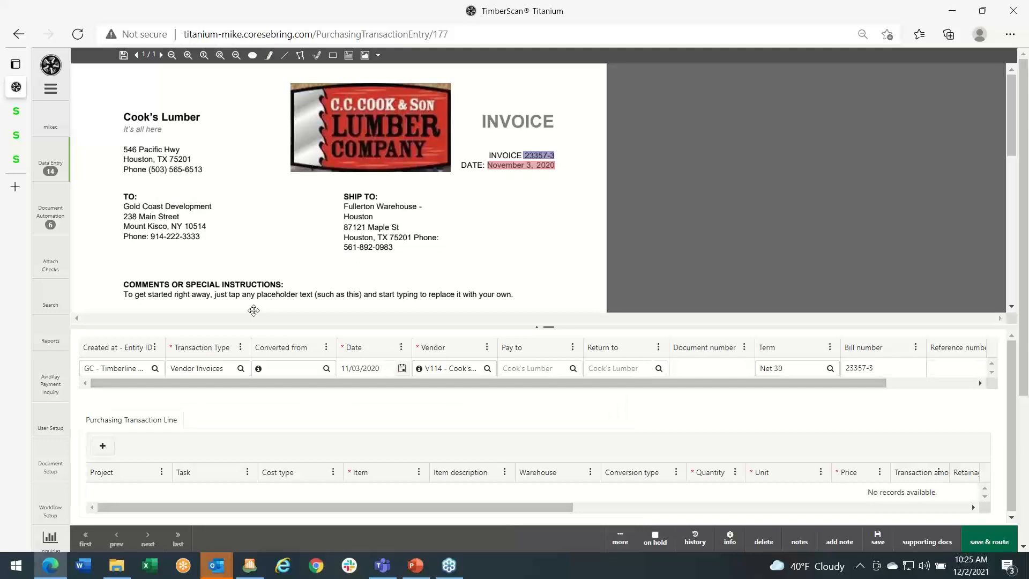
left_click(54, 91)
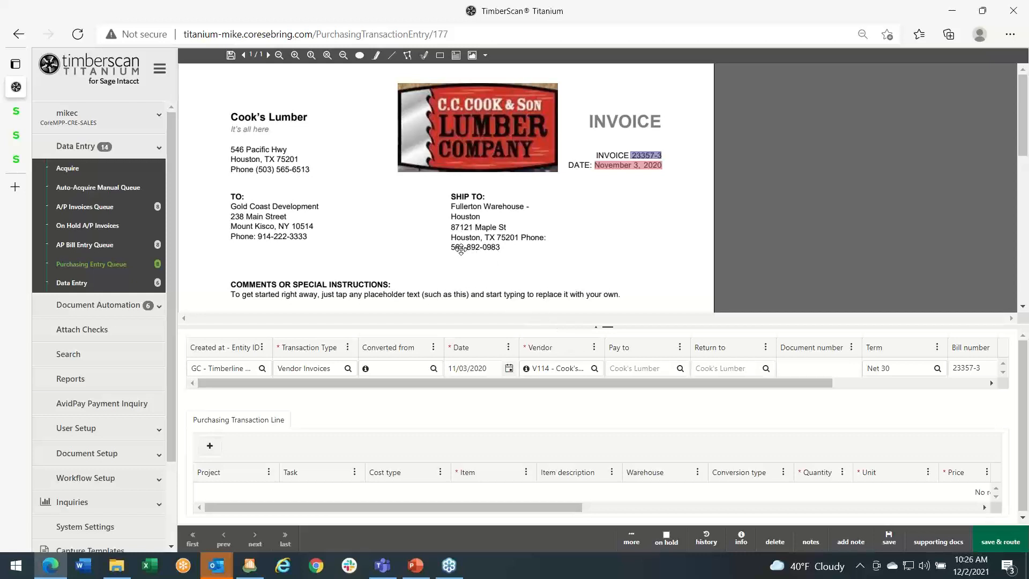
- Detach the invoice image into its own window, reposition it, and return it to the entry screen
left_click(597, 331)
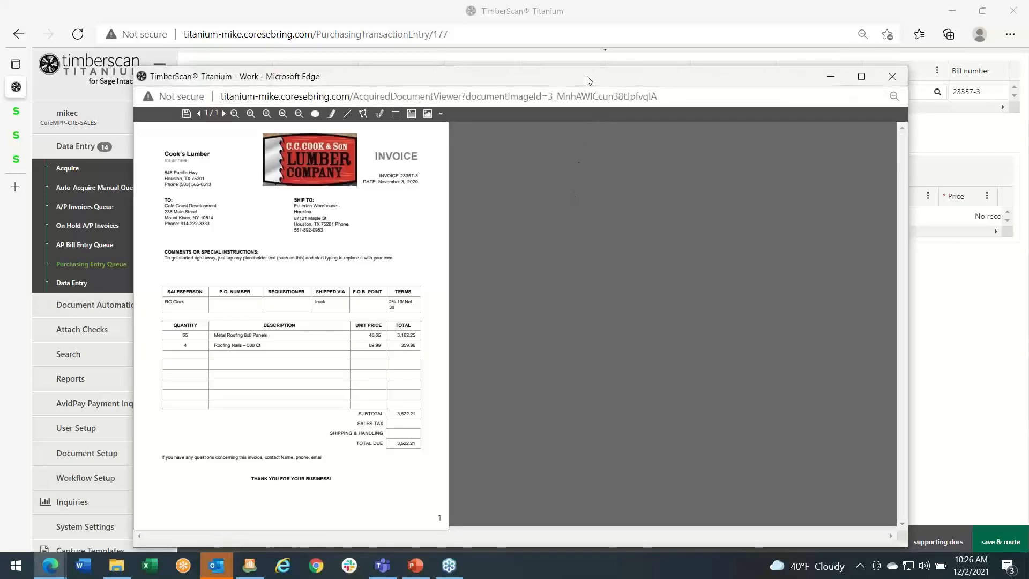
left_click_drag(589, 80, 353, 339)
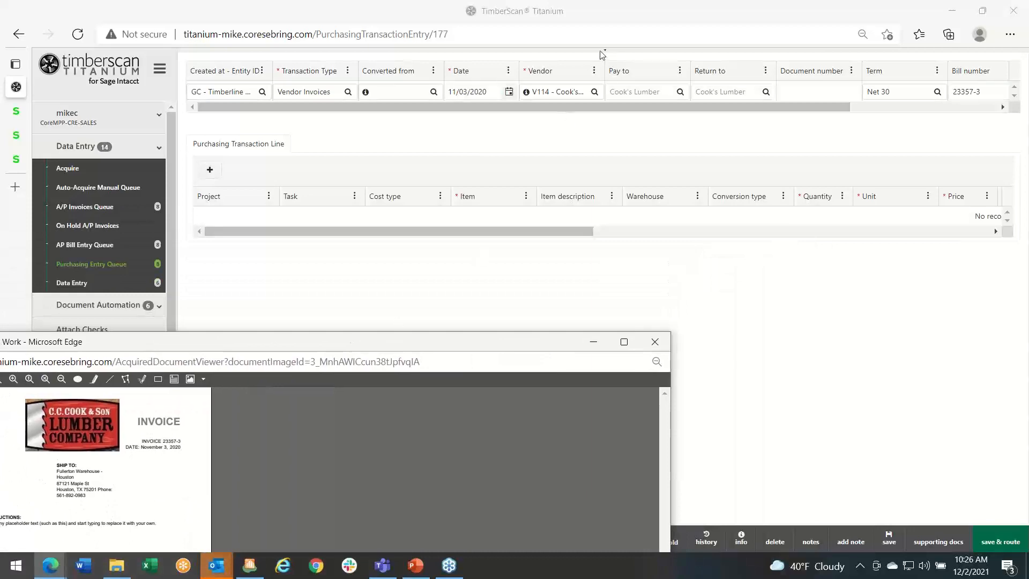
left_click_drag(423, 342, 589, 143)
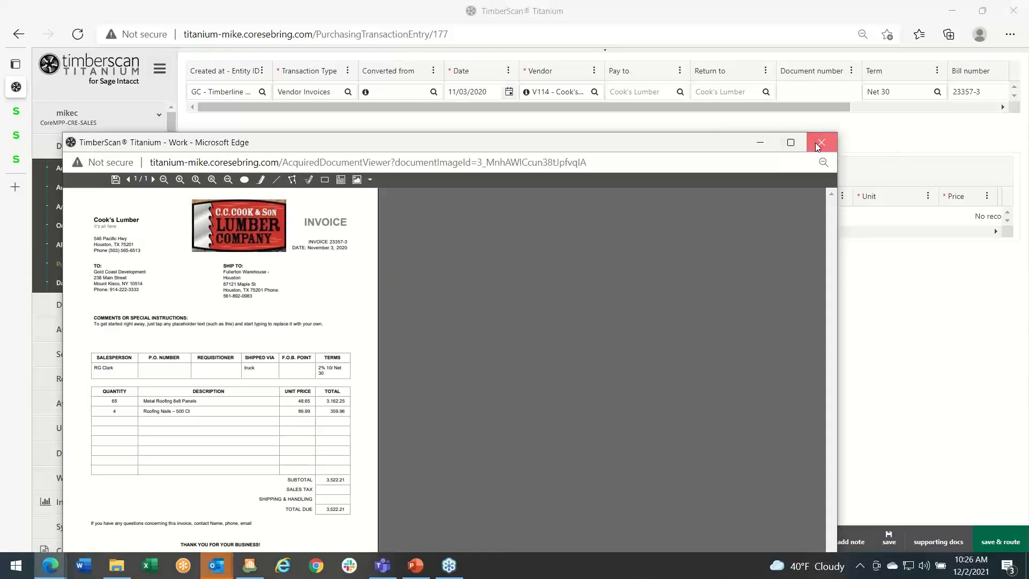
left_click(818, 145)
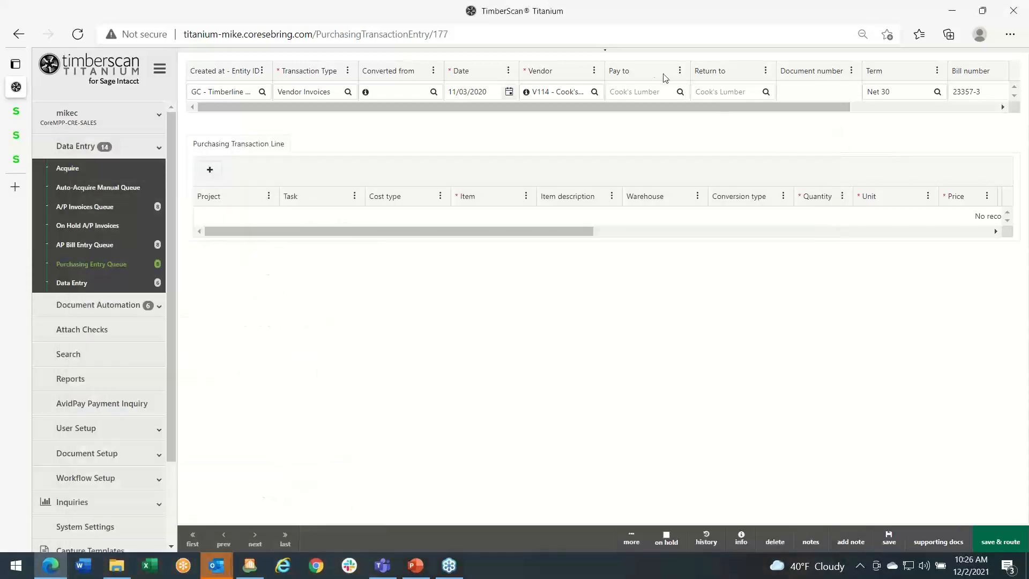
left_click(608, 54)
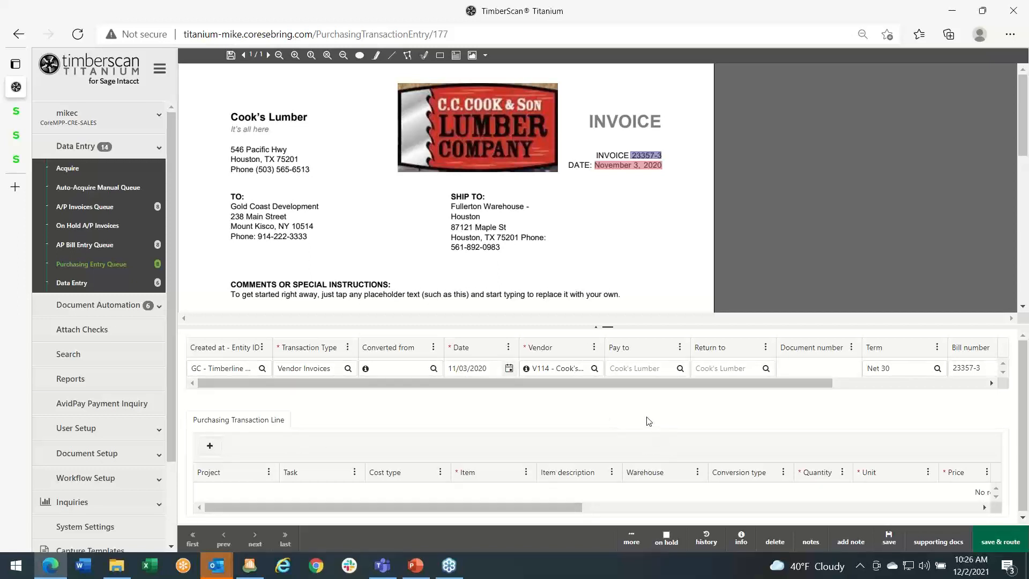
- Open the history inquiry for vendor V114 and examine the line details of its first invoice
left_click(580, 369)
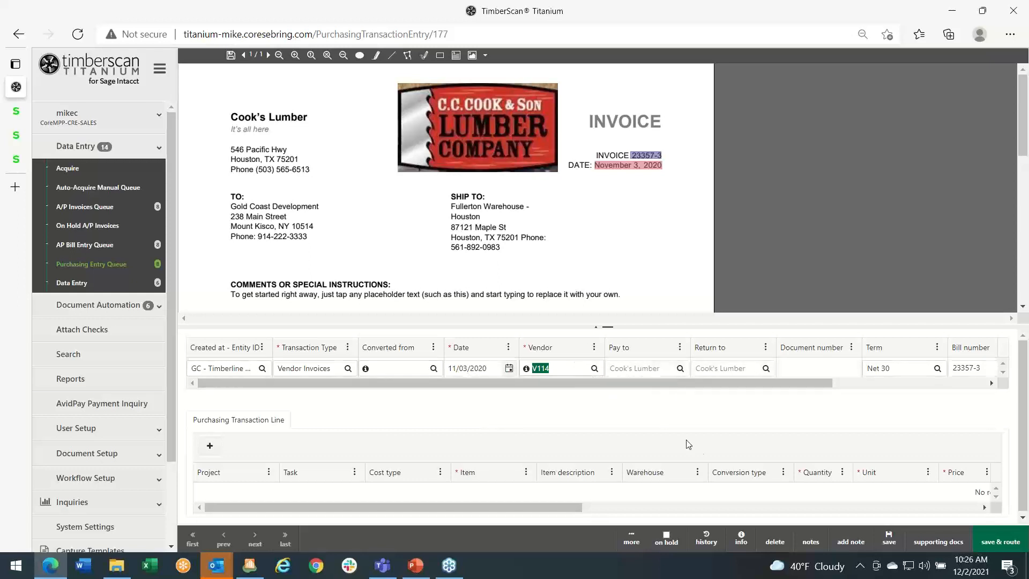
left_click(707, 540)
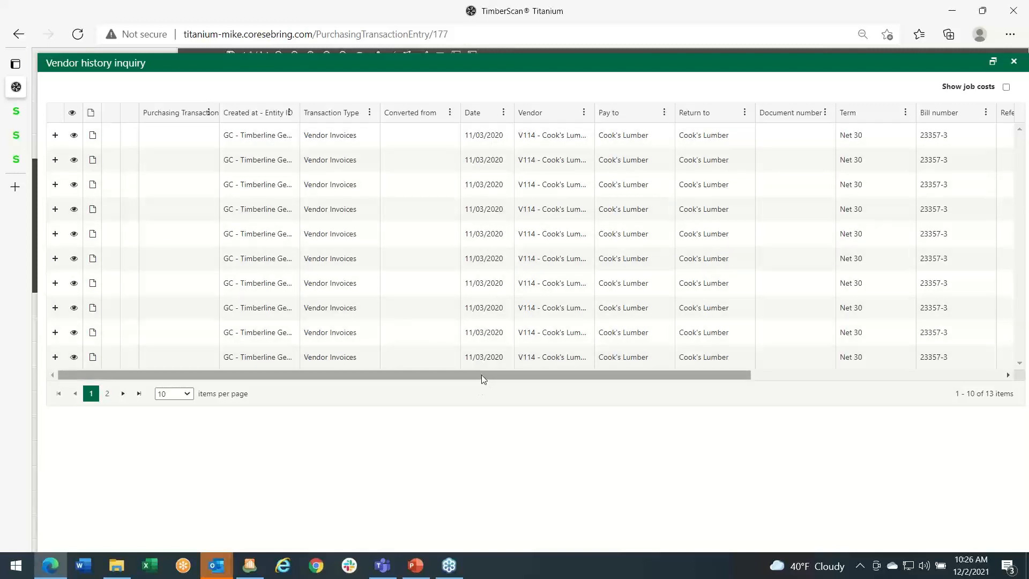
left_click_drag(481, 374, 438, 370)
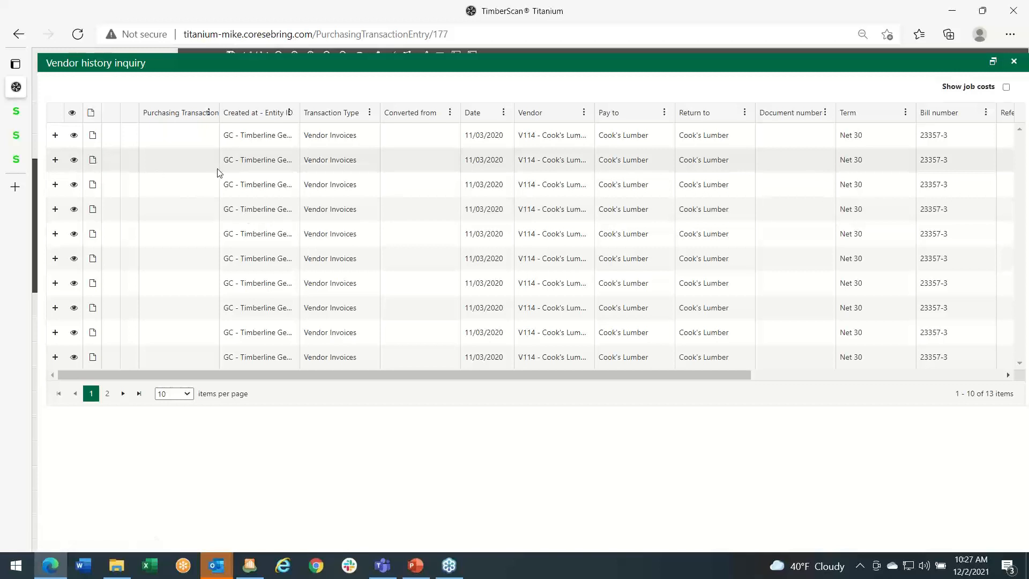
left_click(55, 136)
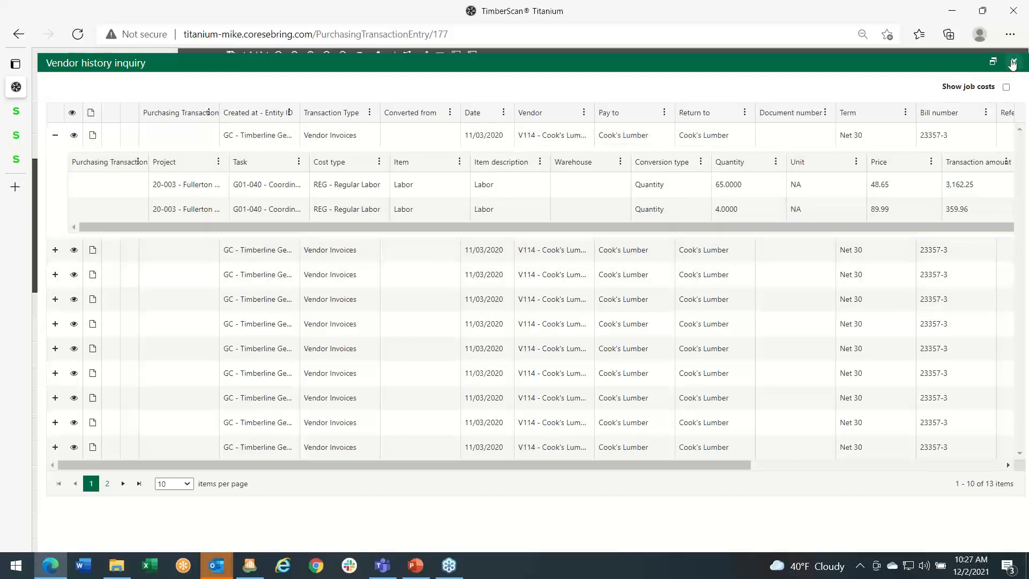
- Show job costs in the vendor history inquiry, examine the project, cost type and transaction amount columns, and close the inquiry
left_click(1007, 87)
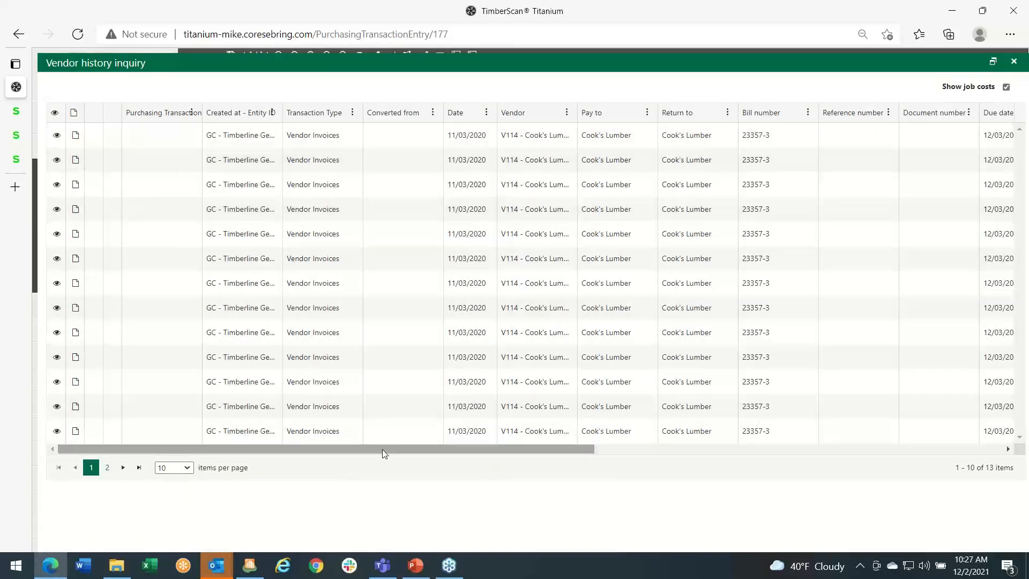
left_click_drag(384, 453, 773, 457)
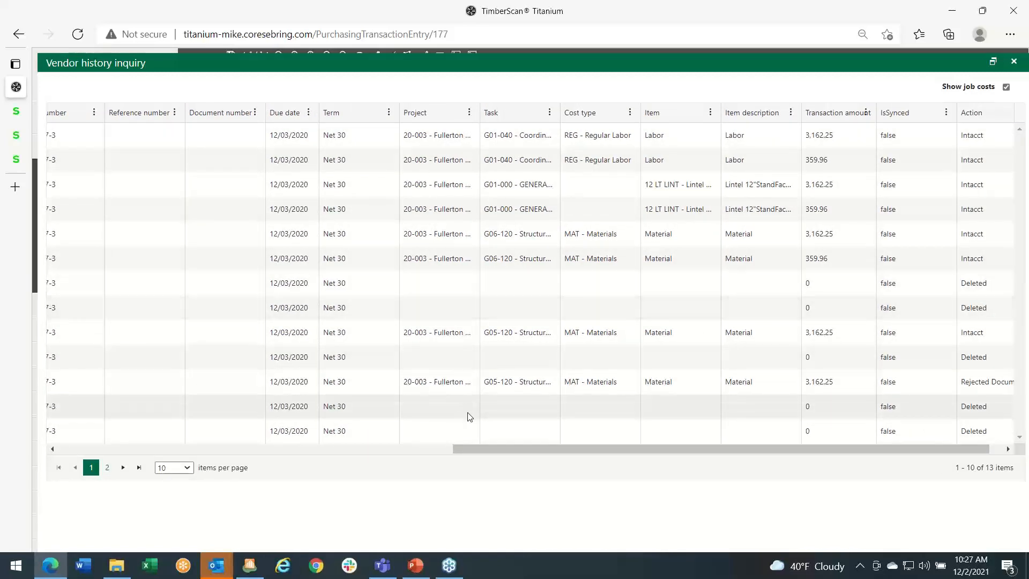
left_click(1014, 64)
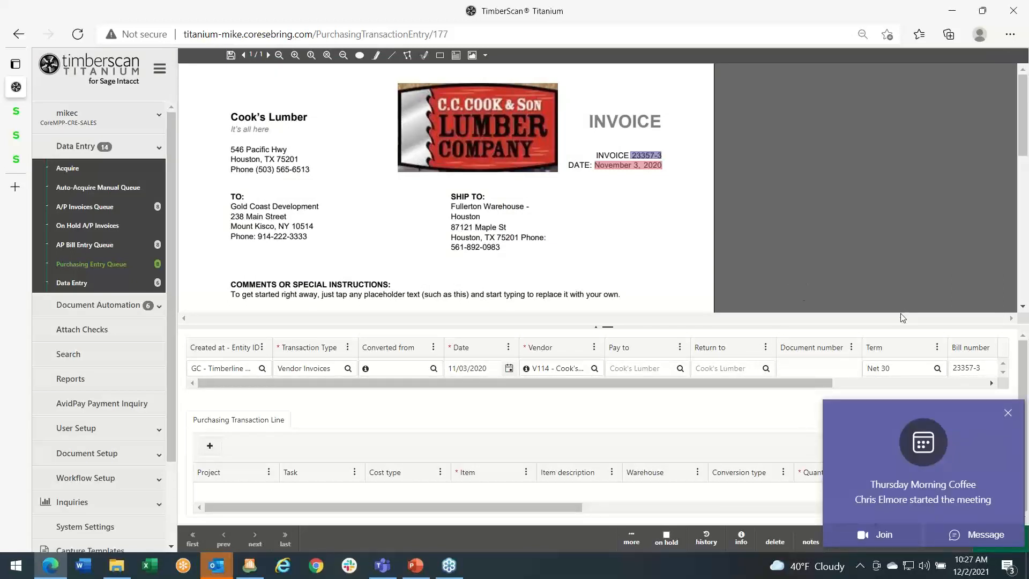
- Dismiss the meeting notification and view the contact information for vendor V114 - Cook's Lumber on the invoice header
left_click(1009, 413)
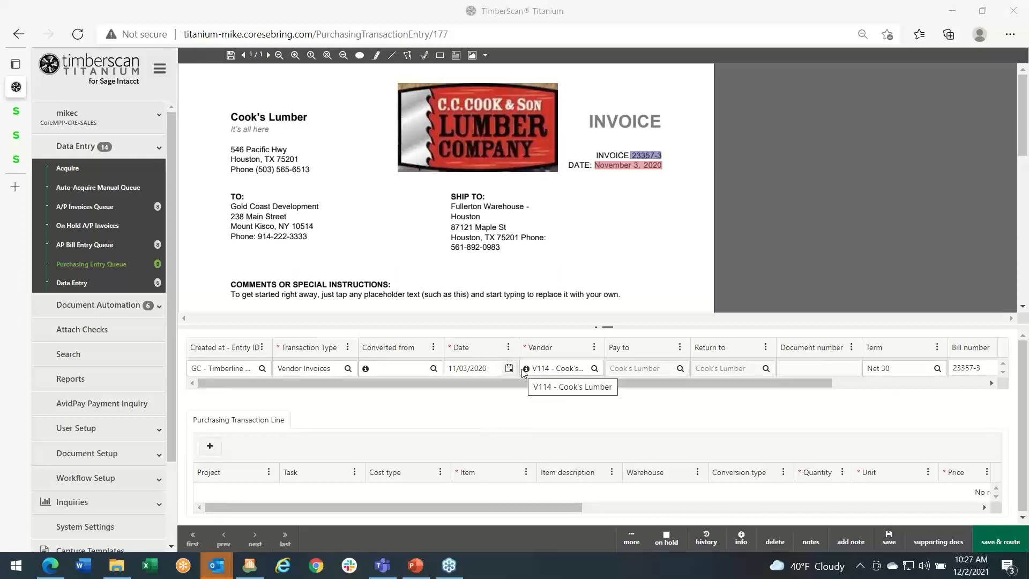
mouse_move(527, 371)
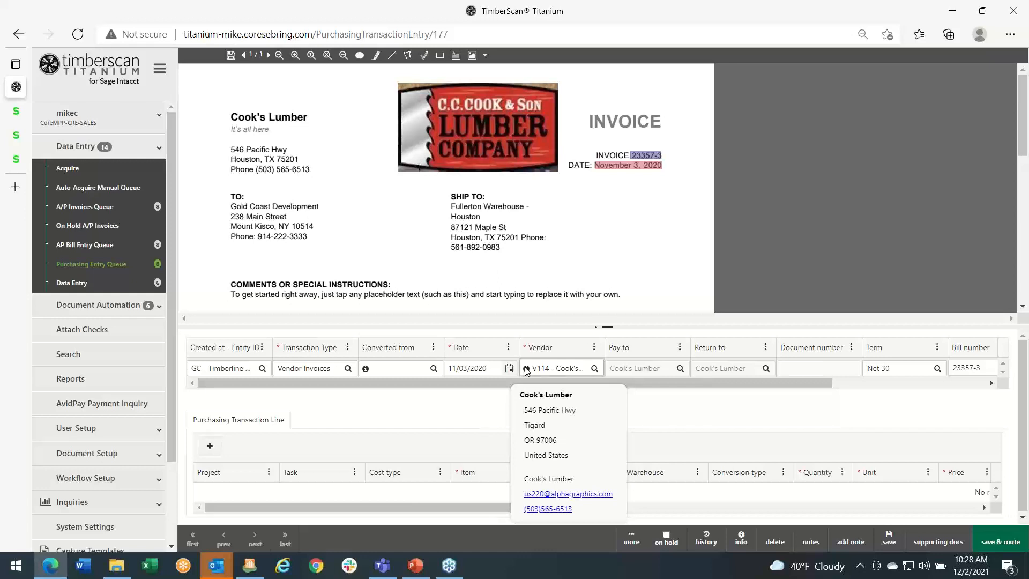
left_click(466, 418)
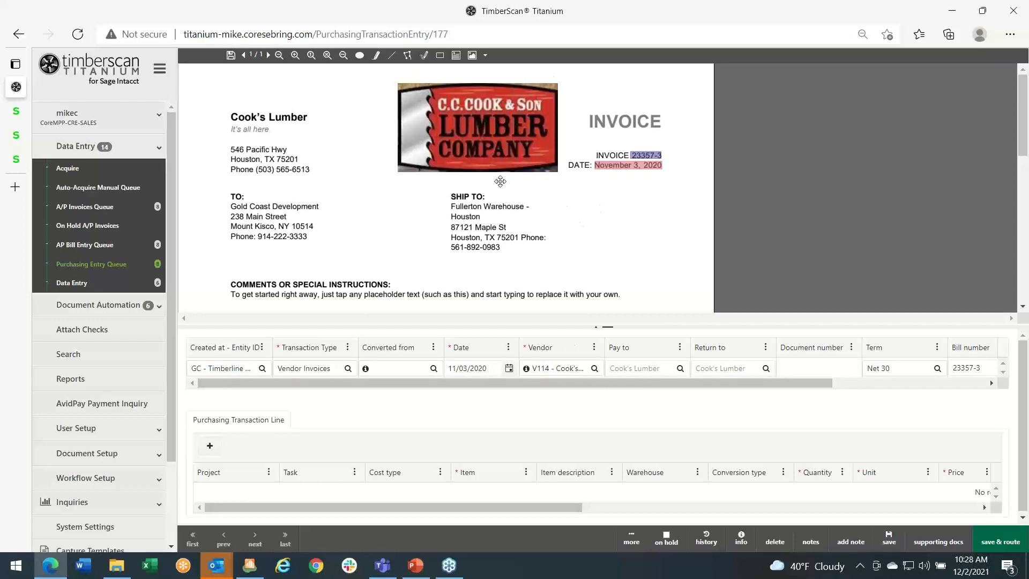
- Create and save a capture template for V114 - Cook's Lumber with the Month/Day/Year date format and dot decimal separator
left_click(630, 539)
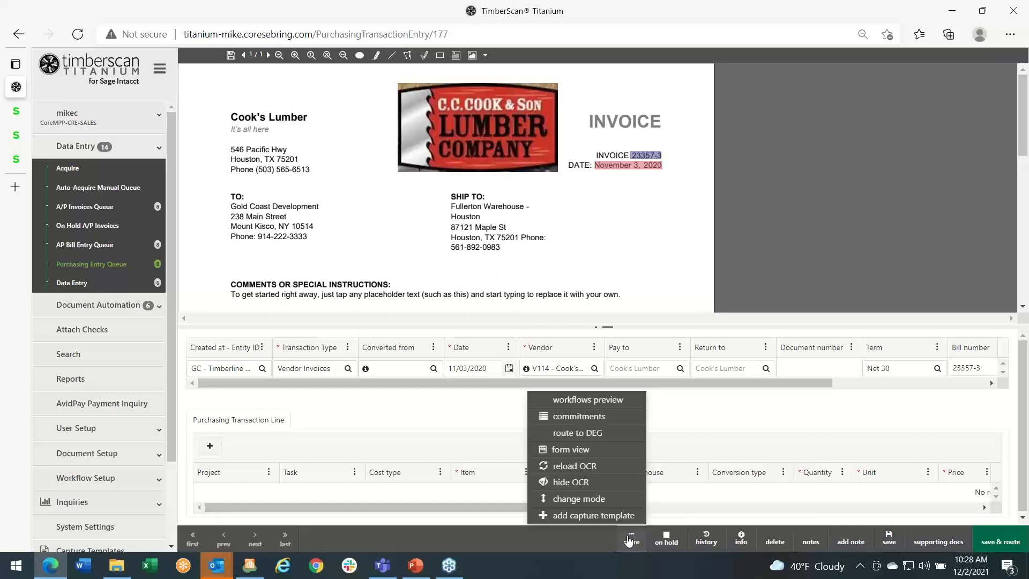
left_click(588, 519)
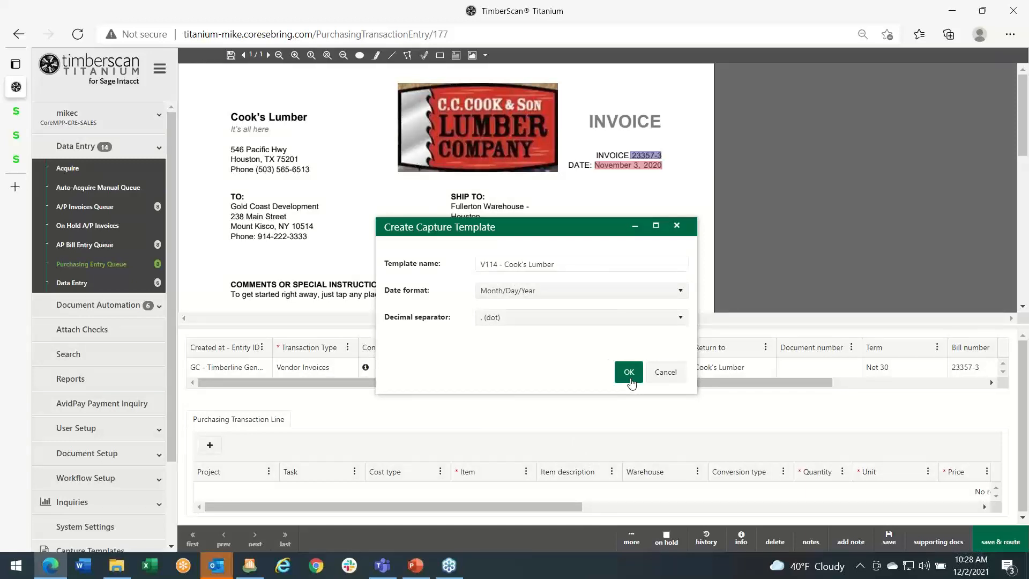
left_click(628, 375)
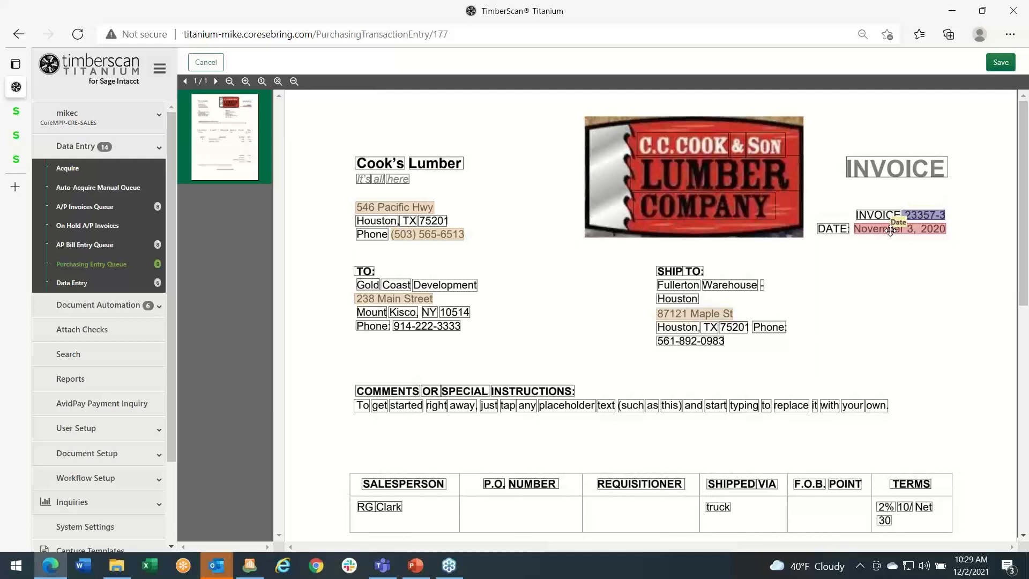
left_click(1002, 63)
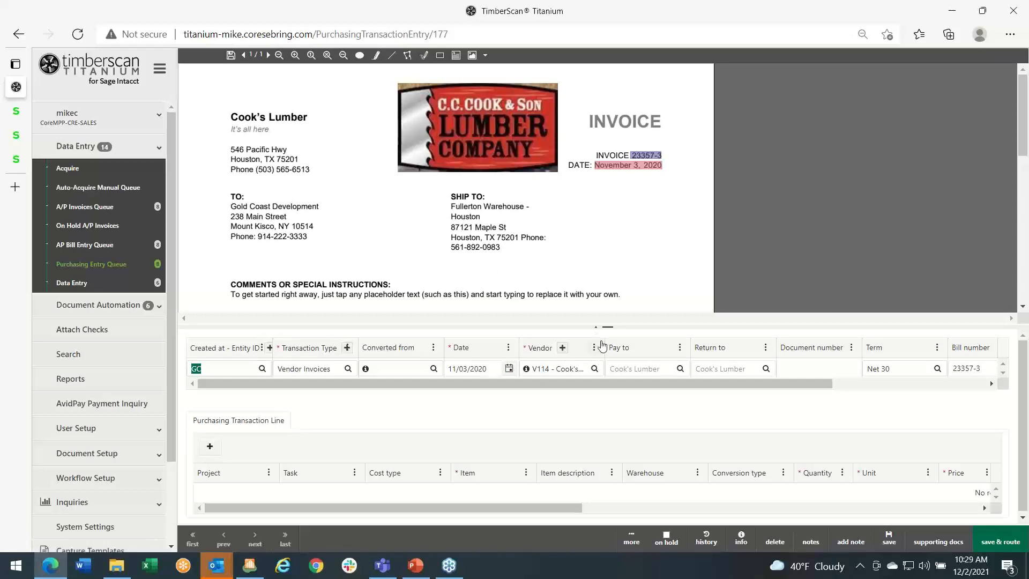
left_click(563, 353)
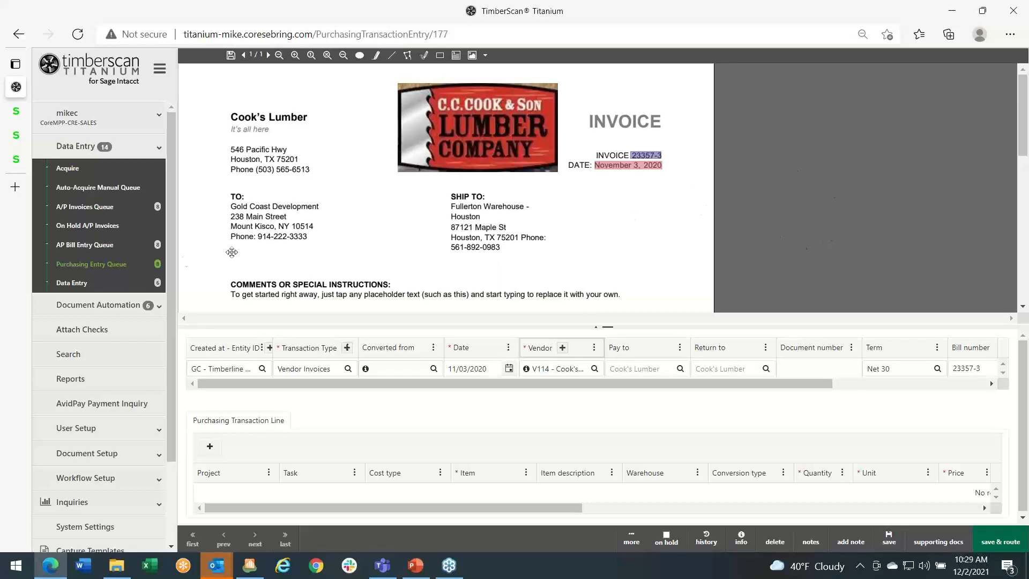
- Open the commented invoice acquired on 2021-01-28 from the Purchasing Entry Queue, then read and close its notes
left_click(101, 266)
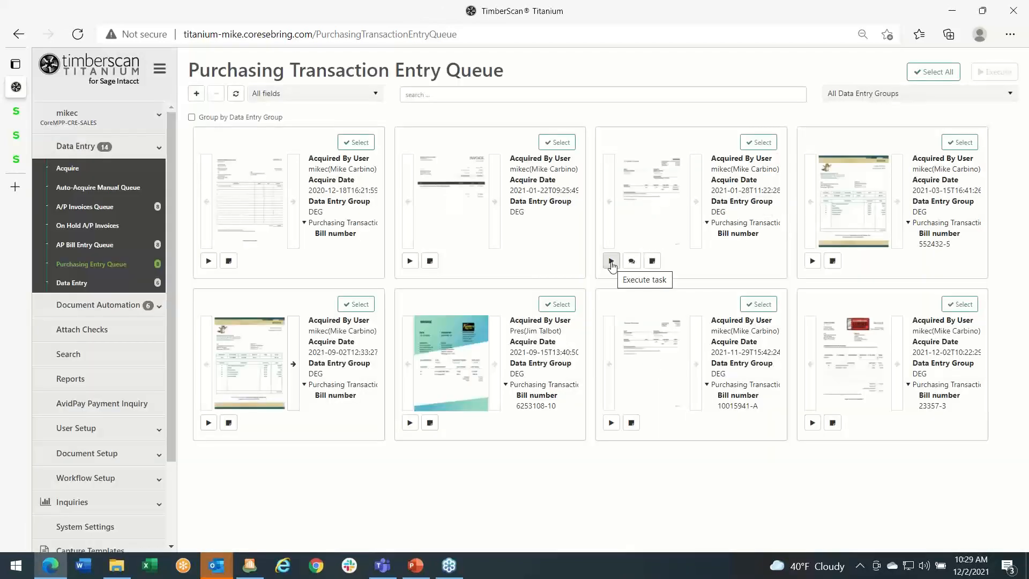
left_click(612, 261)
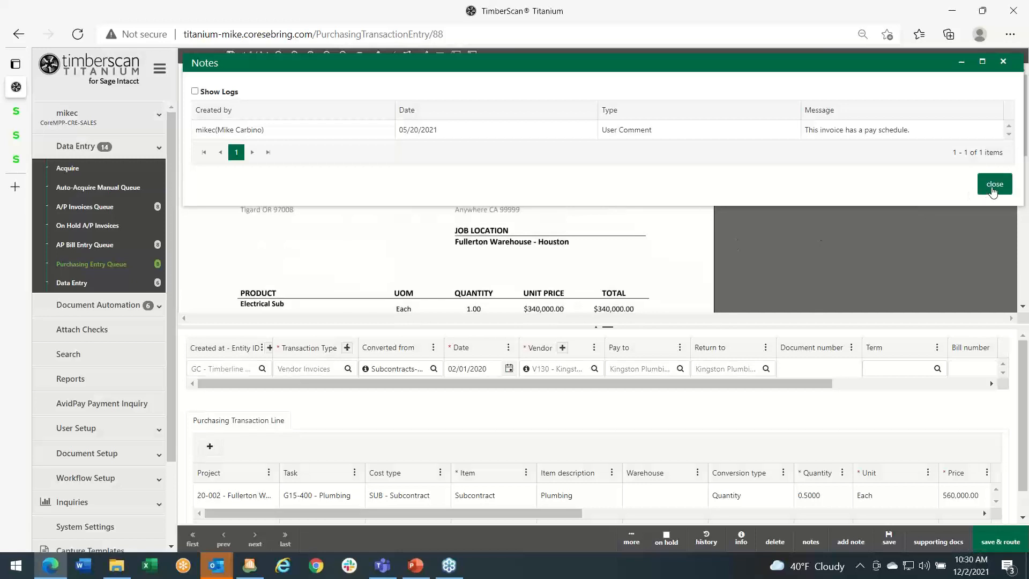
left_click(992, 185)
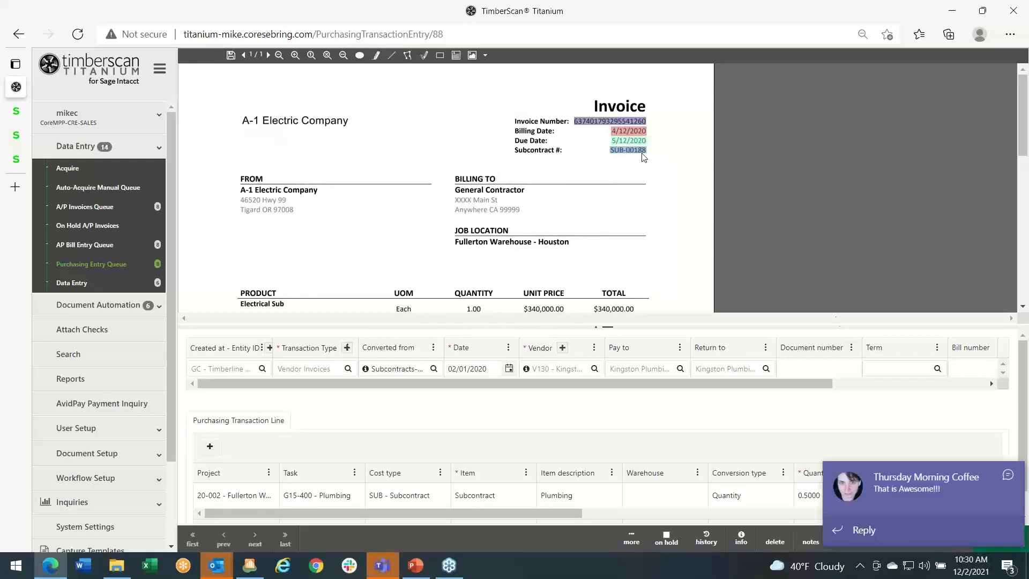
left_click(964, 476)
left_click(941, 487)
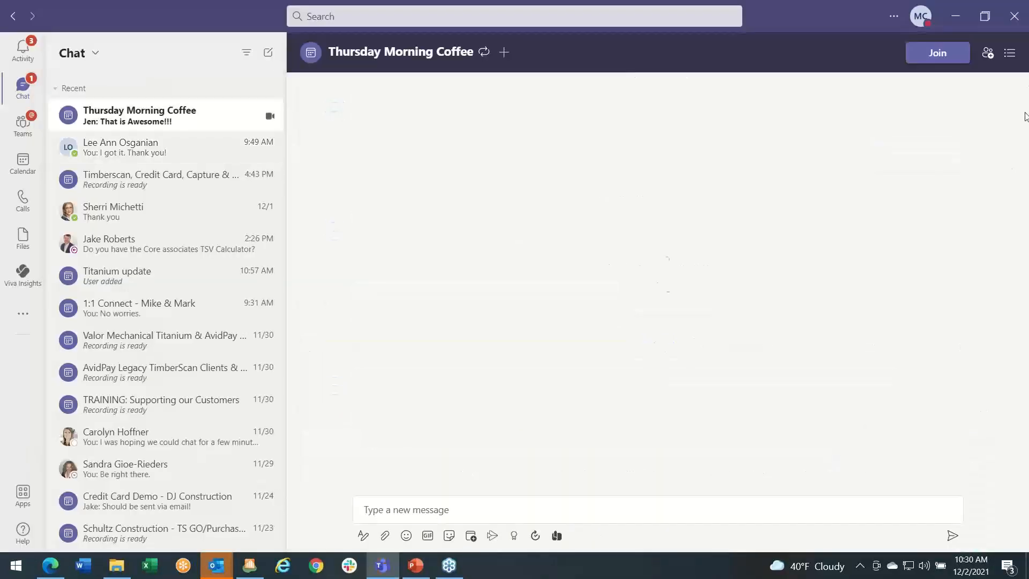
left_click(956, 16)
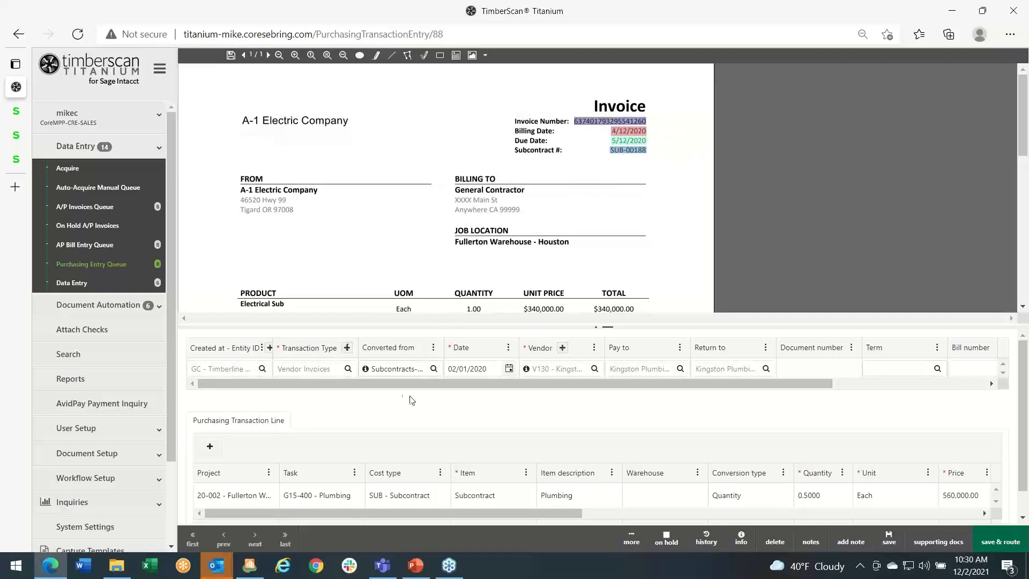
- Examine the A-1 Electric Company invoice's purchasing transaction line and open its supporting documents
scroll(423, 484, "down", 1)
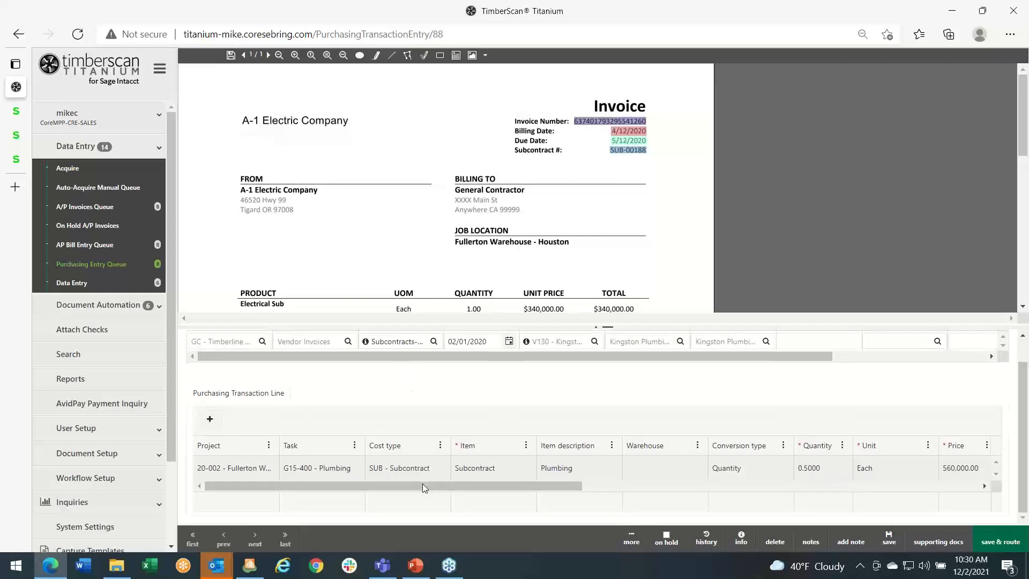
scroll(423, 484, "up", 1)
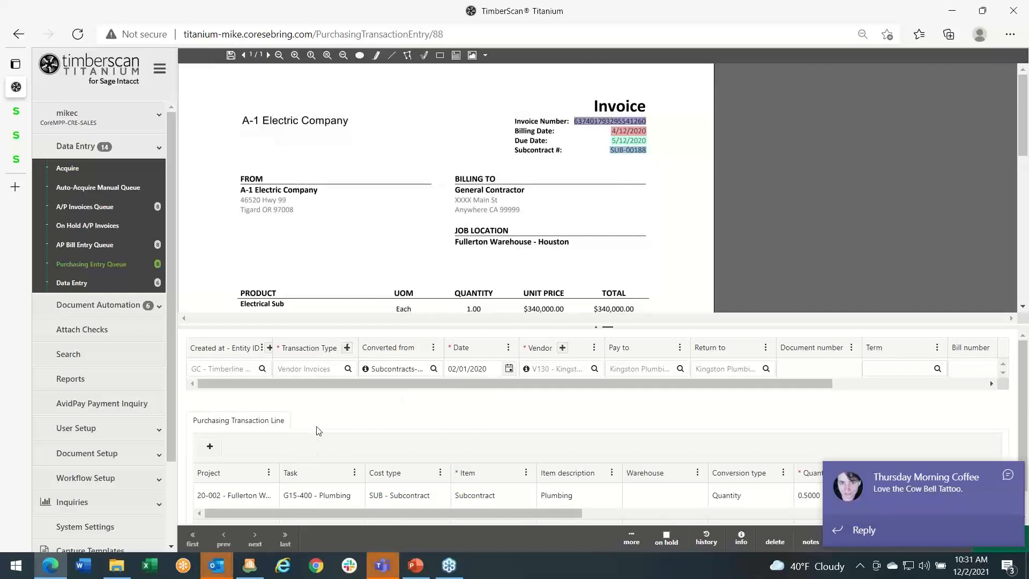
left_click(1009, 474)
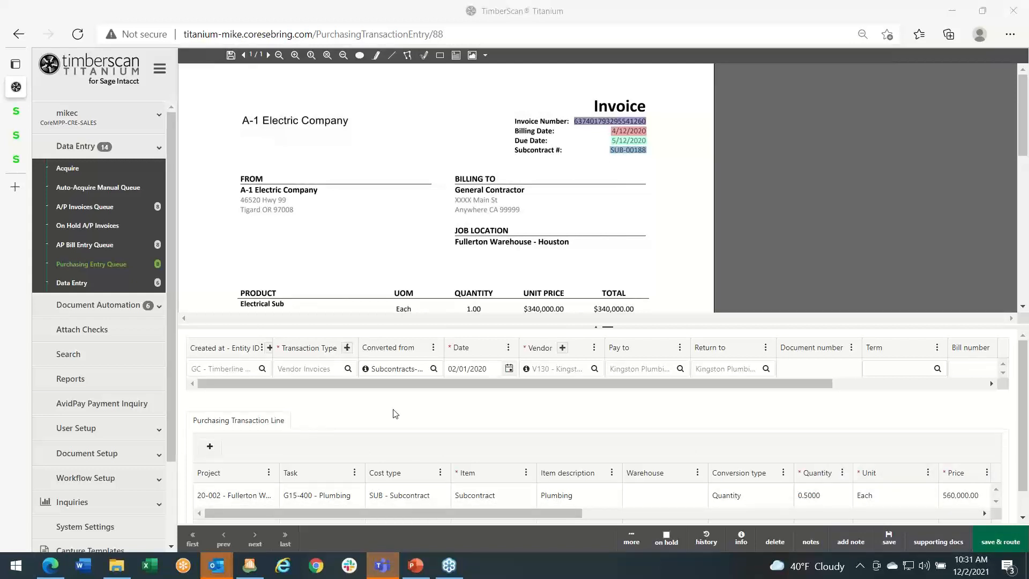
left_click(935, 543)
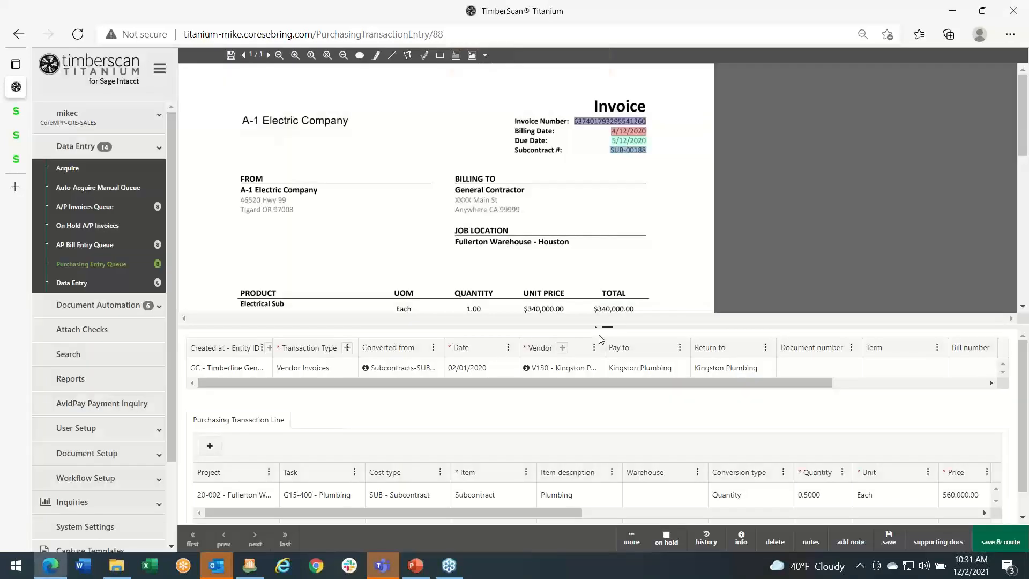
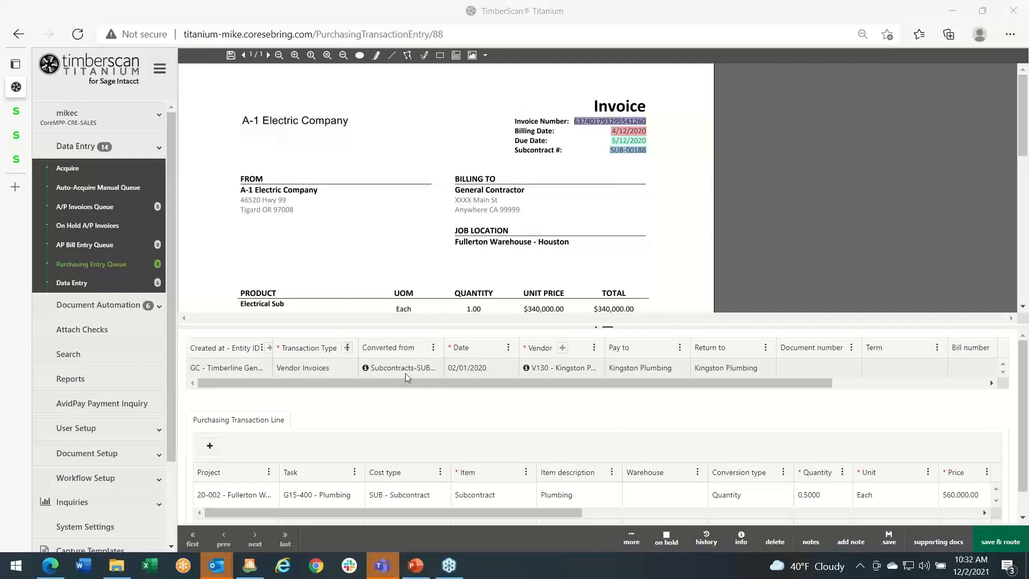
- Open the Cook's Lumber invoice acquired on 2021-12-02 from the Purchasing Entry Queue and set it as converted from Subcontracts-SUB-00019
left_click(98, 267)
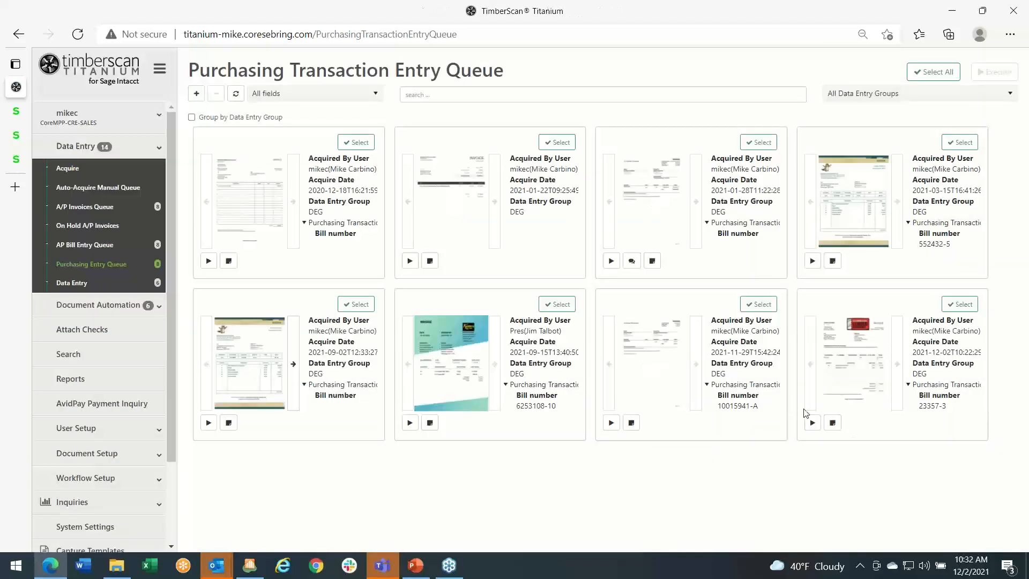
left_click(813, 423)
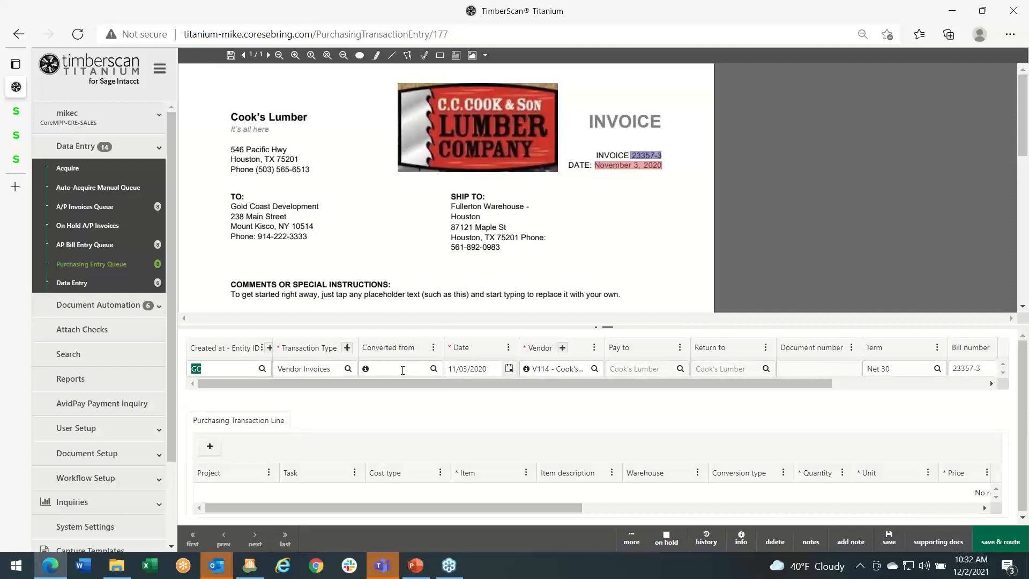
left_click(434, 369)
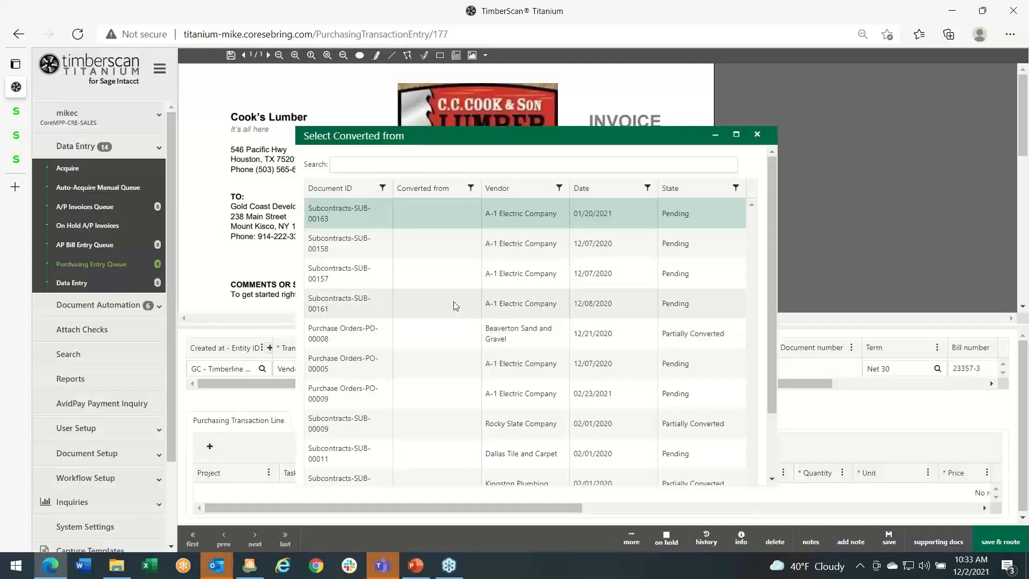
scroll(451, 306, "down", 2)
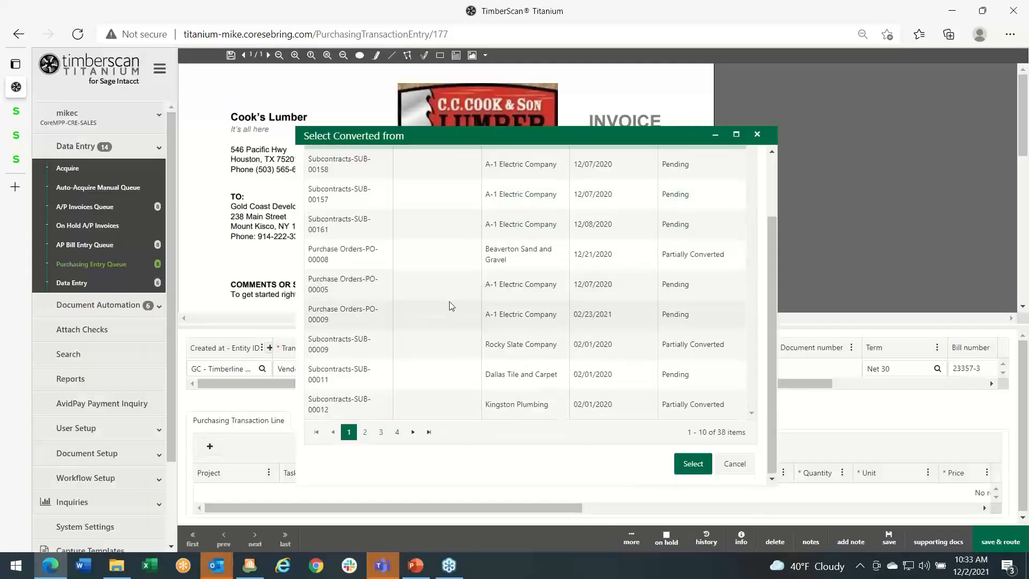
left_click(364, 433)
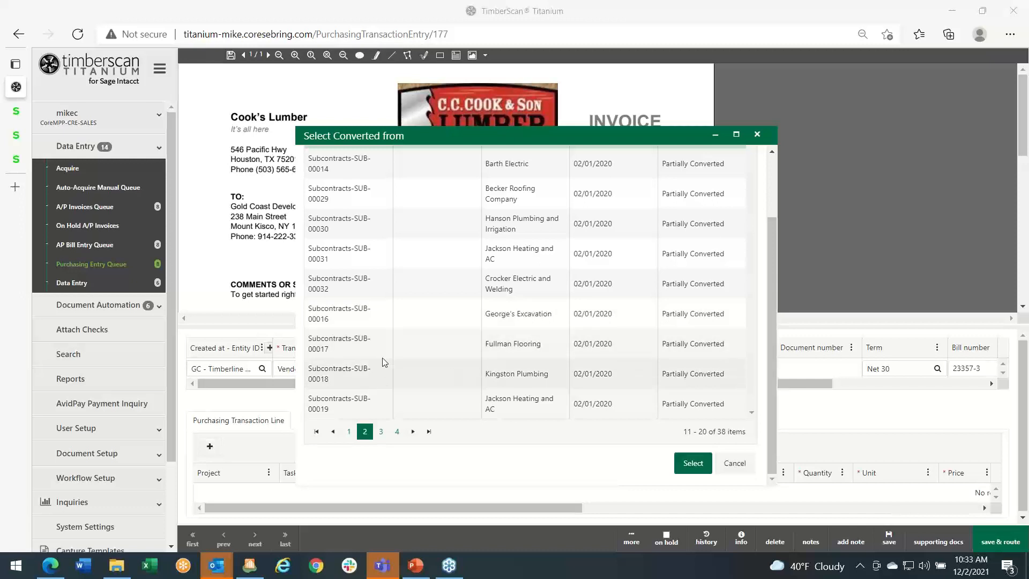
left_click(348, 376)
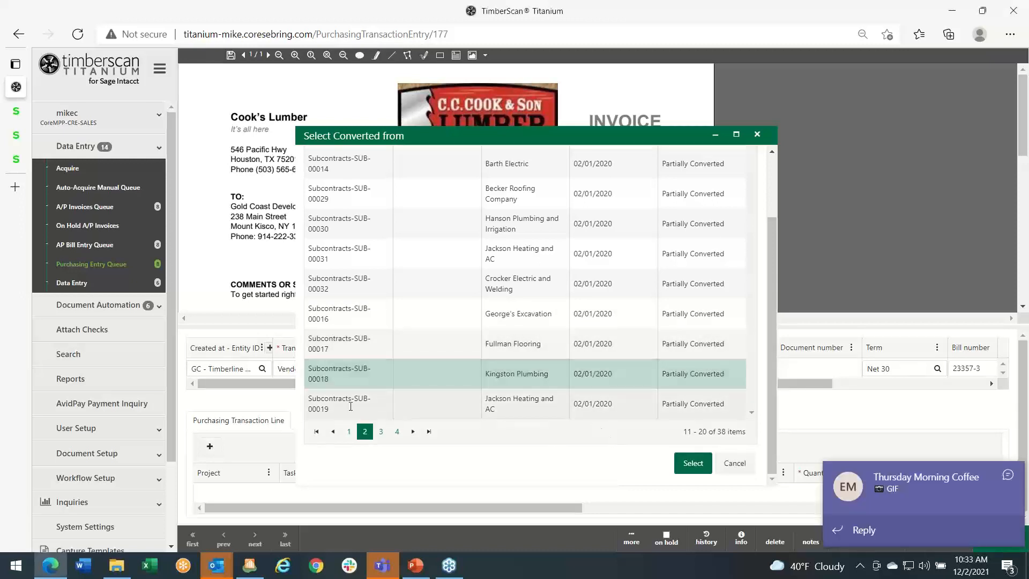
left_click(694, 463)
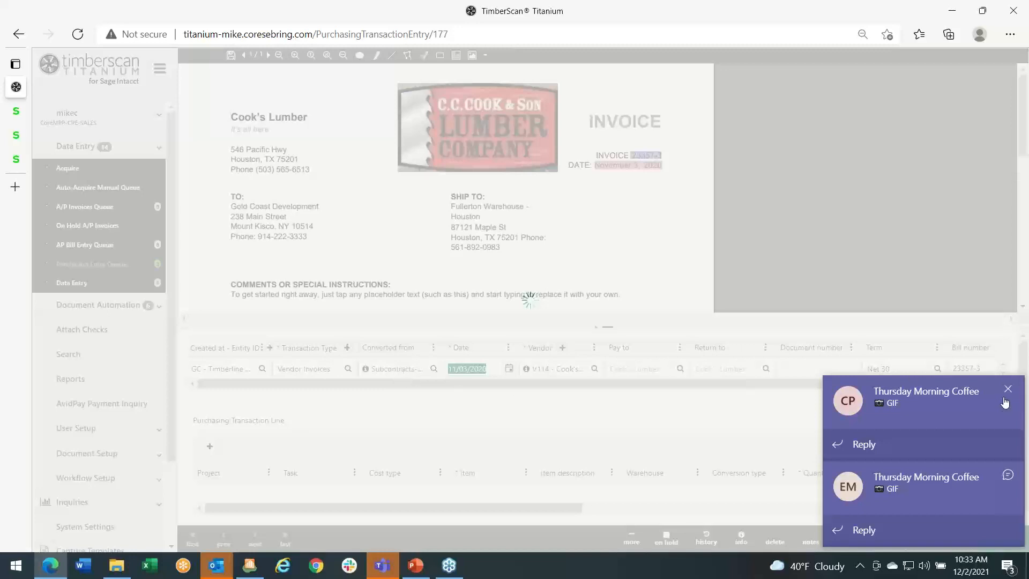
left_click(1008, 389)
left_click(1008, 474)
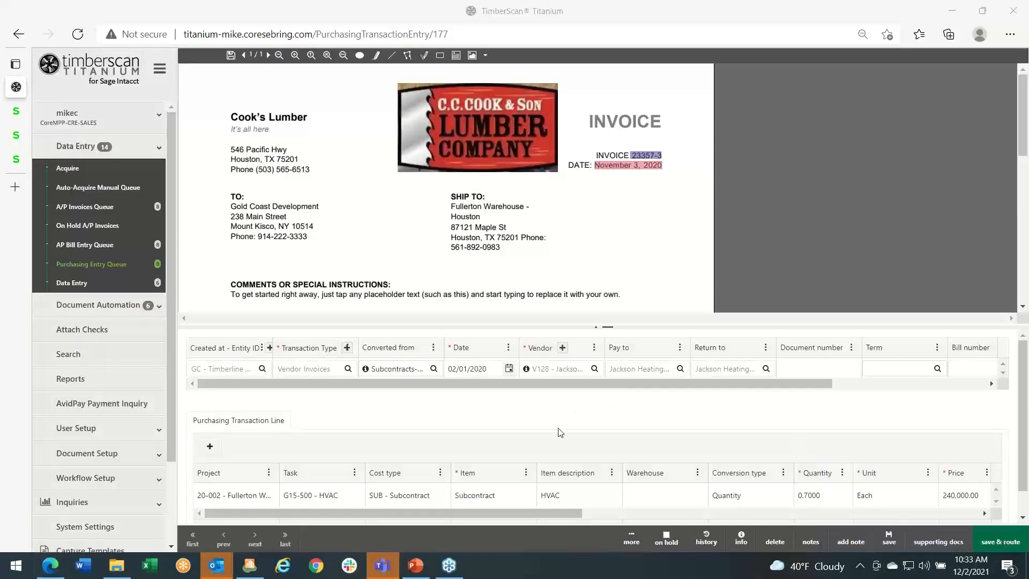
- Examine the purchasing transaction line brought in from the subcontract, including its conversion type and editable quantity
scroll(556, 443, "down", 1)
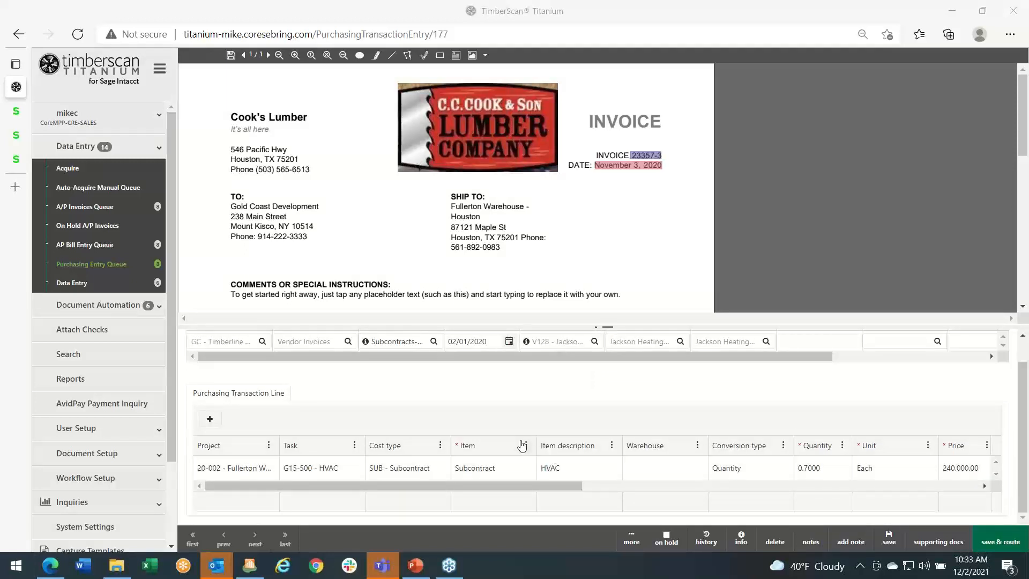
scroll(502, 414, "up", 1)
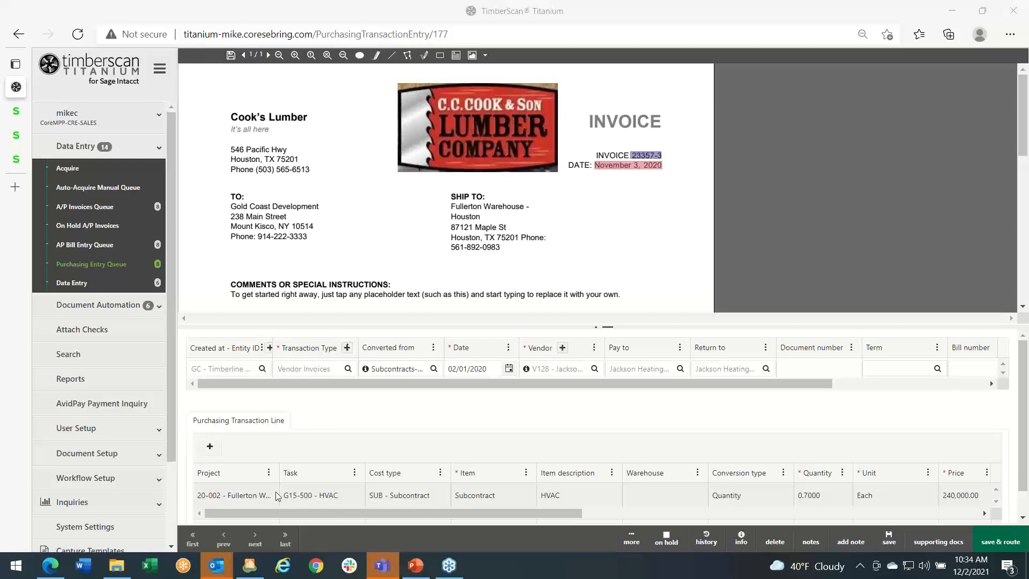
left_click(729, 496)
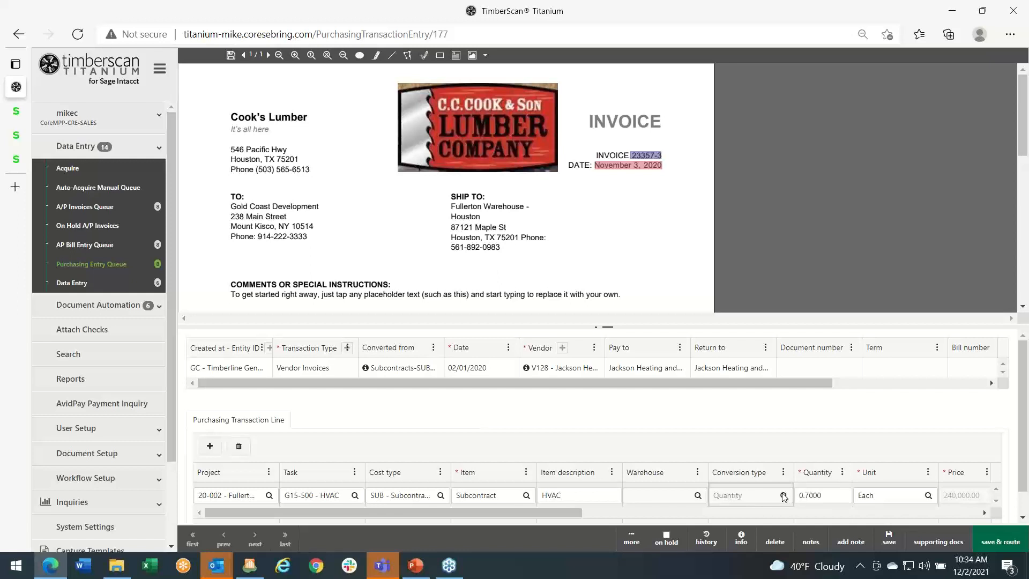
left_click(811, 494)
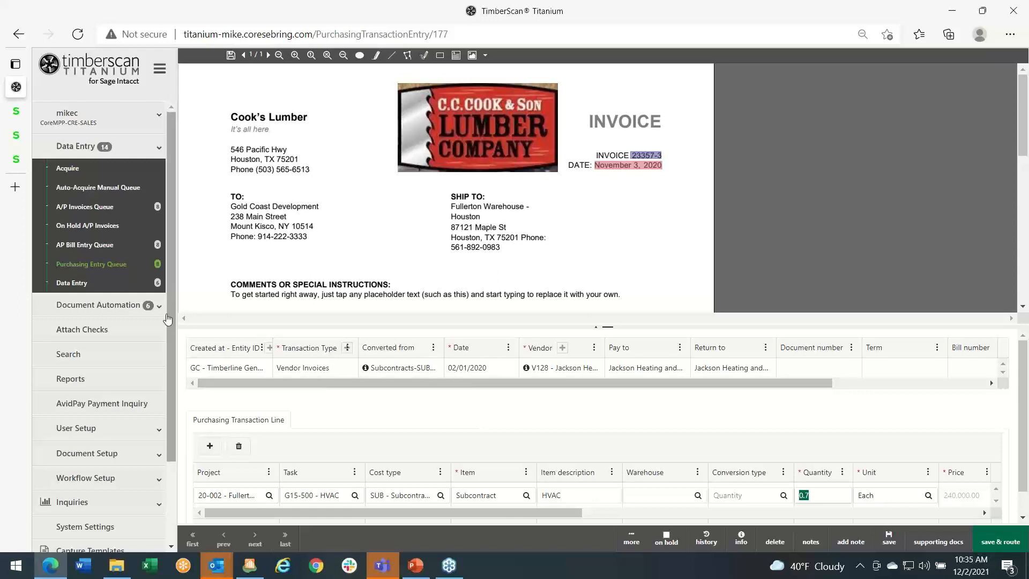
- Open the Workflow Task Queue under Document Automation to view the documents awaiting approval
scroll(122, 337, "down", 2)
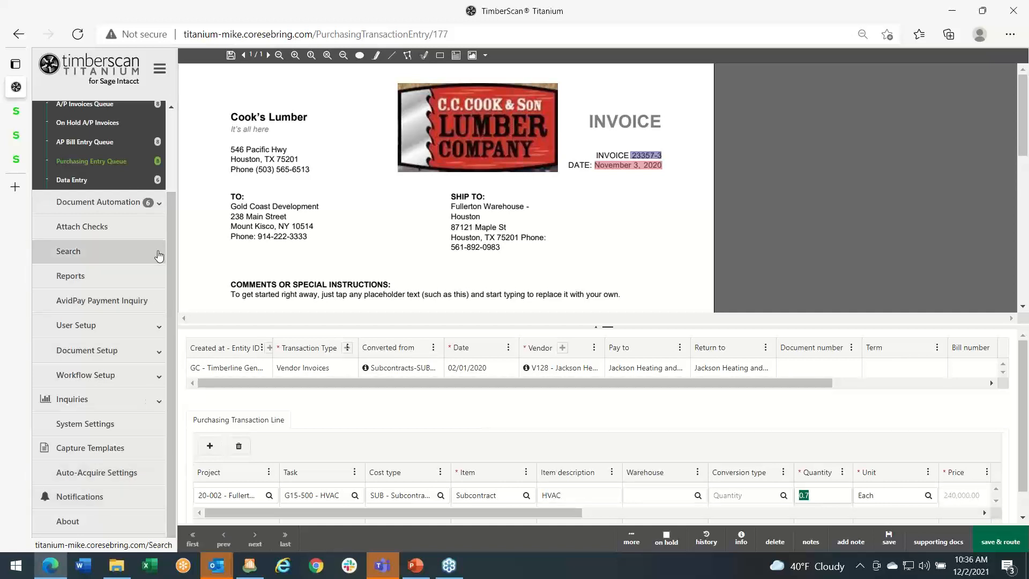
left_click(112, 204)
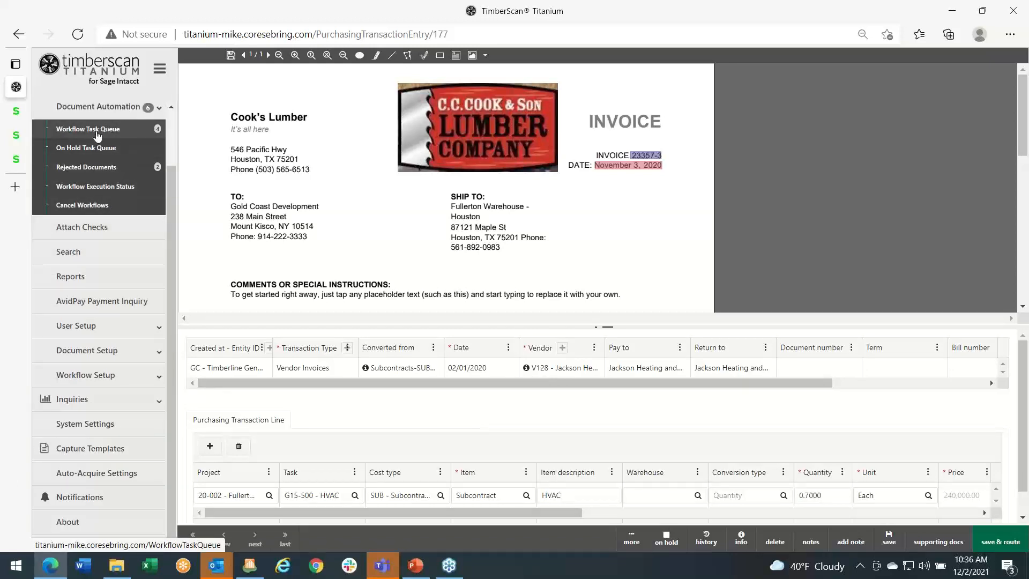
left_click(96, 133)
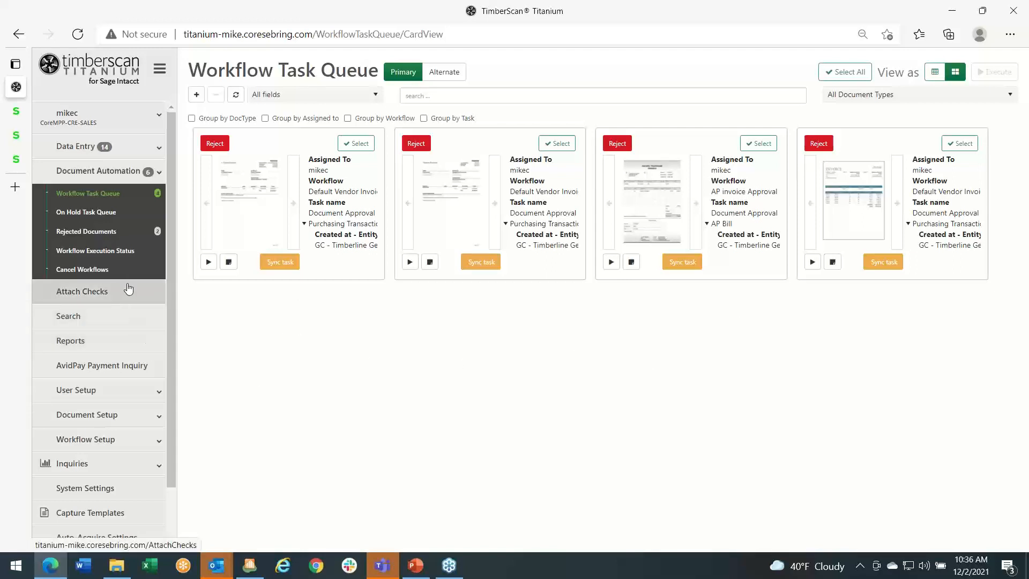
scroll(128, 292, "down", 2)
scroll(128, 295, "up", 2)
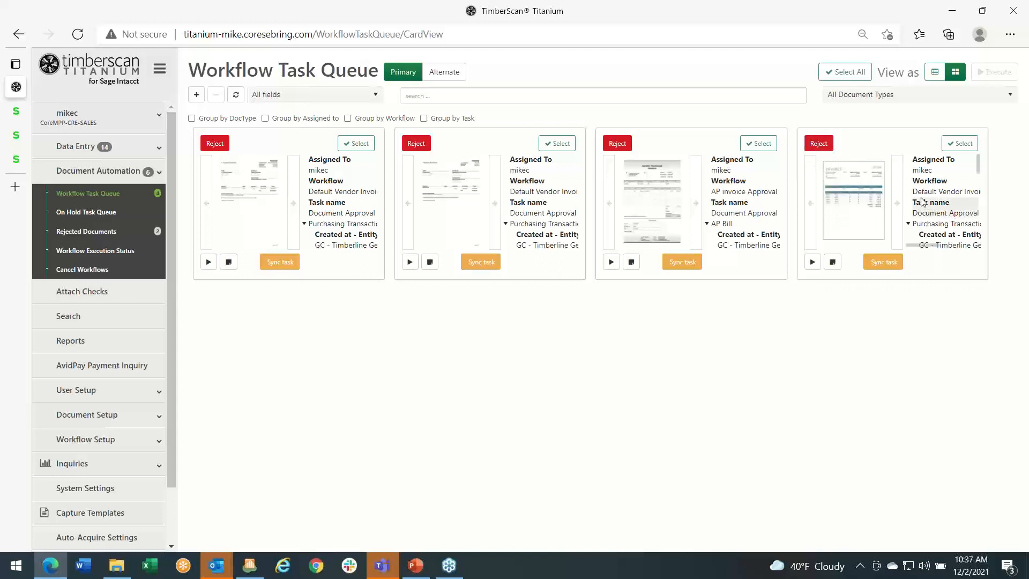
- Review the details of the Gales Industrial Products PO Receiver task in the queue and open that task
scroll(922, 201, "down", 3)
scroll(924, 205, "up", 2)
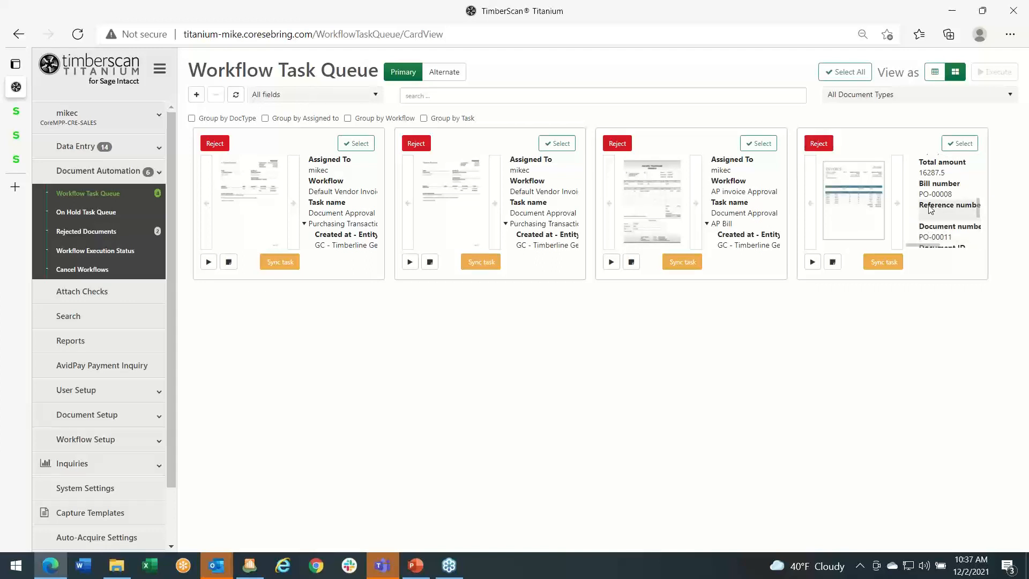
scroll(931, 206, "up", 2)
scroll(931, 206, "up", 2)
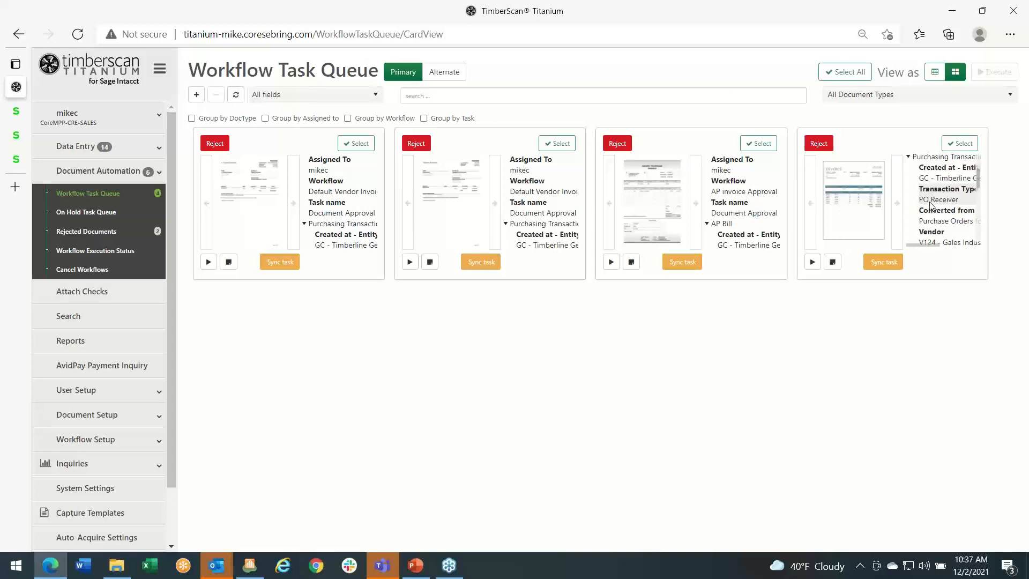
scroll(932, 206, "up", 3)
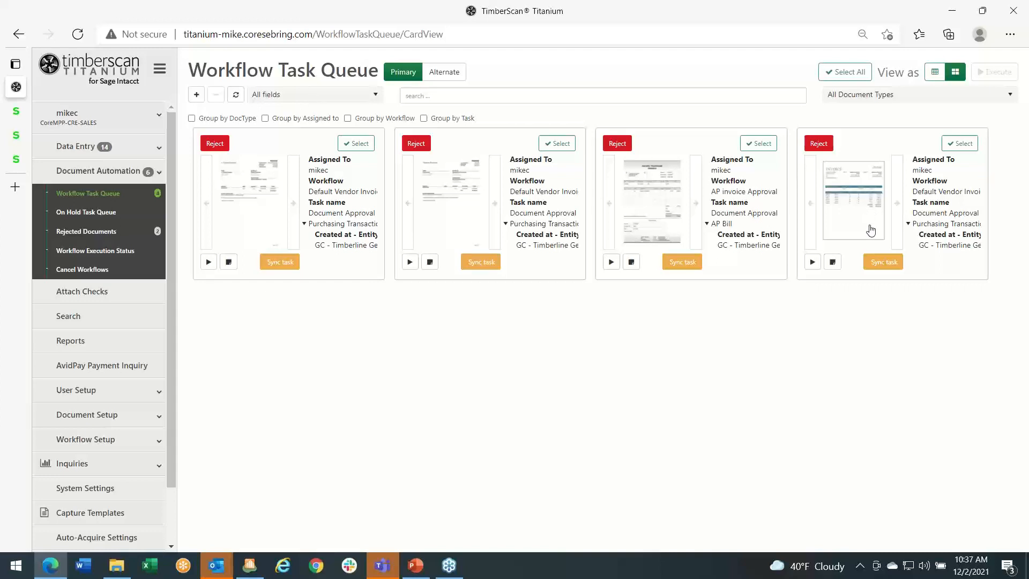
left_click(882, 262)
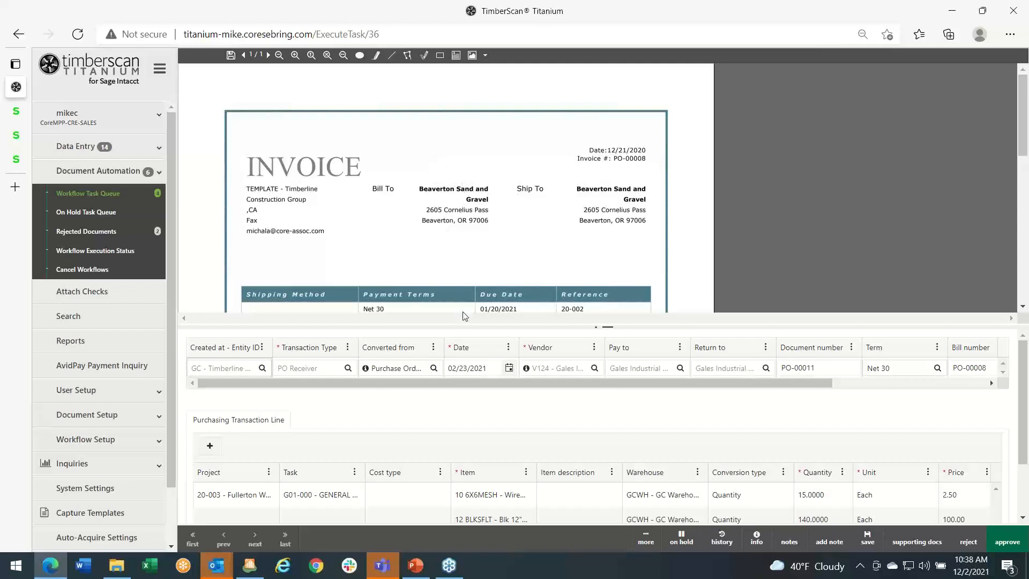
- Switch the purchasing transaction to form view and collapse the navigation sidebar
left_click(647, 541)
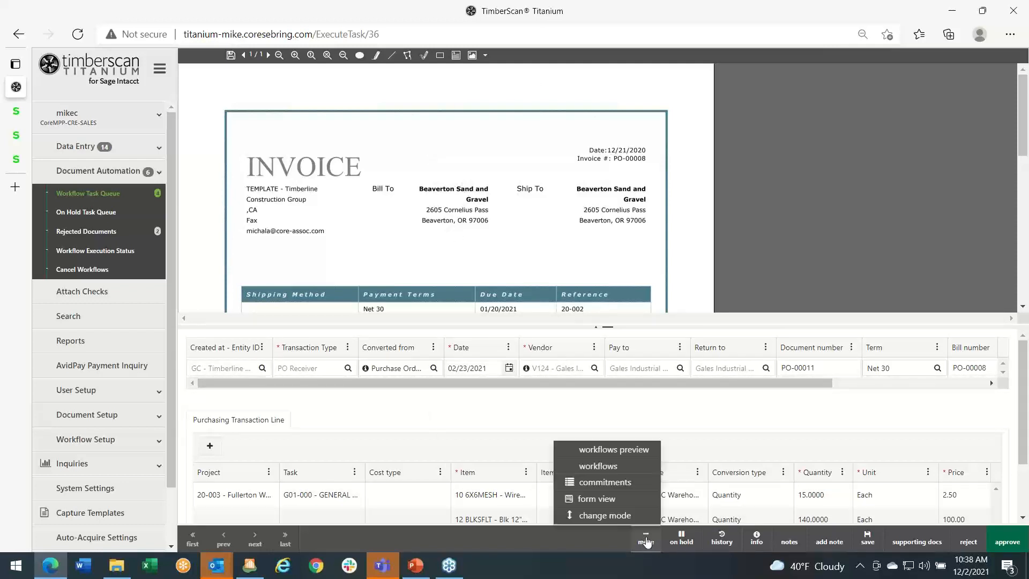
left_click(599, 502)
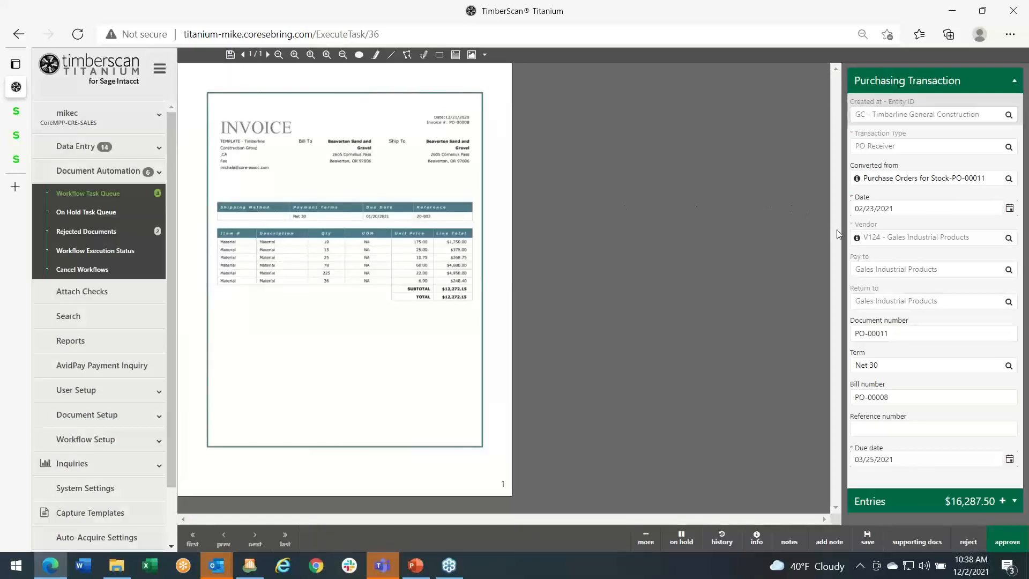
left_click(160, 69)
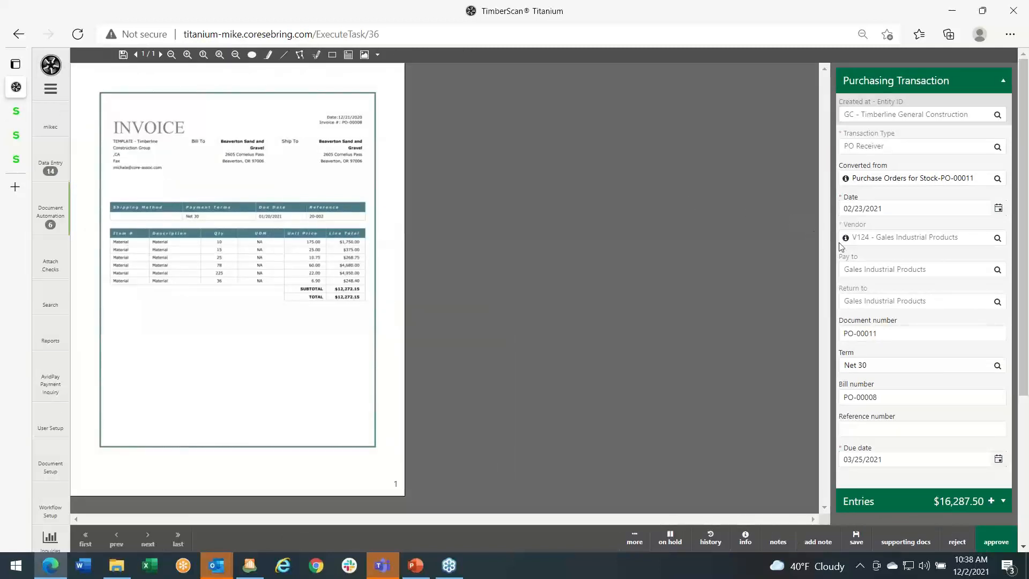
- Reduce the browser window from full size and examine how the invoice image and form fit the narrower layout
left_click(983, 12)
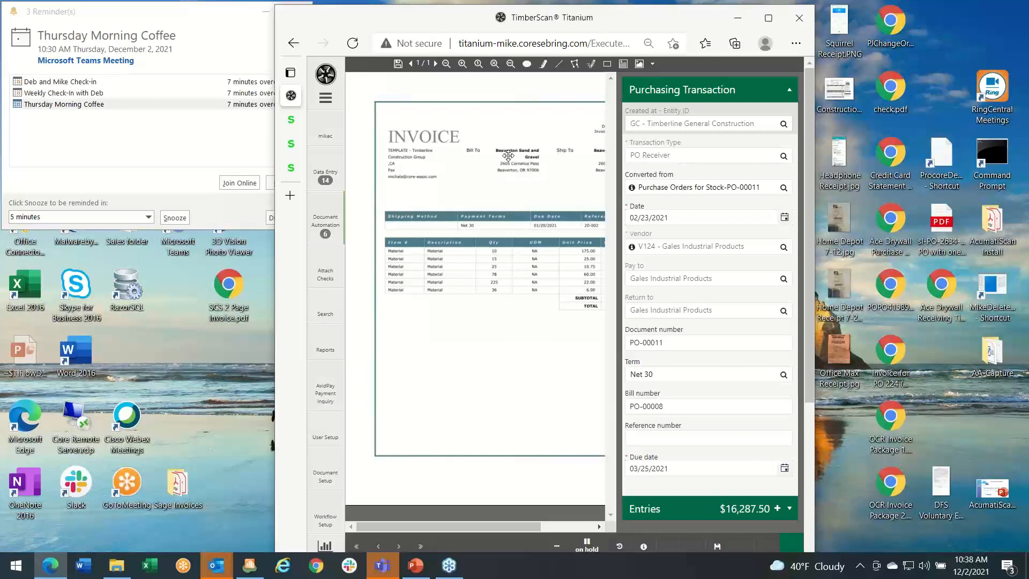
scroll(508, 152, "down", 4)
scroll(508, 158, "up", 4)
scroll(508, 164, "down", 4)
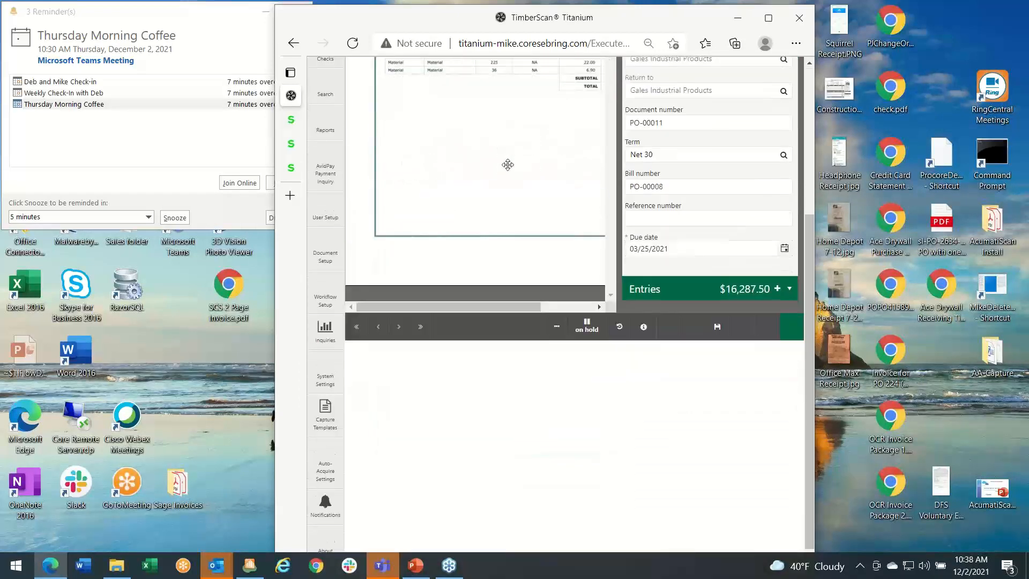
scroll(508, 163, "up", 4)
scroll(508, 163, "down", 1)
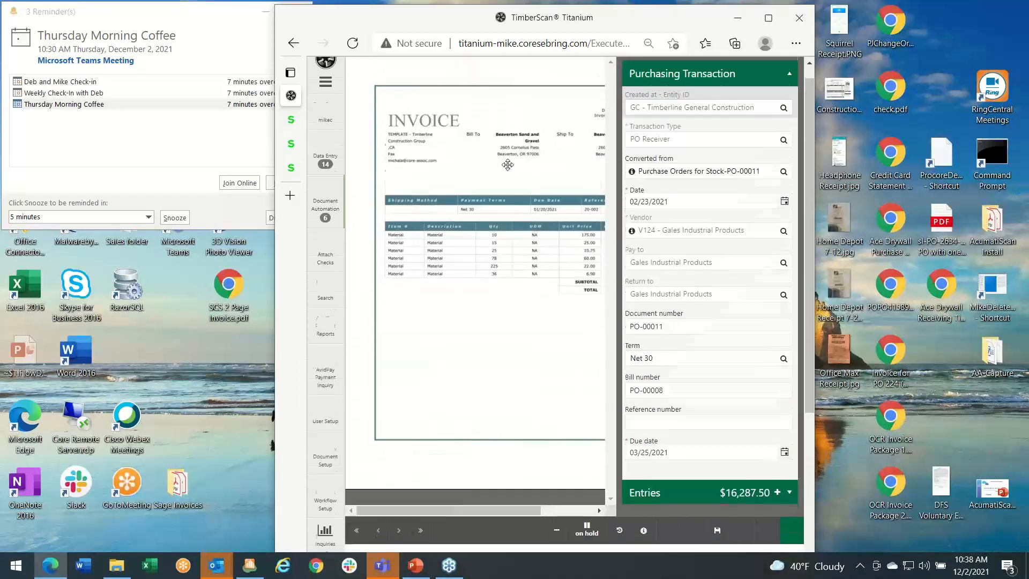
scroll(507, 164, "up", 1)
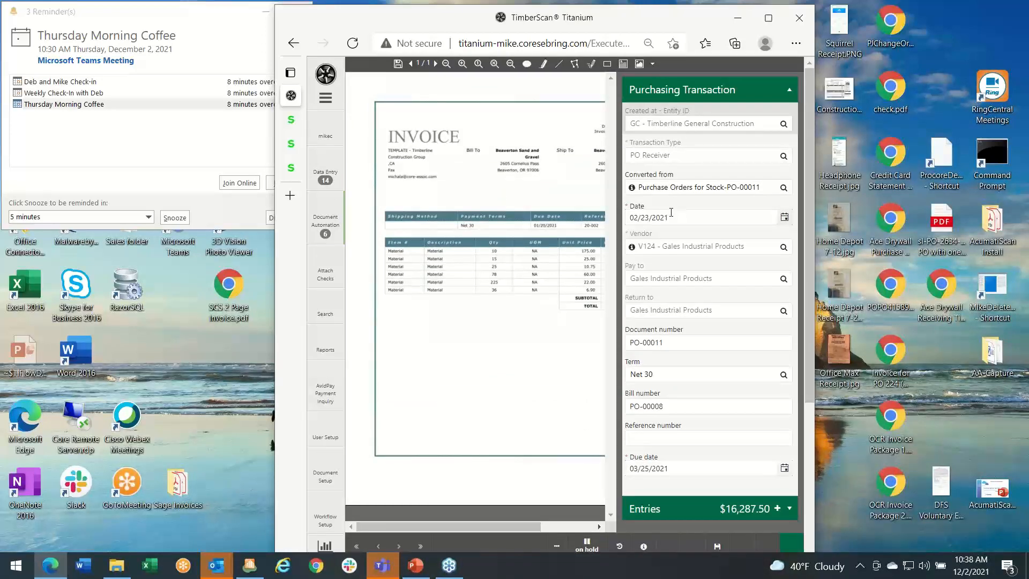
- Add a new entry to the purchasing transaction and assign it to project 20-003, Fullerton Warehouse - San Antonio
left_click(784, 509)
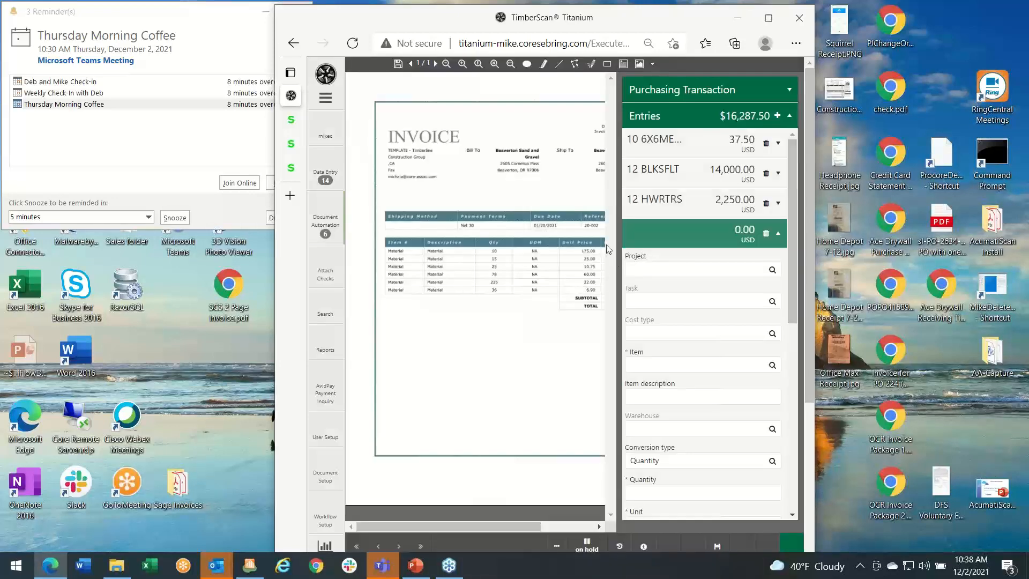
left_click(639, 268)
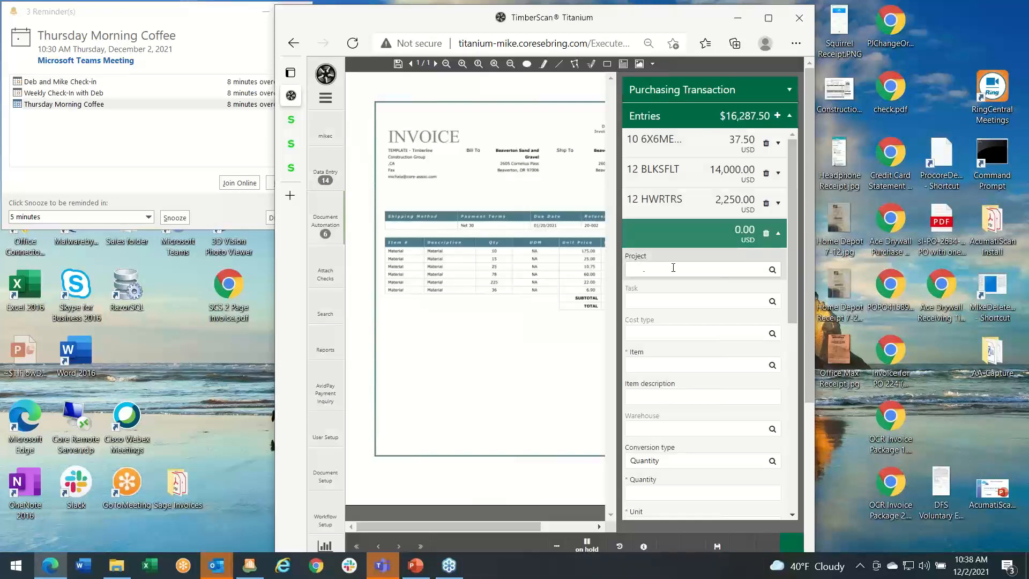
left_click(772, 270)
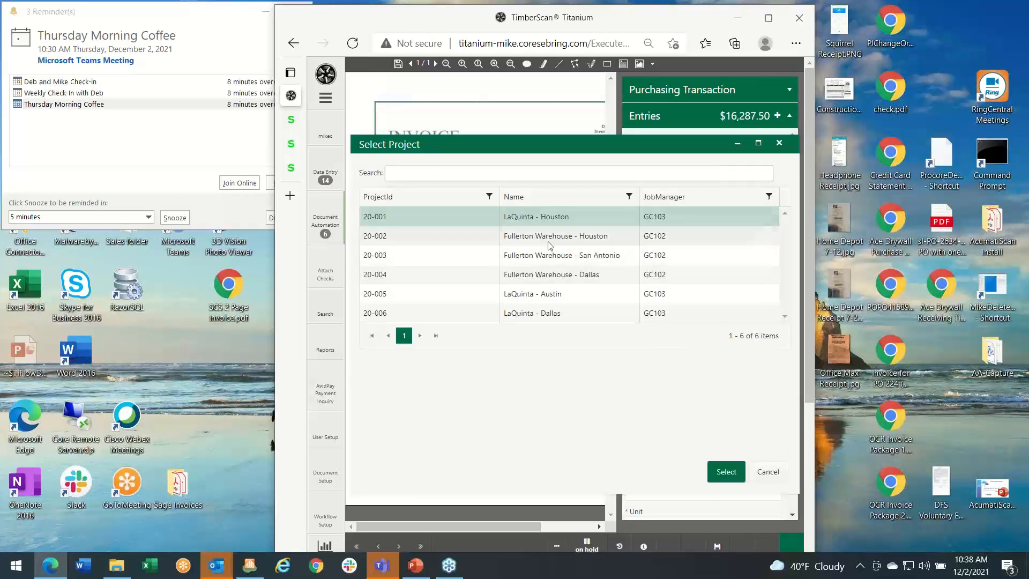
left_click(449, 257)
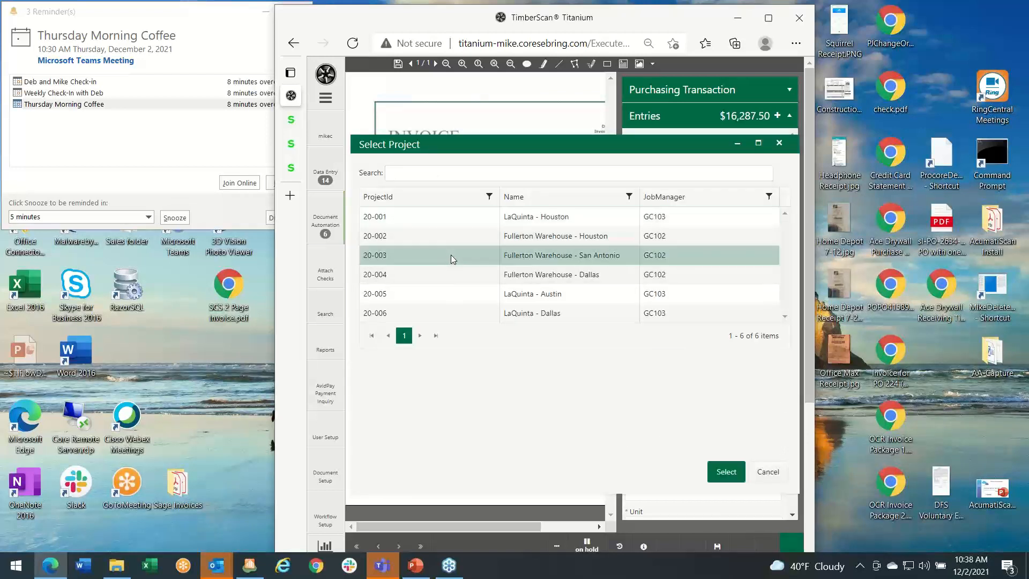
double_click(452, 255)
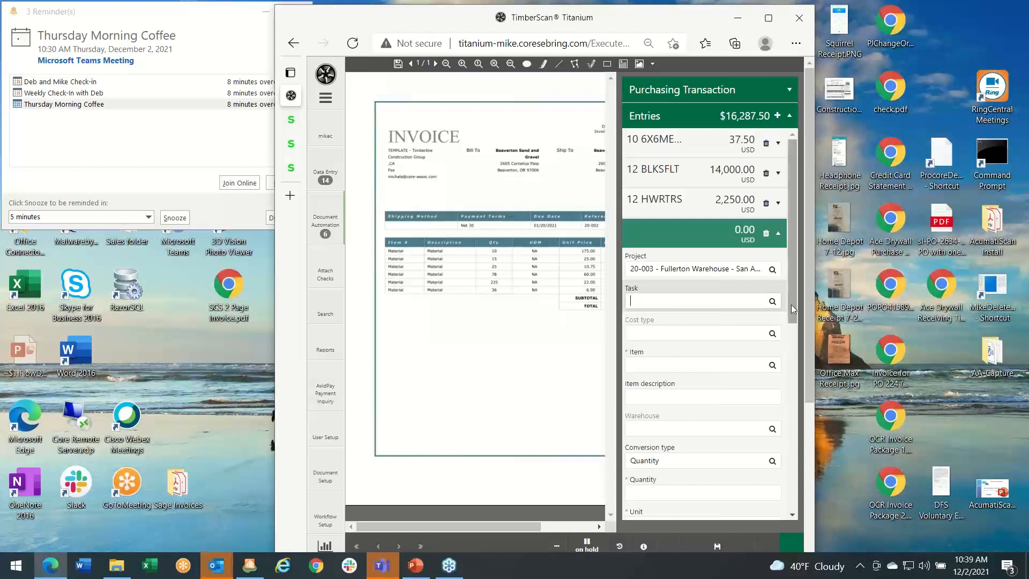
- Maximize the browser window, switch the purchasing transaction back to grid view, expand the navigation sidebar, and select the first transaction line
left_click_drag(814, 309, 910, 326)
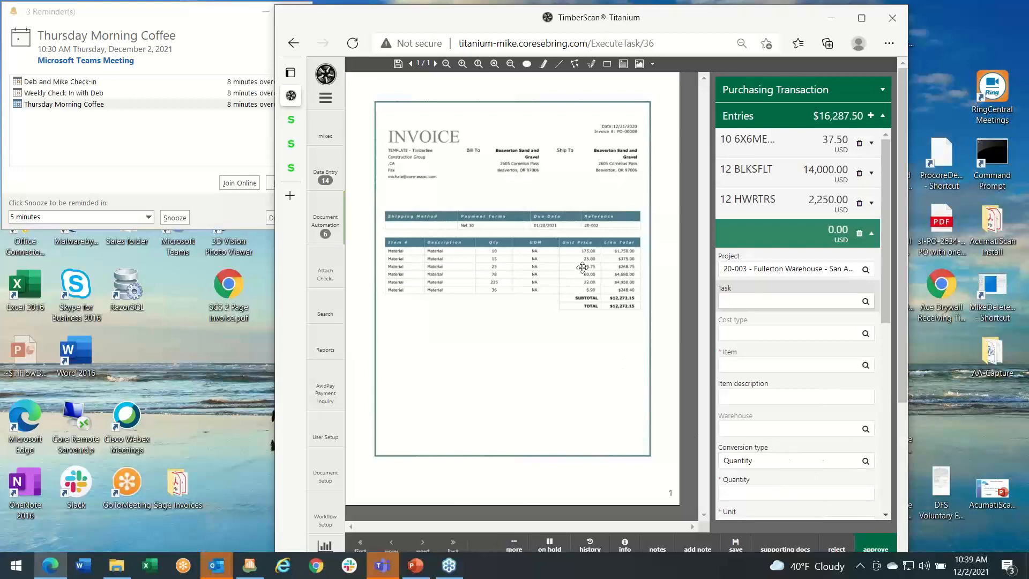
left_click(861, 18)
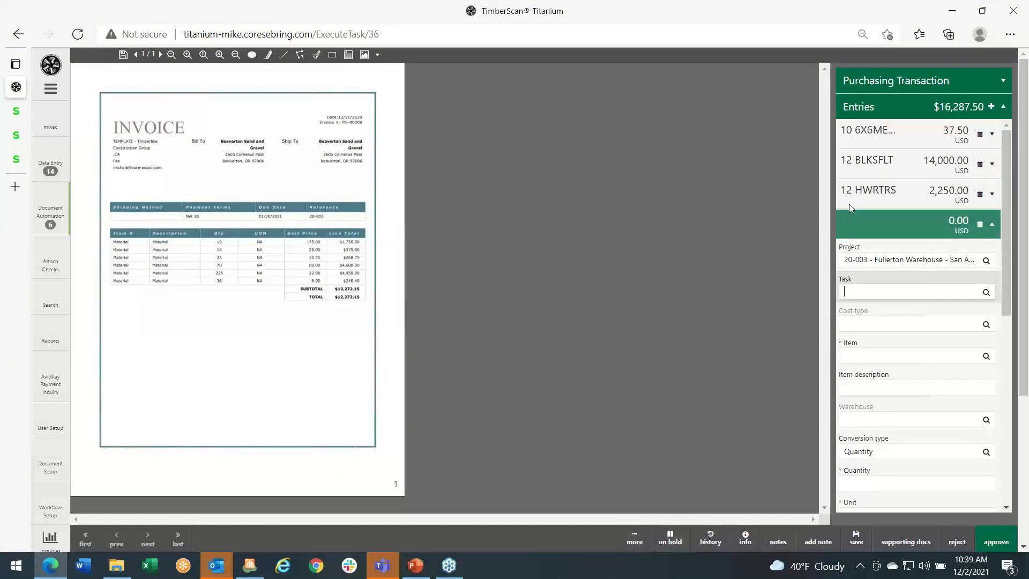
left_click(634, 538)
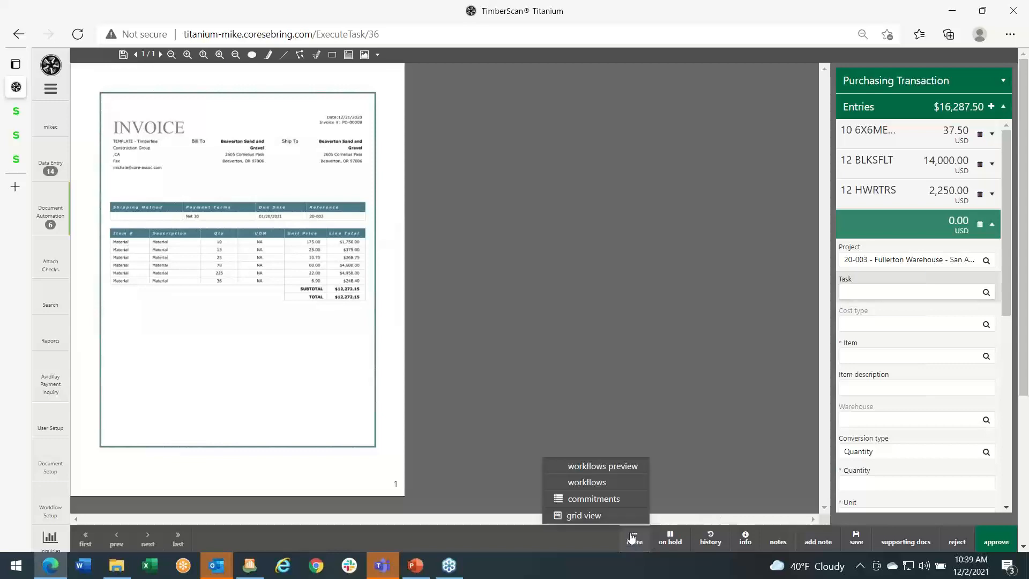
left_click(589, 515)
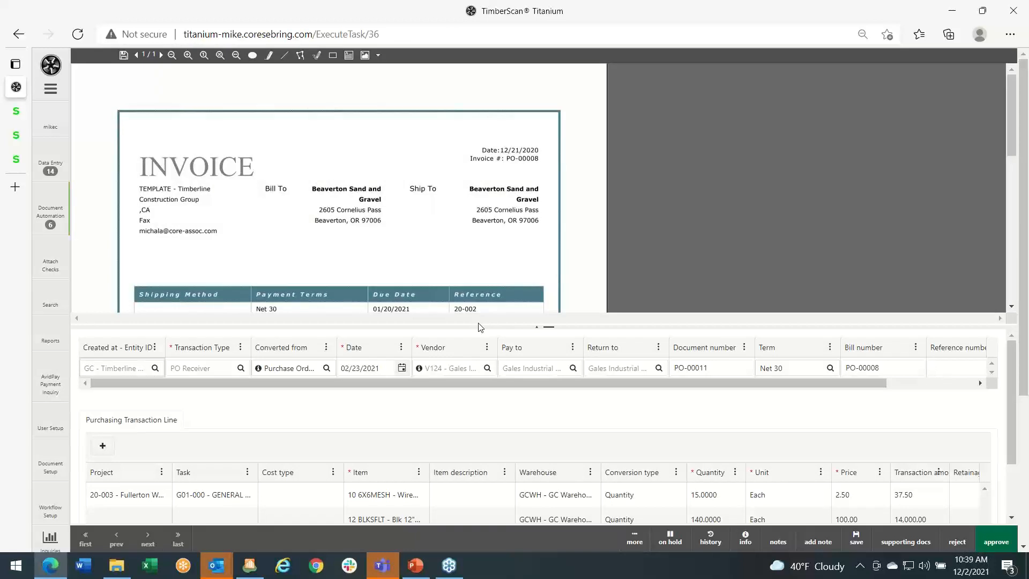
left_click(50, 90)
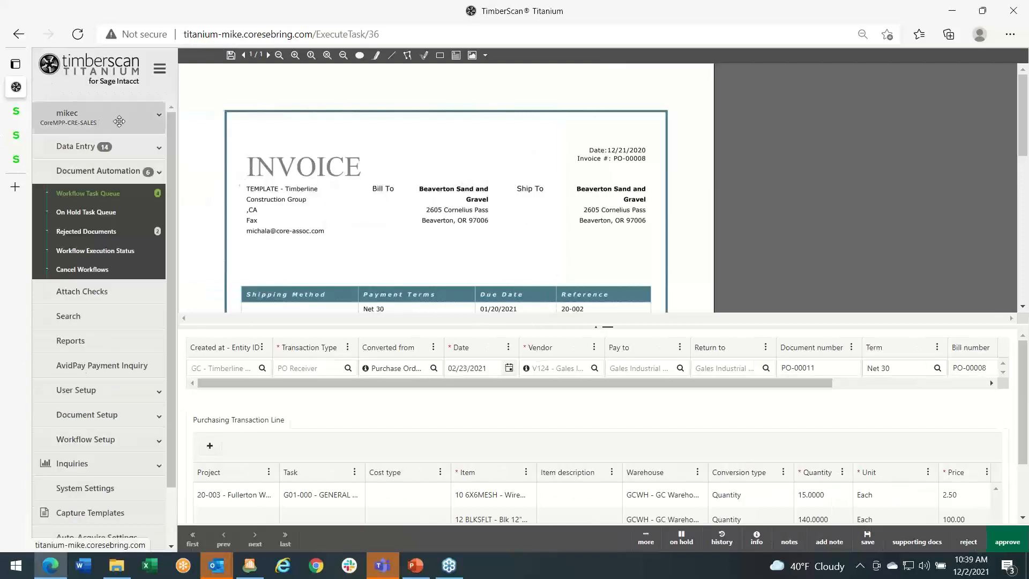
left_click(406, 494)
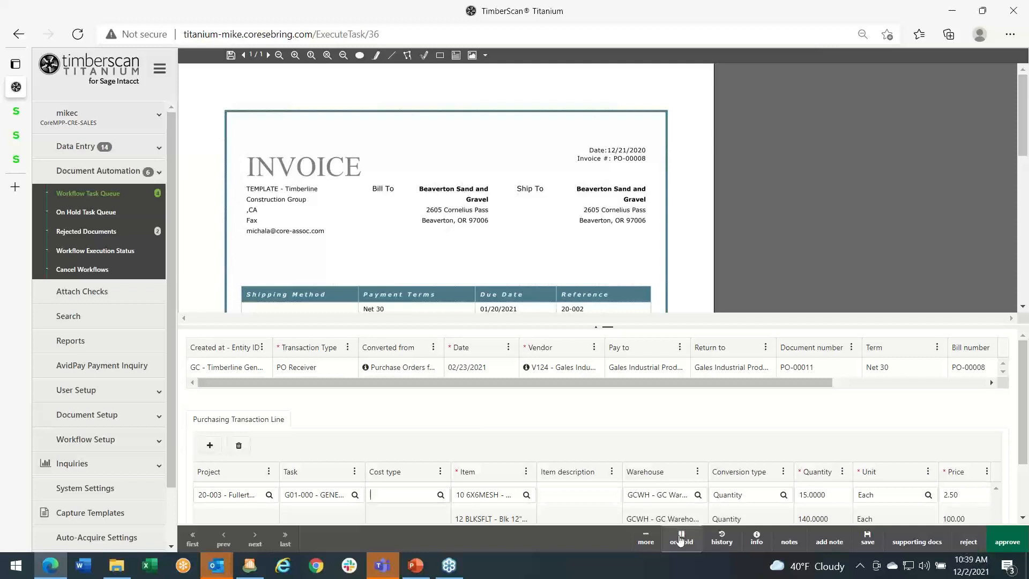
- Examine the rejection options and available reject-to destinations for the transaction, and cancel without rejecting
left_click(968, 542)
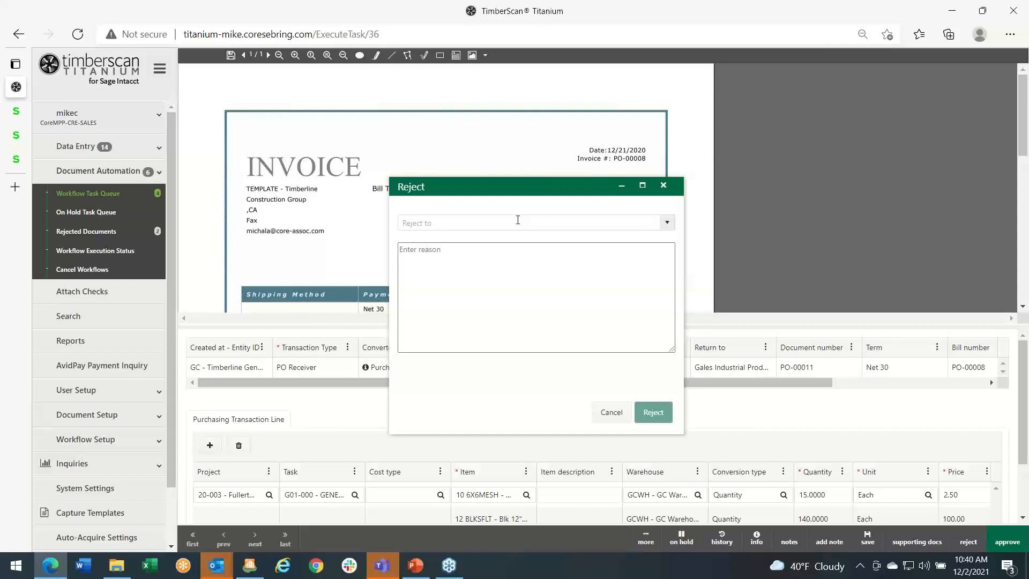
left_click(668, 227)
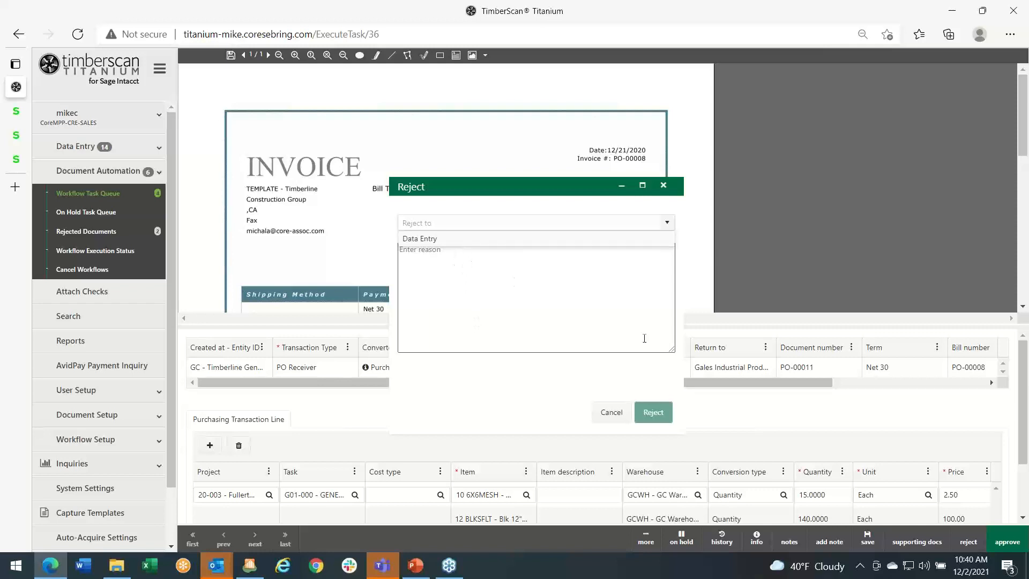
left_click(610, 413)
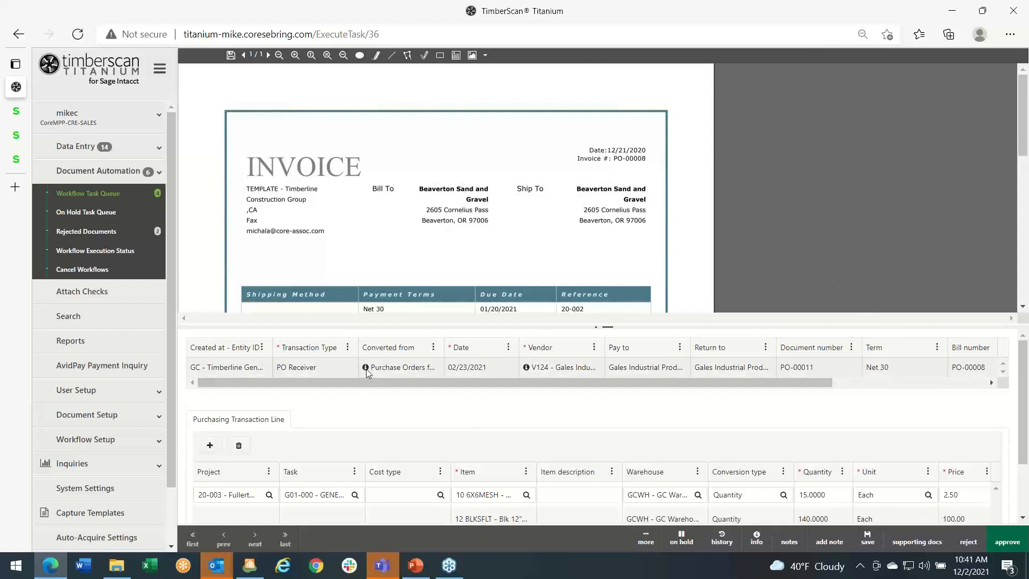
- Check the source document and vendor information details in the purchasing transaction header
mouse_move(367, 370)
left_click(367, 370)
left_click(367, 370)
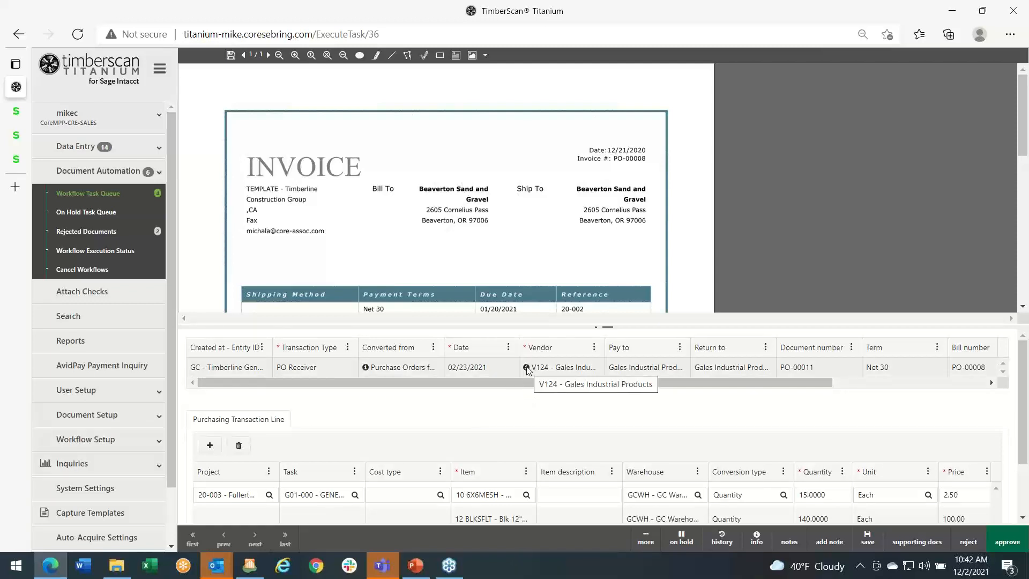
mouse_move(527, 369)
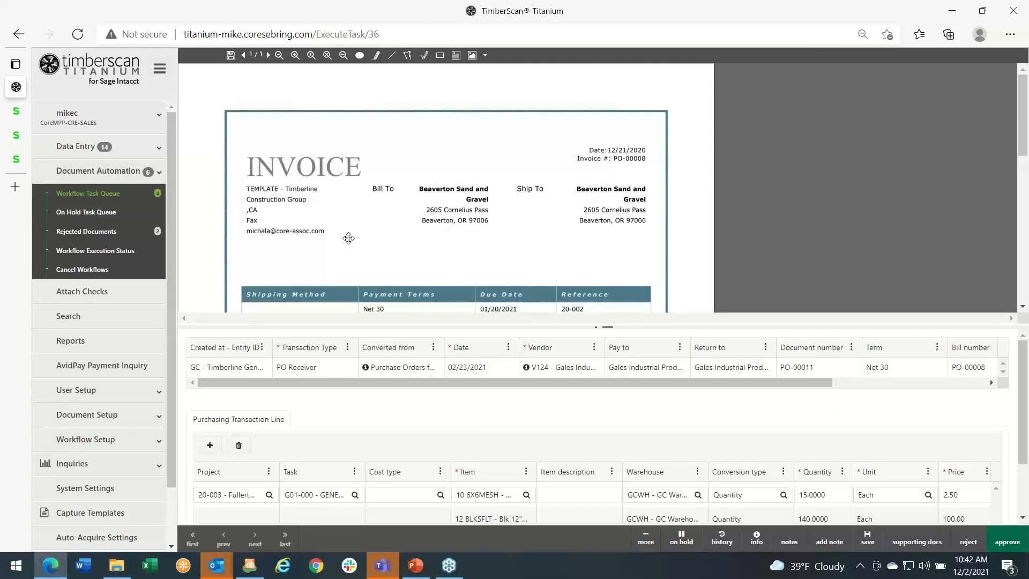
- Switch to the A-1 Electric Company bill in Sage Intacct, open its Titanium attachment, and review the invoice document
left_click(16, 161)
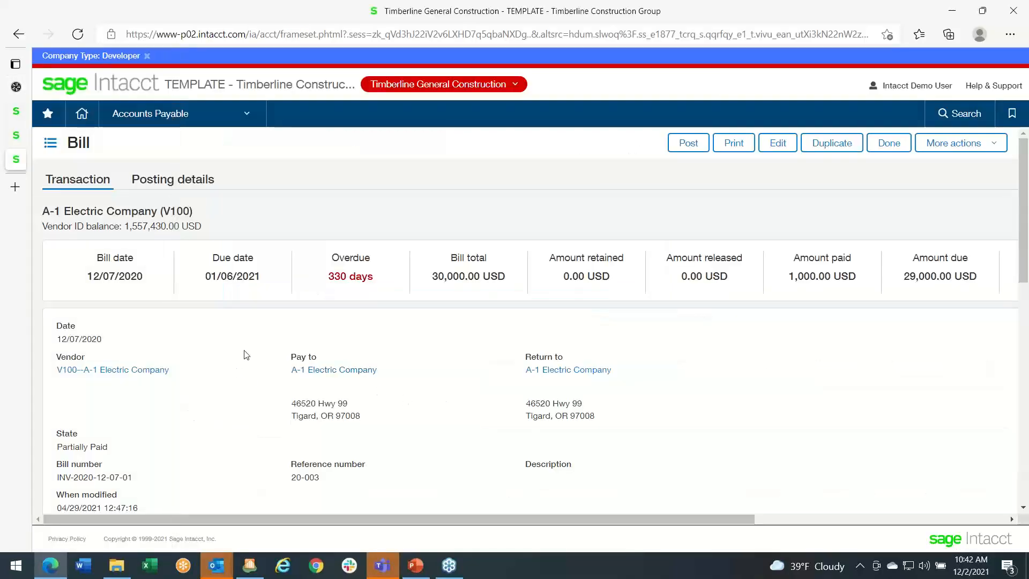
scroll(245, 357, "down", 3)
scroll(245, 357, "down", 5)
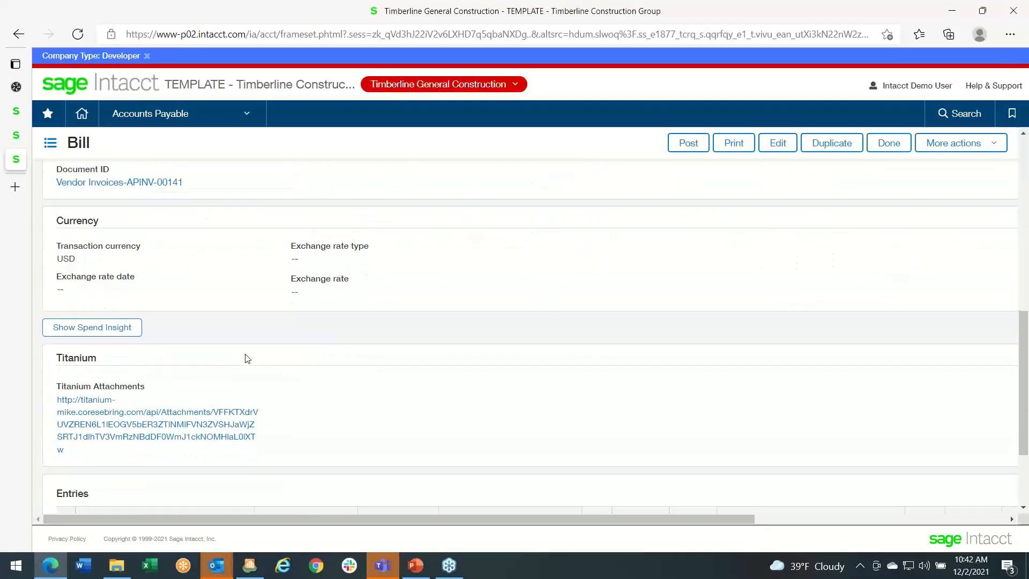
left_click(182, 426)
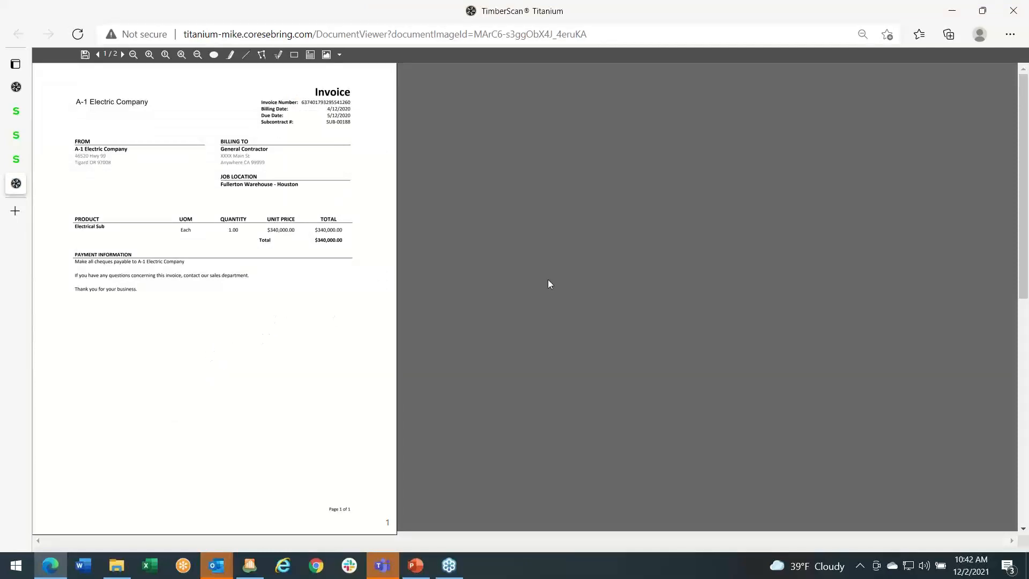
scroll(557, 278, "down", 5)
scroll(557, 278, "up", 5)
- Return to the TimberScan Titanium task, open the Attach Checks page, and dismiss the chat notification
mouse_move(16, 161)
mouse_move(16, 87)
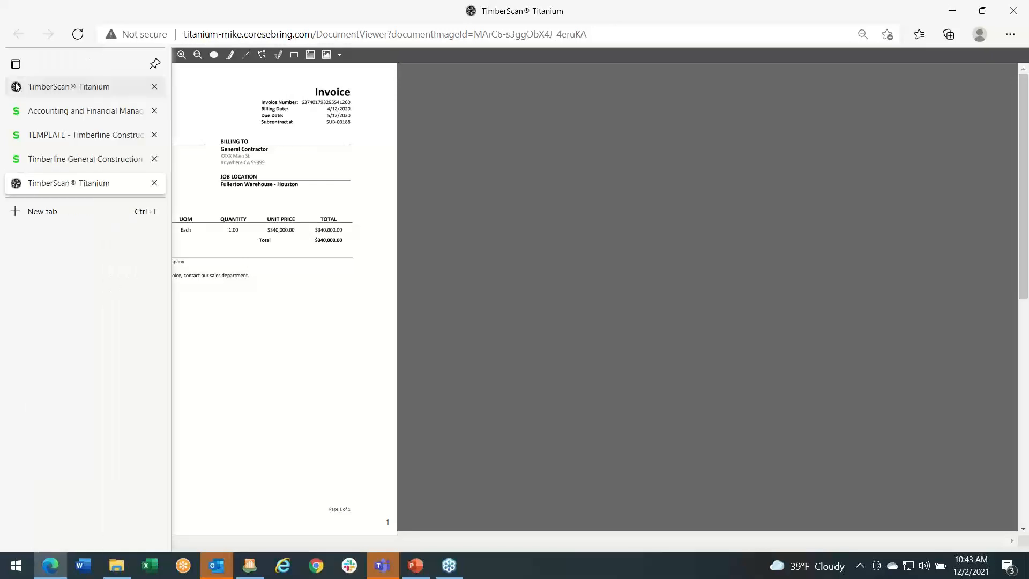
left_click(46, 159)
left_click(38, 89)
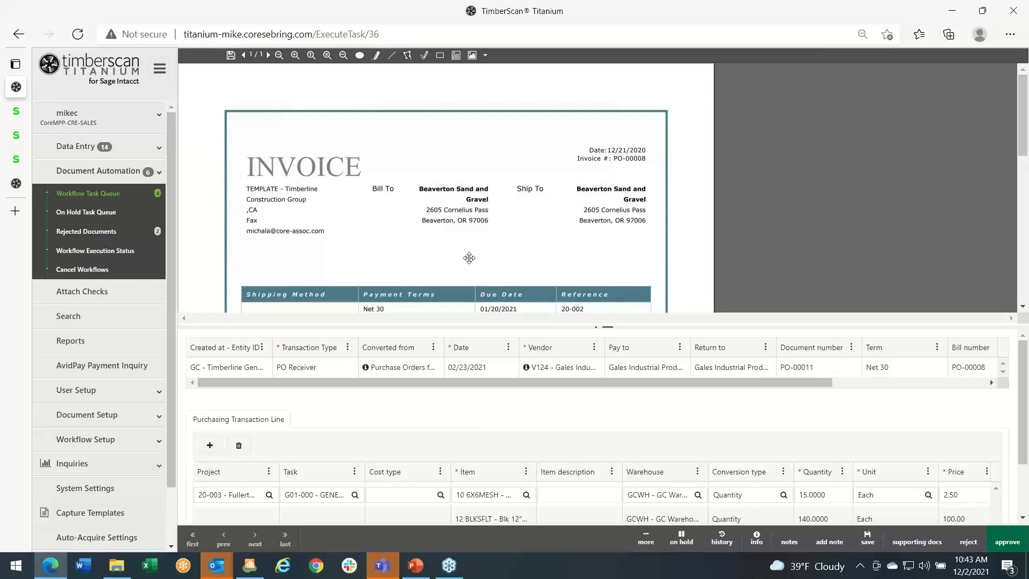
left_click(105, 297)
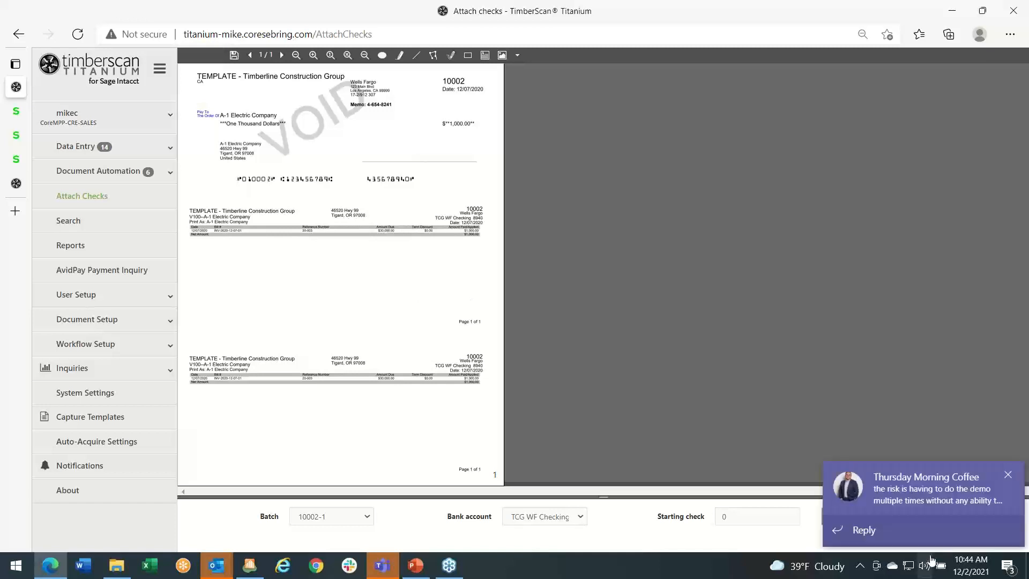
left_click(1008, 475)
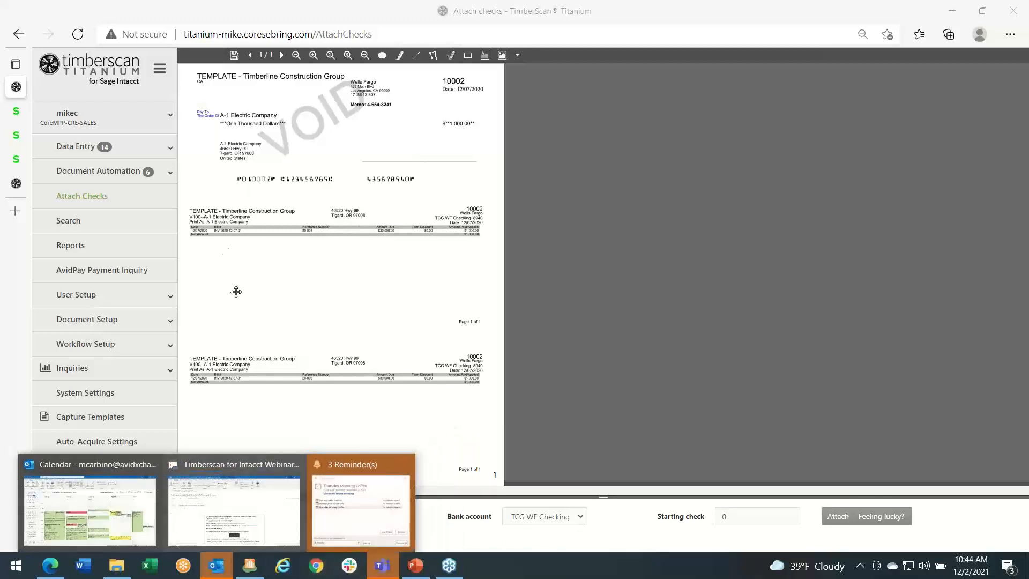
- Switch to the open A-1 Electric Company document and review its invoice page and attached check page
mouse_move(22, 183)
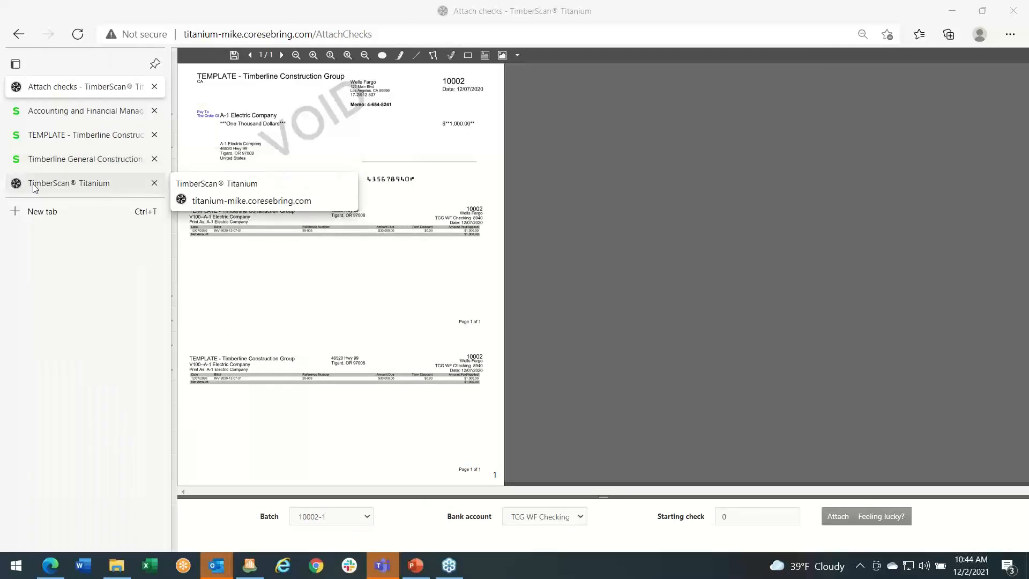
left_click(34, 184)
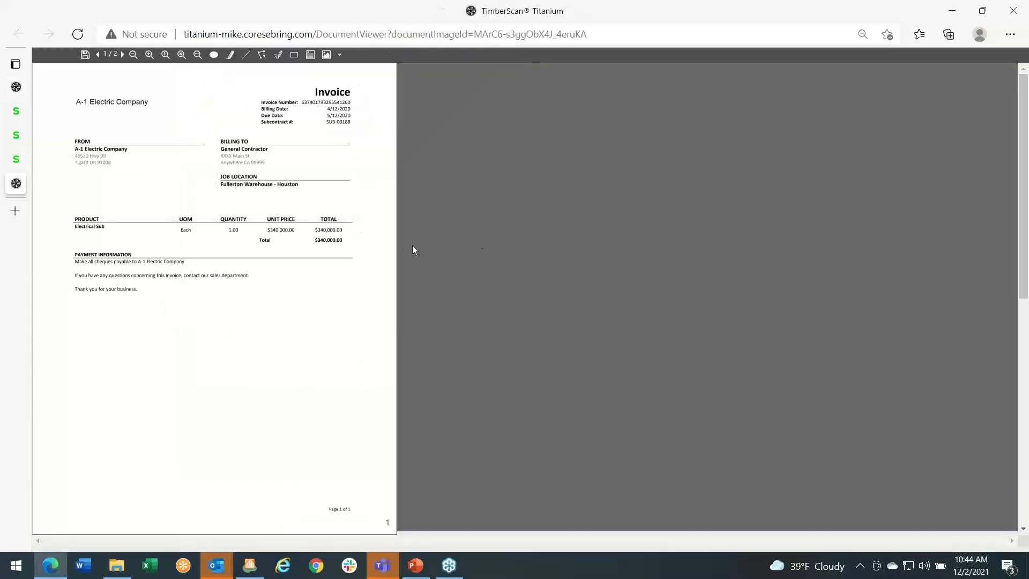
scroll(475, 237, "down", 10)
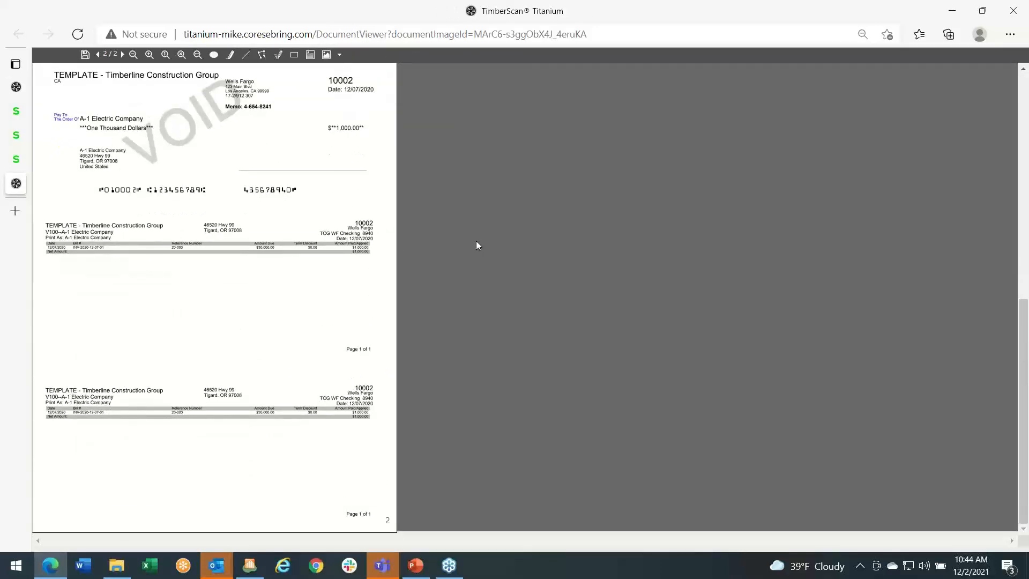
scroll(476, 241, "up", 10)
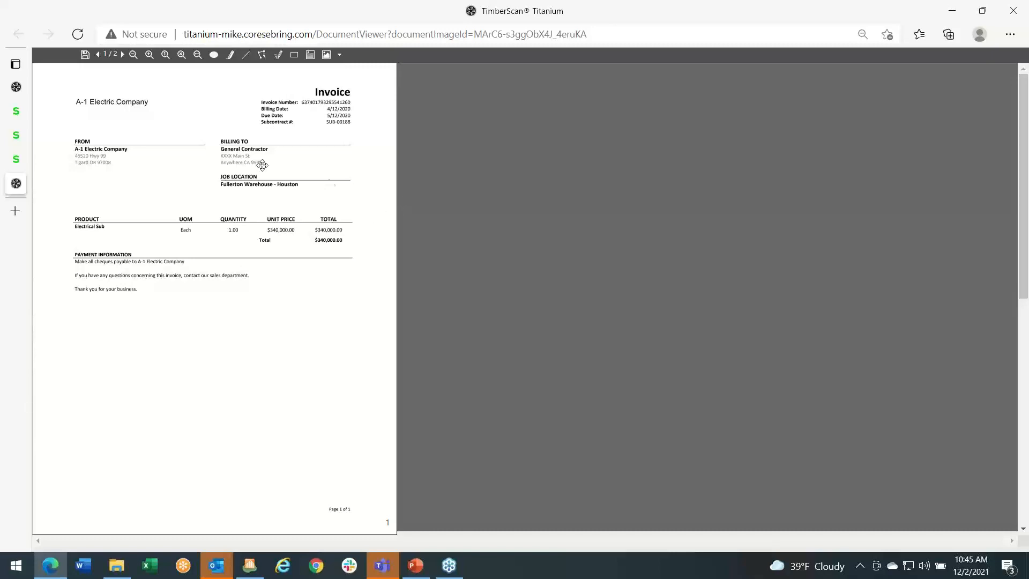
- Return to the Attach Checks page, open the Invoice Inquiry, and dismiss the chat notification
mouse_move(17, 115)
mouse_move(21, 95)
left_click(19, 89)
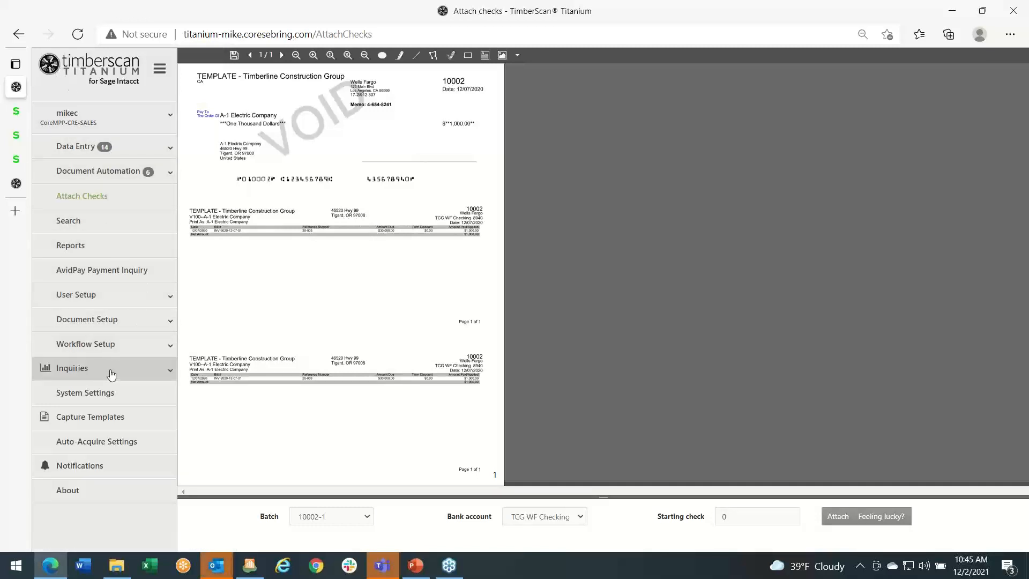
left_click(135, 375)
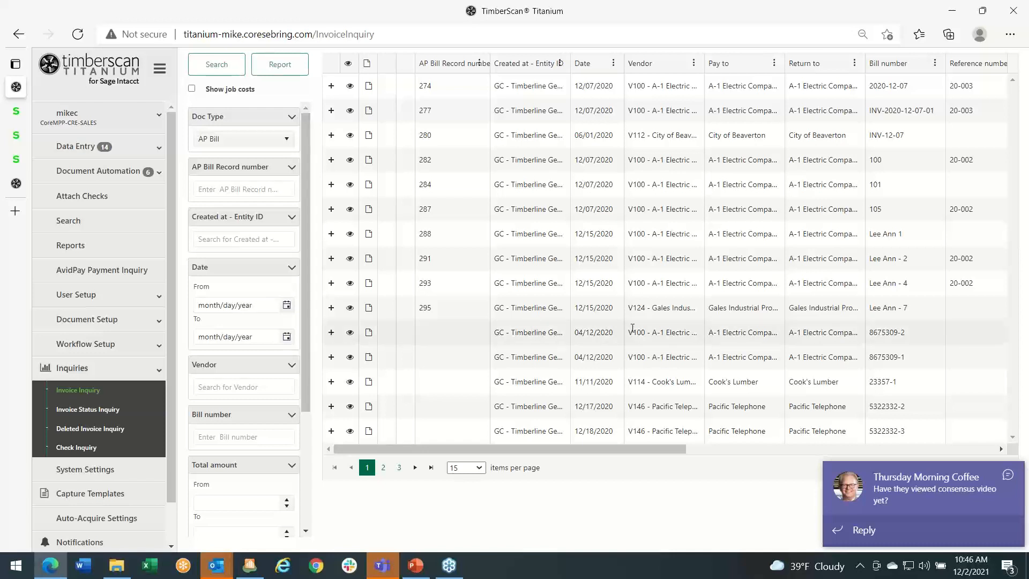
left_click(1009, 478)
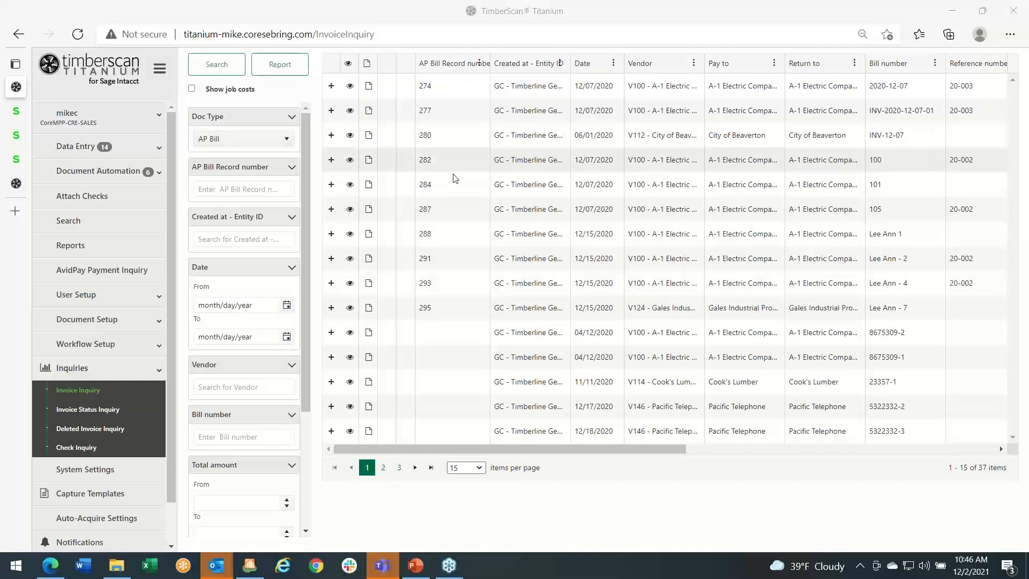
- Turn on job costs in the invoice inquiry results and examine the project, task, cost type and item columns
left_click_drag(488, 448, 479, 475)
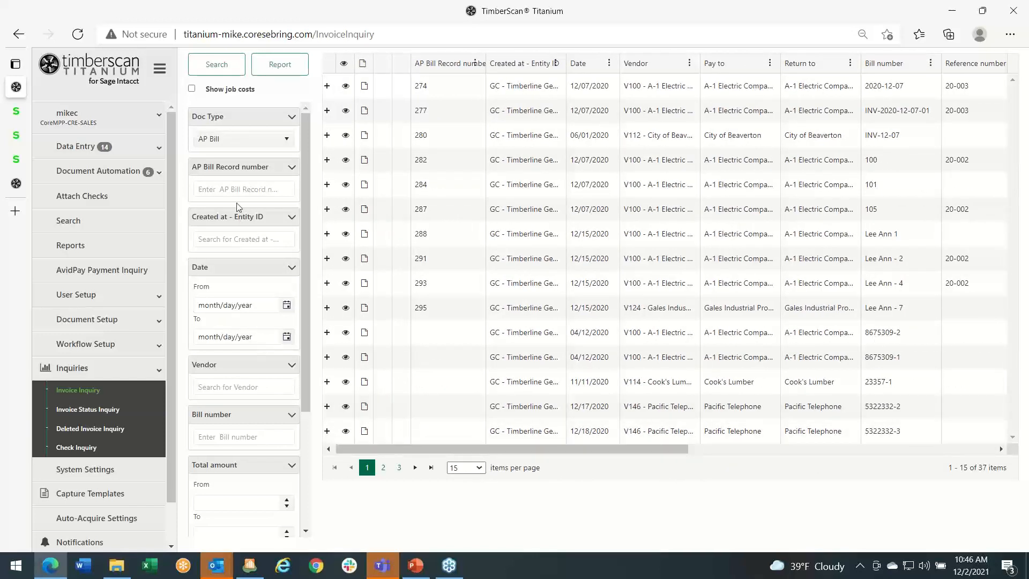
left_click(192, 88)
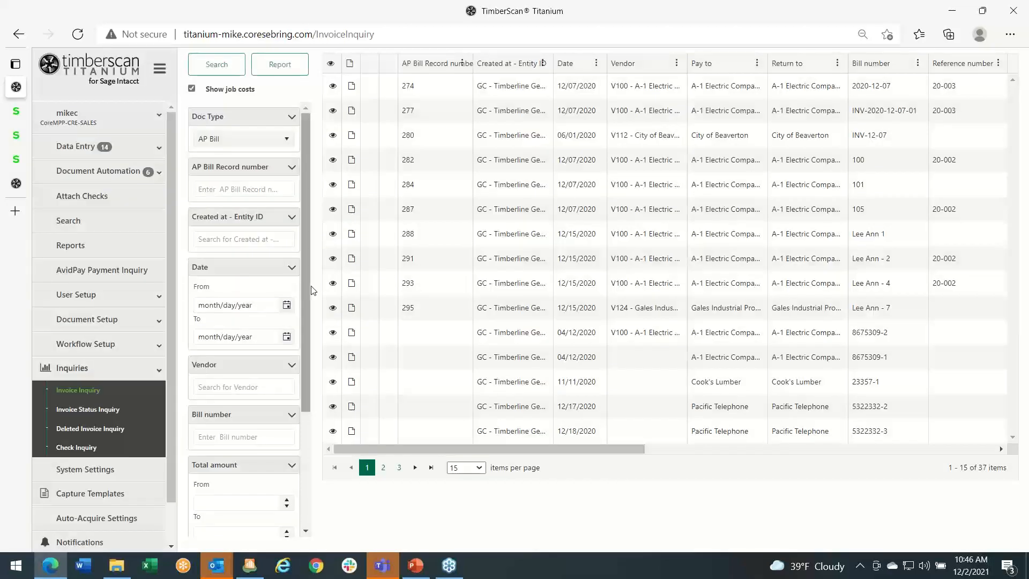
left_click_drag(444, 450, 667, 469)
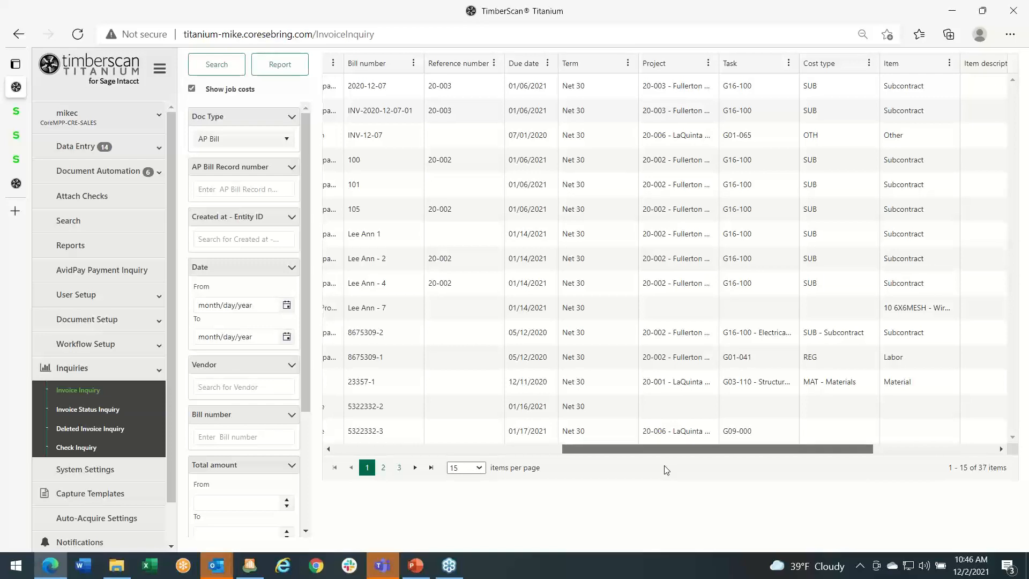
left_click_drag(666, 469, 487, 468)
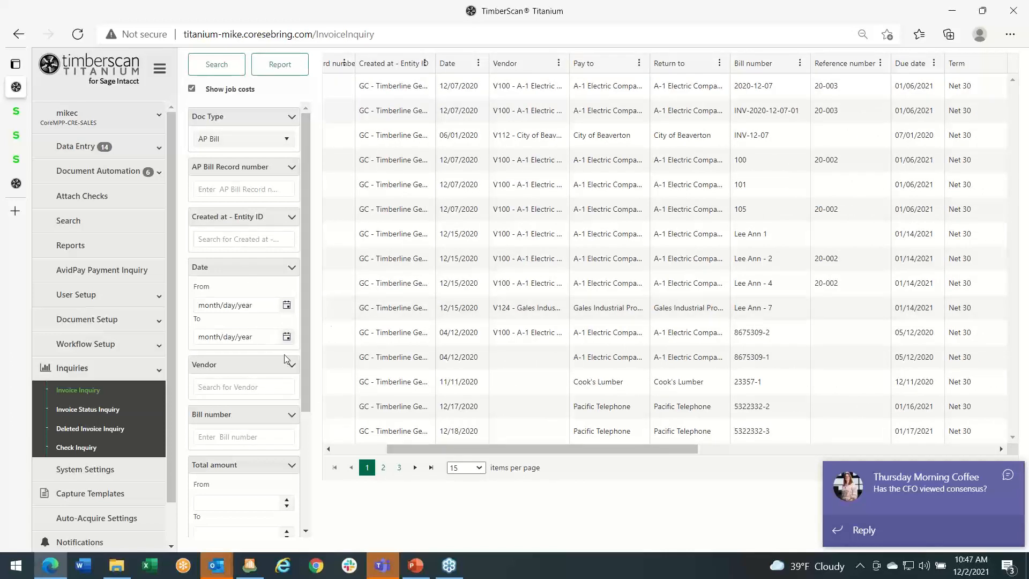
- Filter the invoice inquiry by project 20-003 - Fullerton Warehouse - San Antonio
scroll(285, 354, "down", 1)
scroll(286, 355, "down", 4)
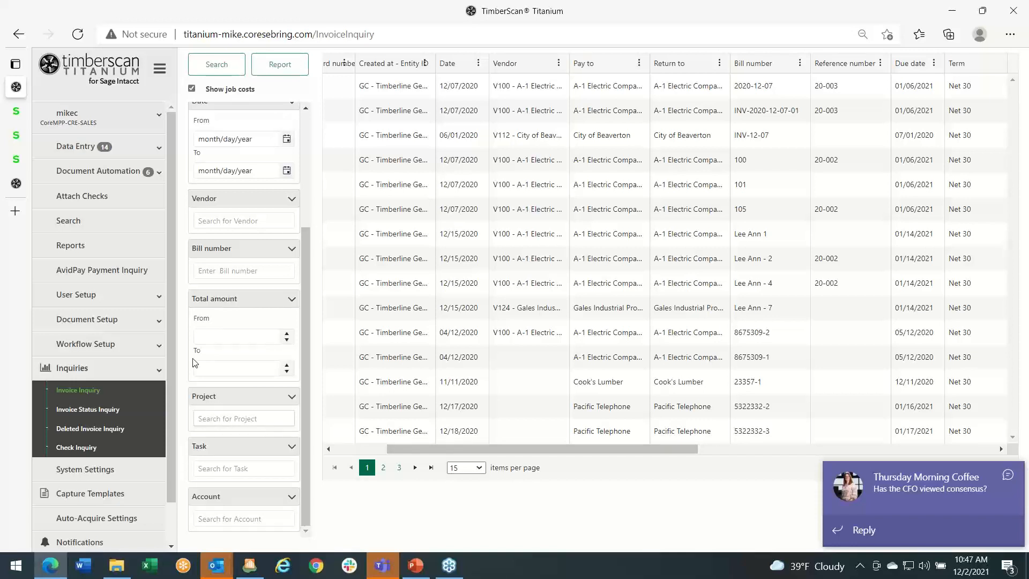
type("20-0")
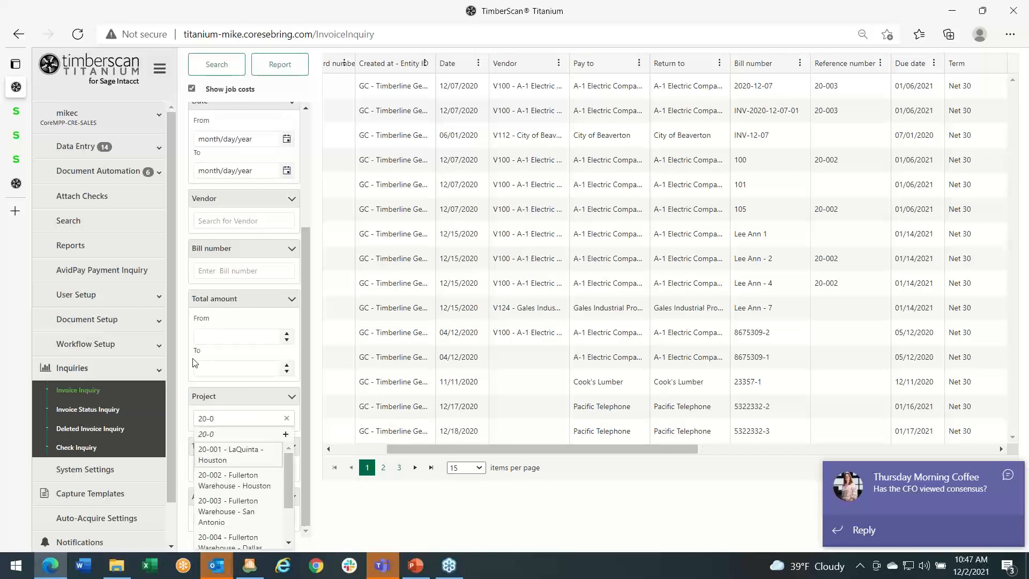
type("03")
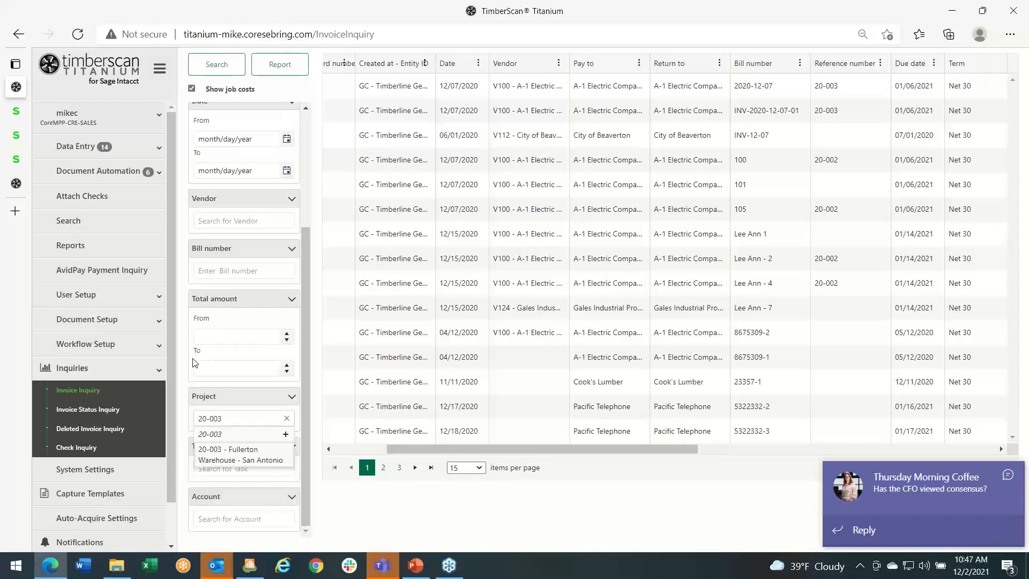
left_click(222, 455)
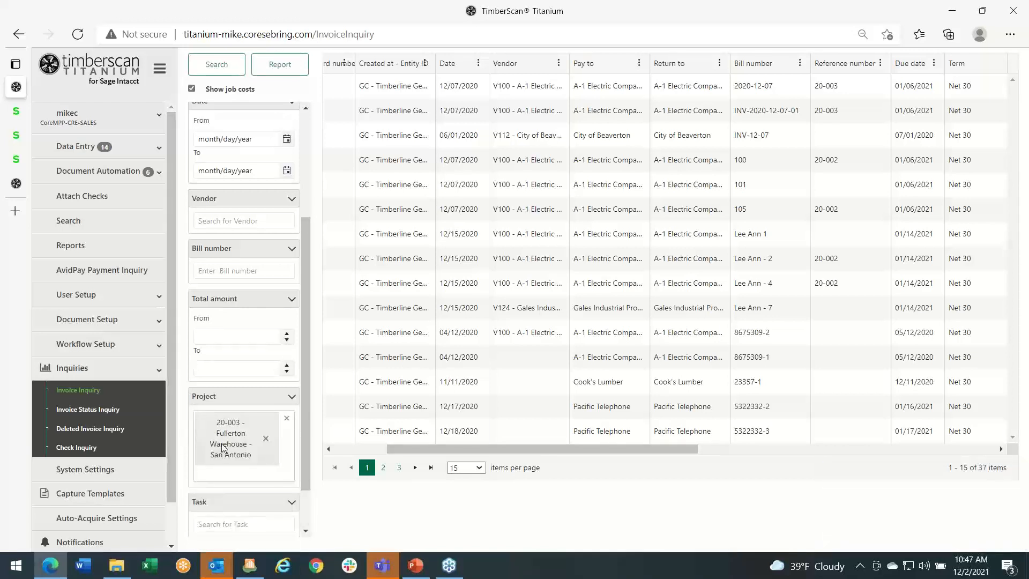
scroll(253, 433, "down", 1)
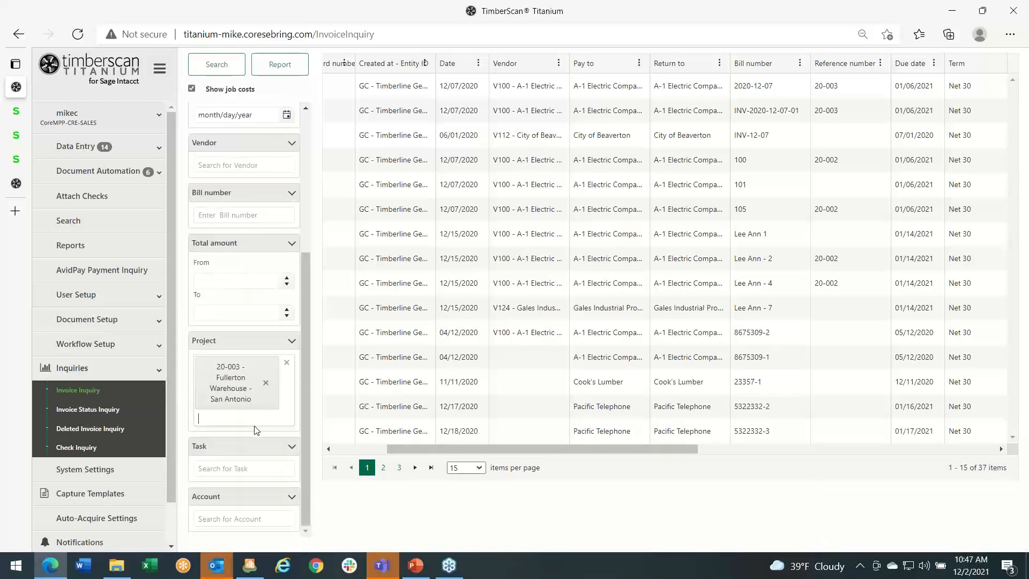
scroll(242, 239, "up", 4)
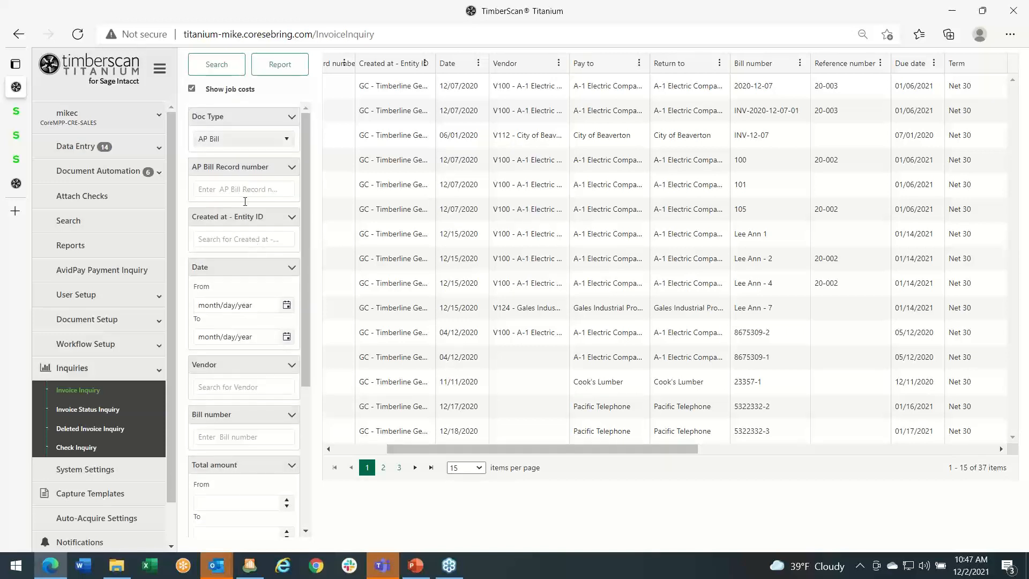
- Set up a PDF report grouped by Cost type with Report and Images Combined in One File, but close it without creating the report
left_click(283, 70)
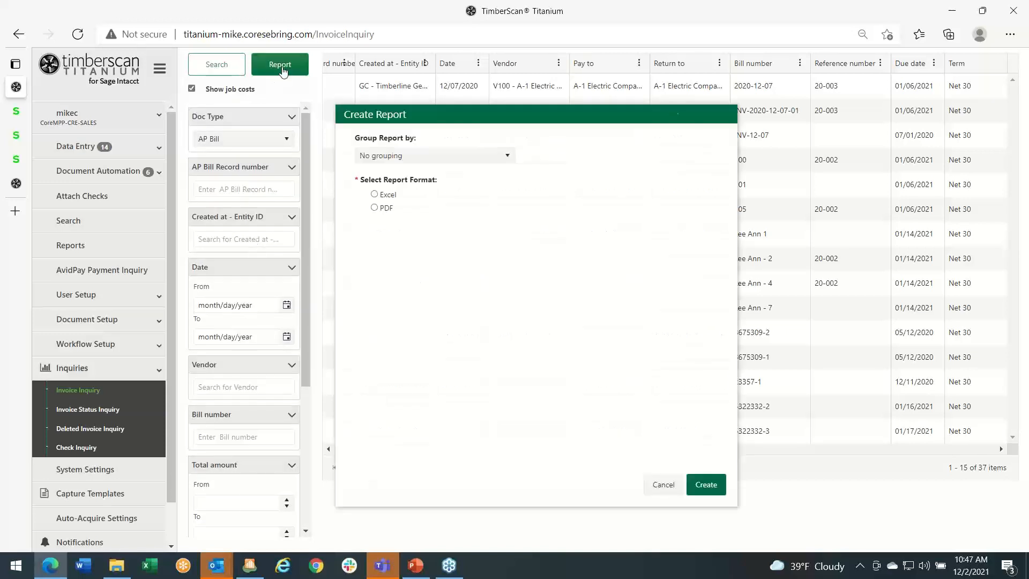
left_click(475, 157)
left_click_drag(510, 201, 512, 252)
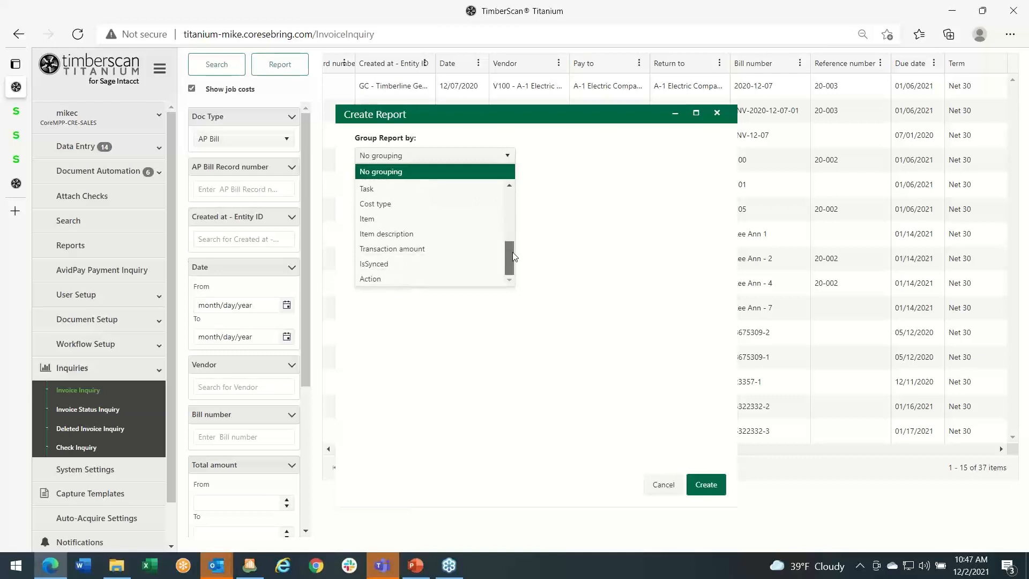
left_click(376, 204)
left_click(376, 208)
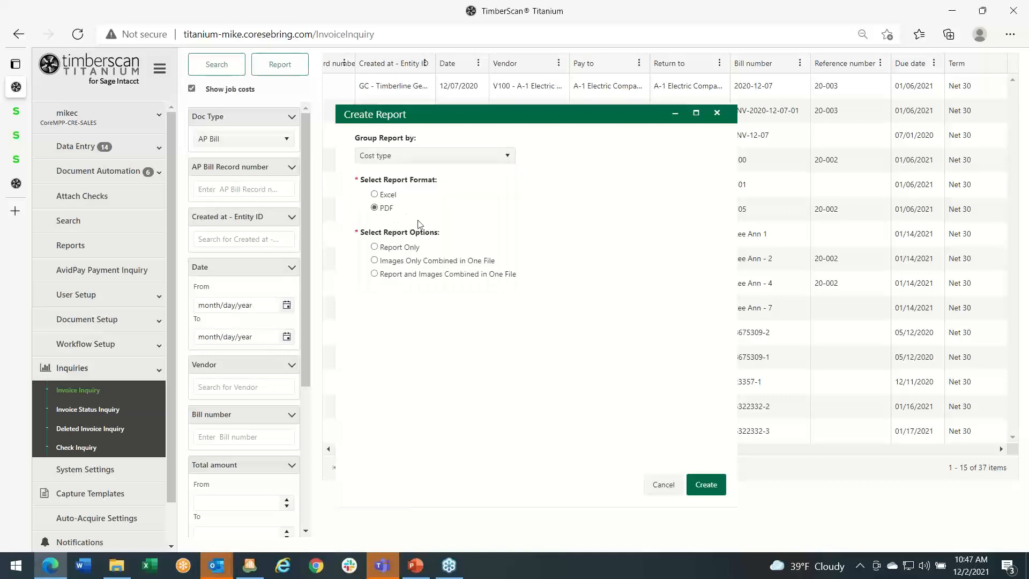
left_click(375, 274)
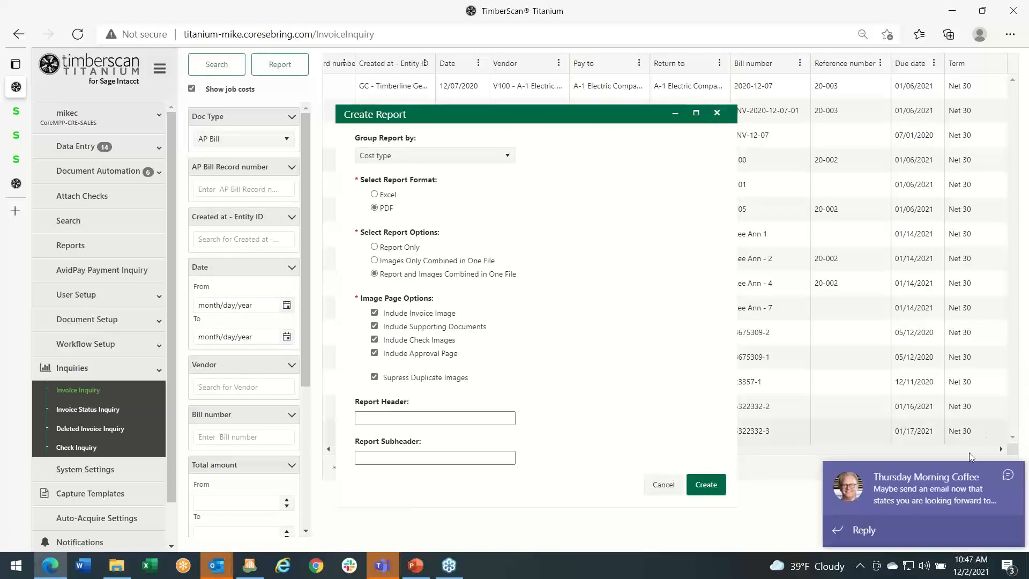
left_click(1008, 476)
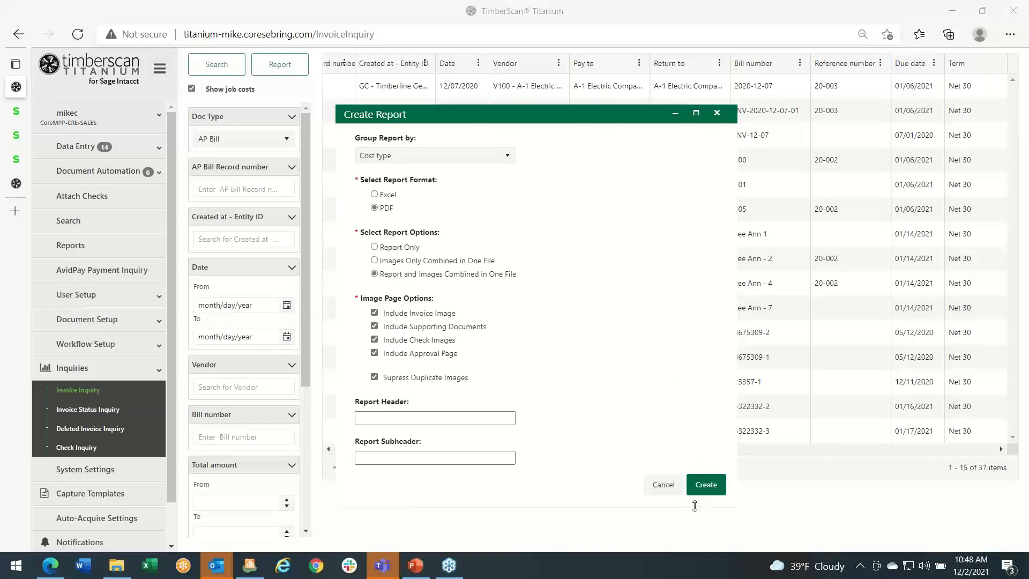
left_click(717, 112)
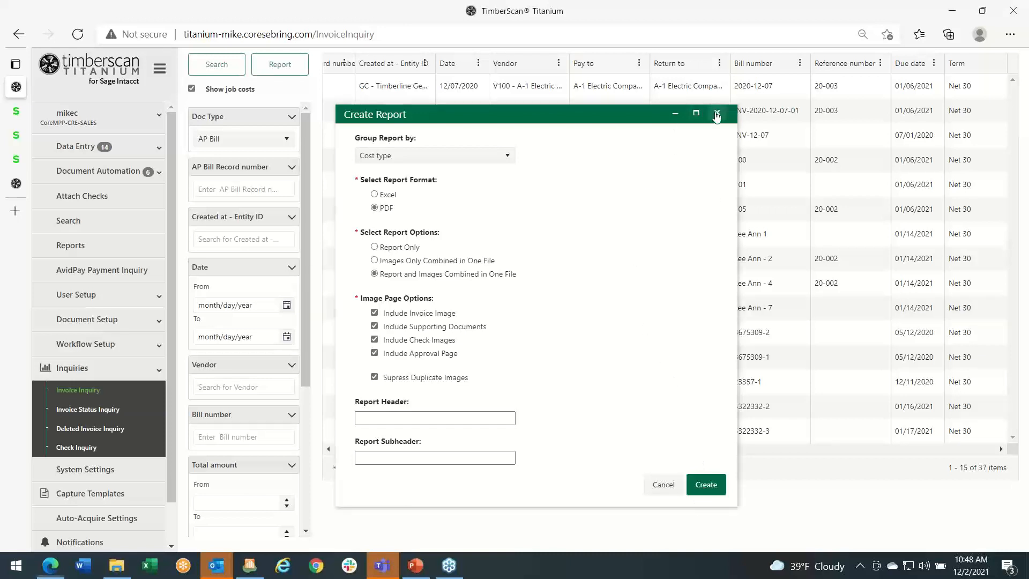
- Switch to the desktop, minimize the meeting reminders window, and open the sample report ME&S (1).pdf
left_click(952, 11)
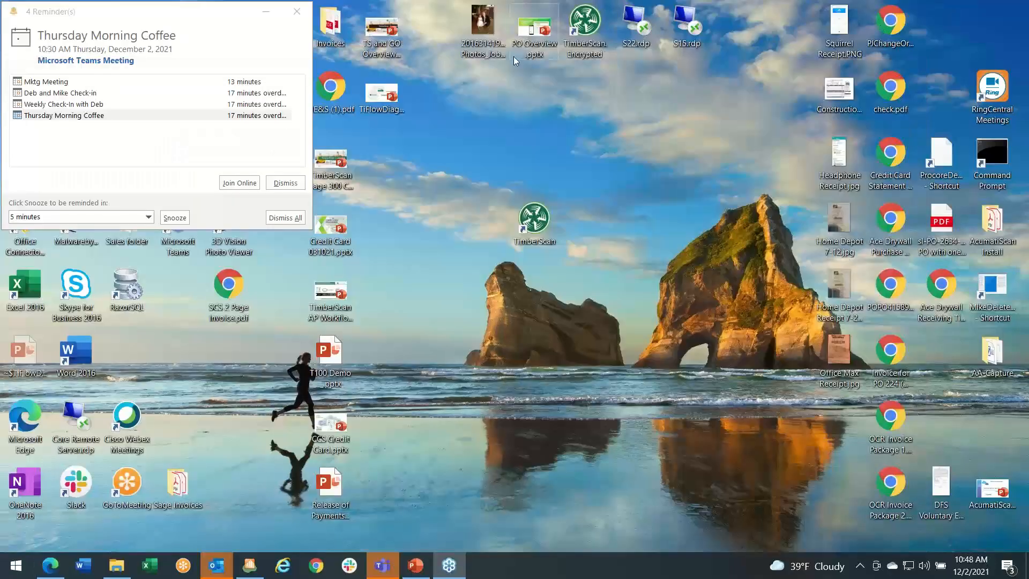
left_click(289, 220)
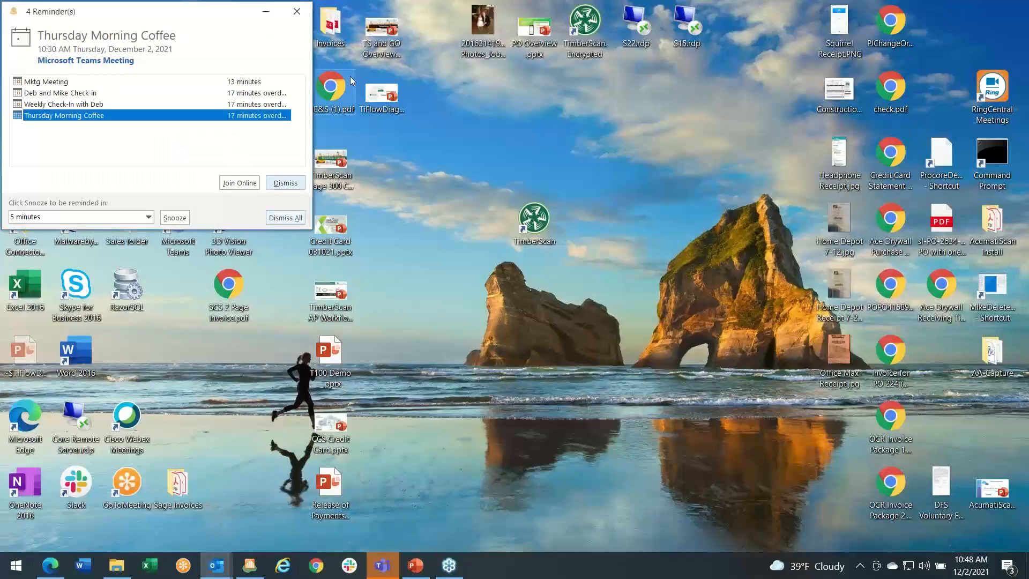
left_click(266, 12)
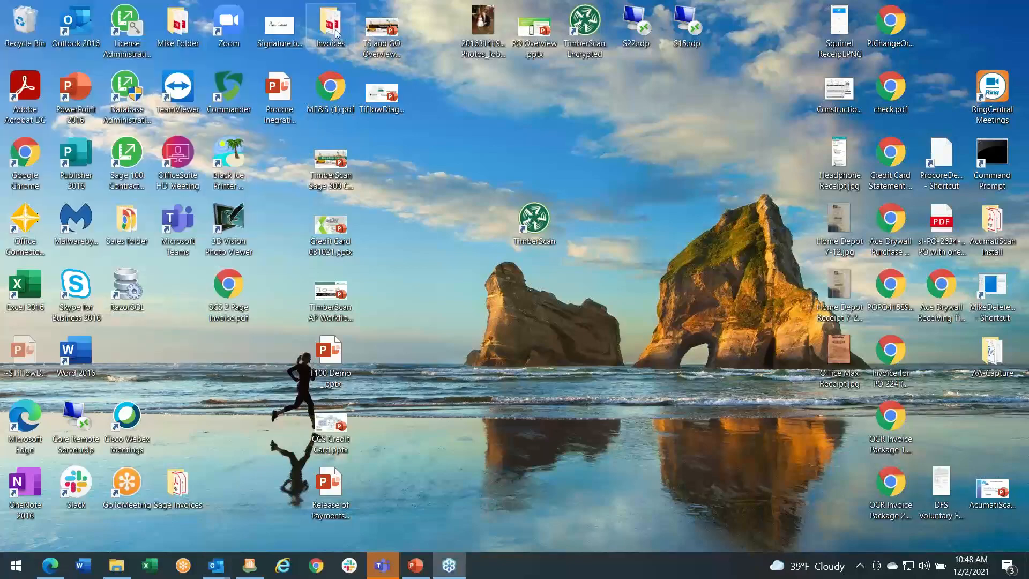
double_click(330, 96)
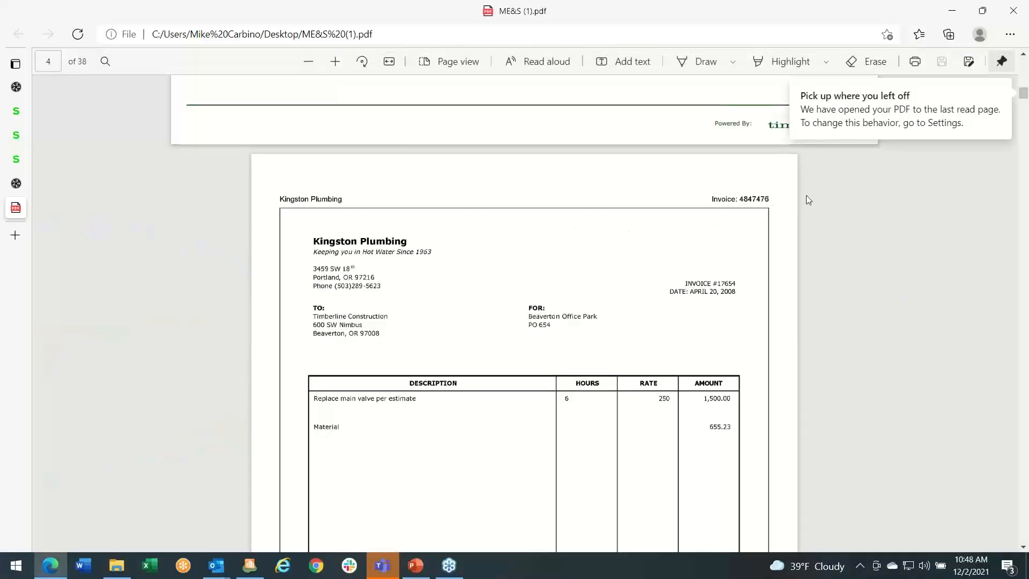
- Review the sample report's cost code listing for Job 03-002 and the invoice images that follow it
scroll(806, 195, "up", 7)
scroll(809, 200, "up", 15)
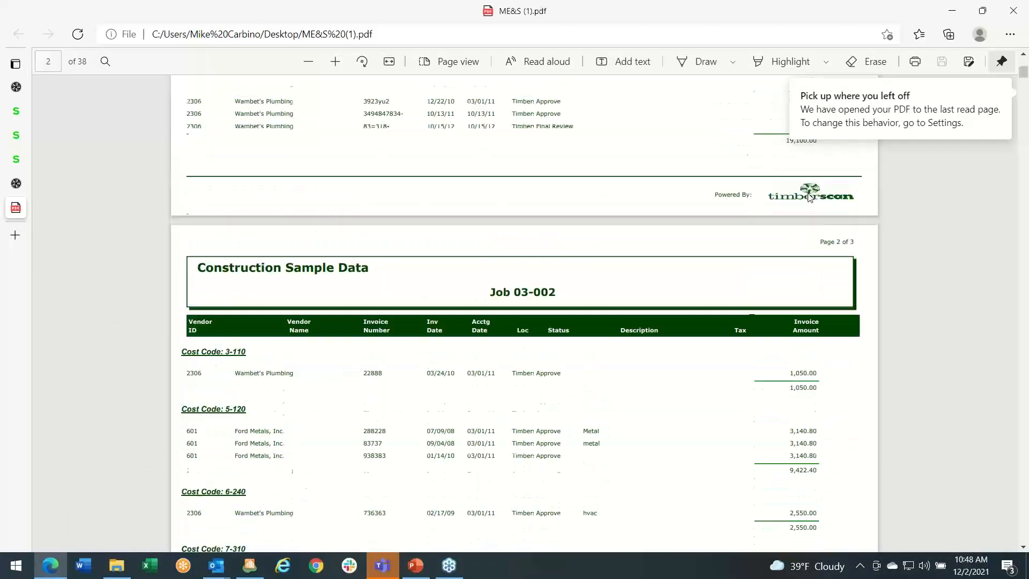
scroll(810, 198, "down", 15)
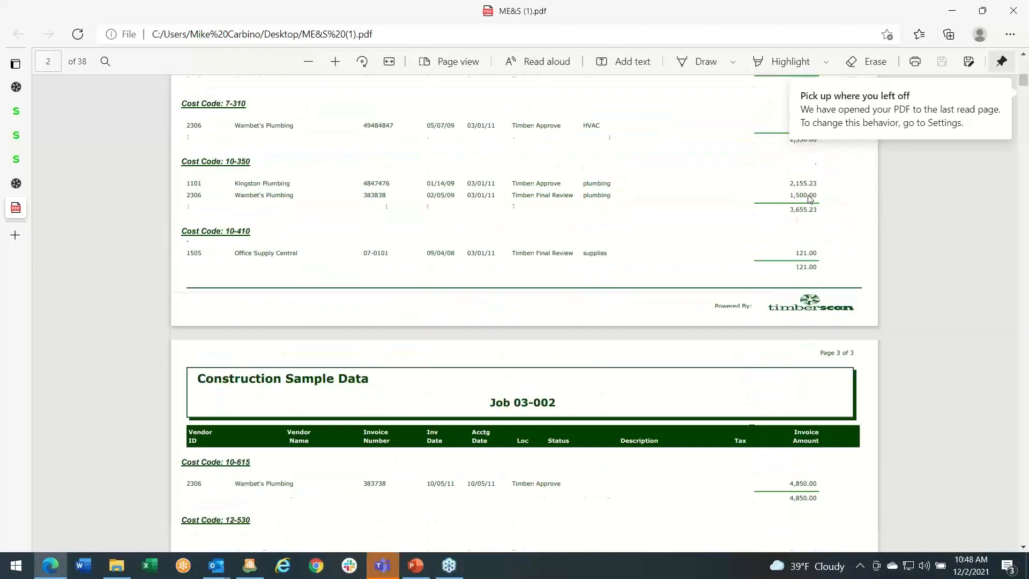
scroll(807, 199, "down", 10)
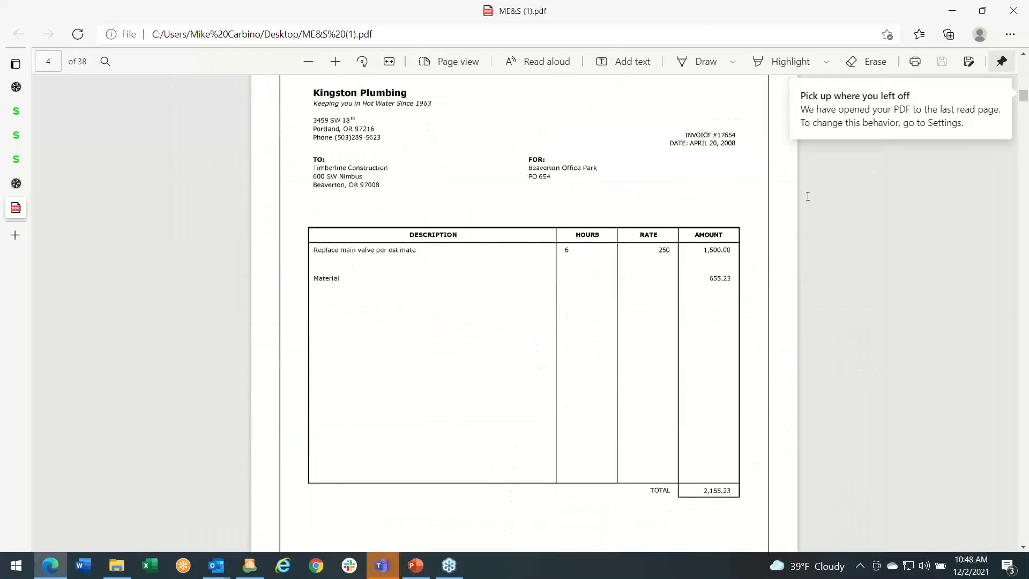
scroll(853, 195, "down", 10)
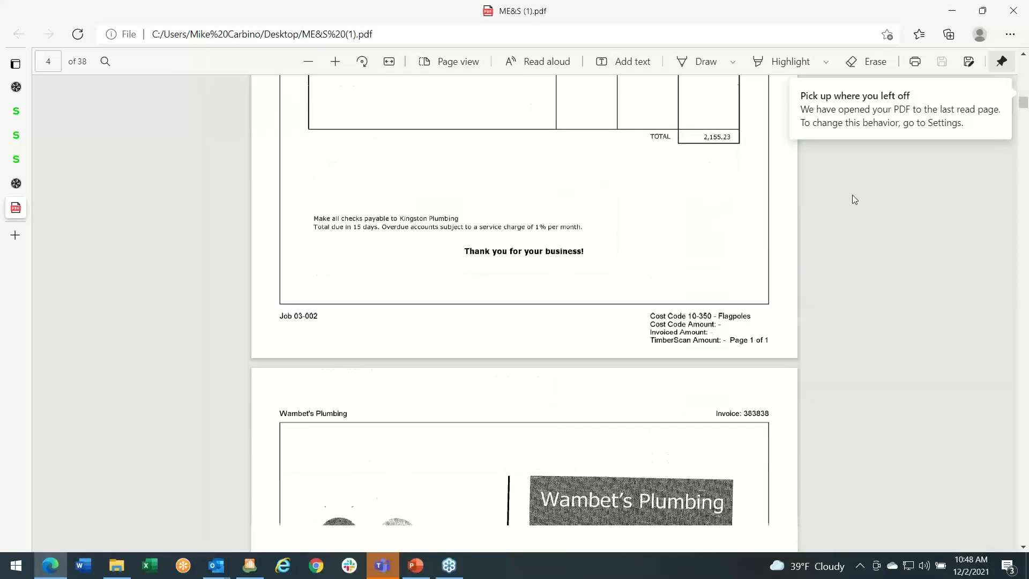
scroll(854, 196, "down", 10)
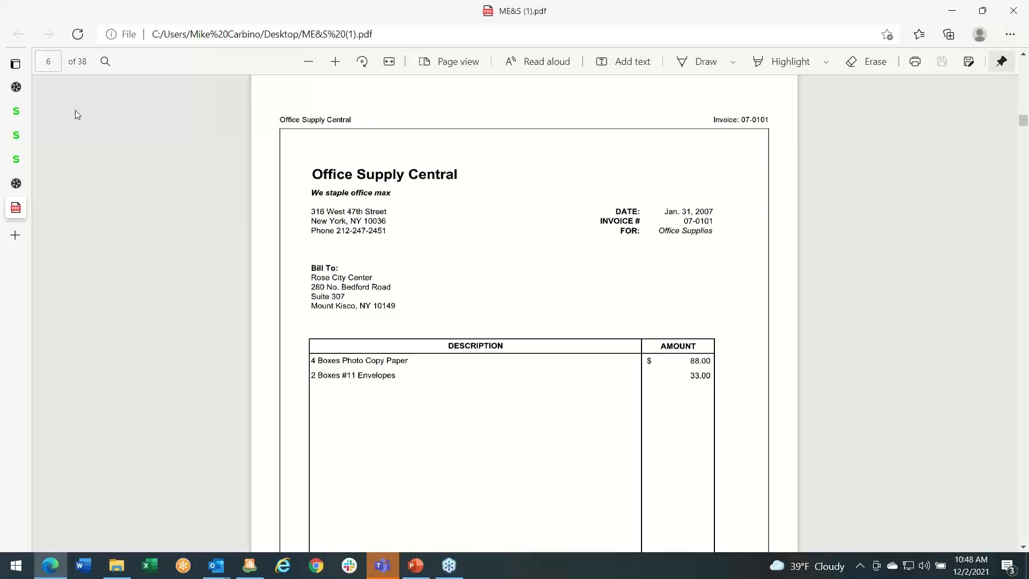
- Return to the TimberScan Titanium Invoice Inquiry page and dismiss the chat notification
mouse_move(16, 105)
left_click(45, 87)
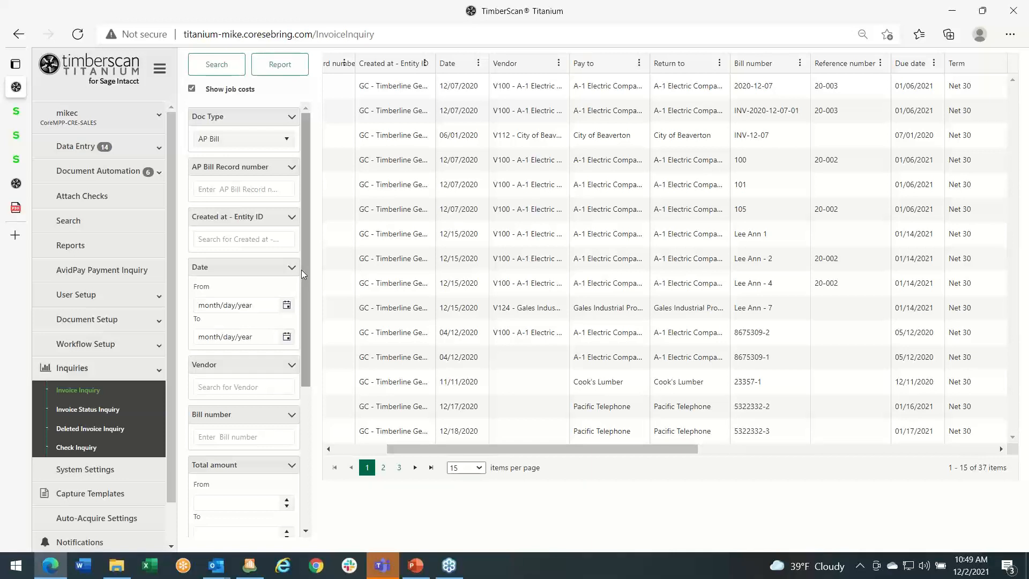
left_click(977, 235)
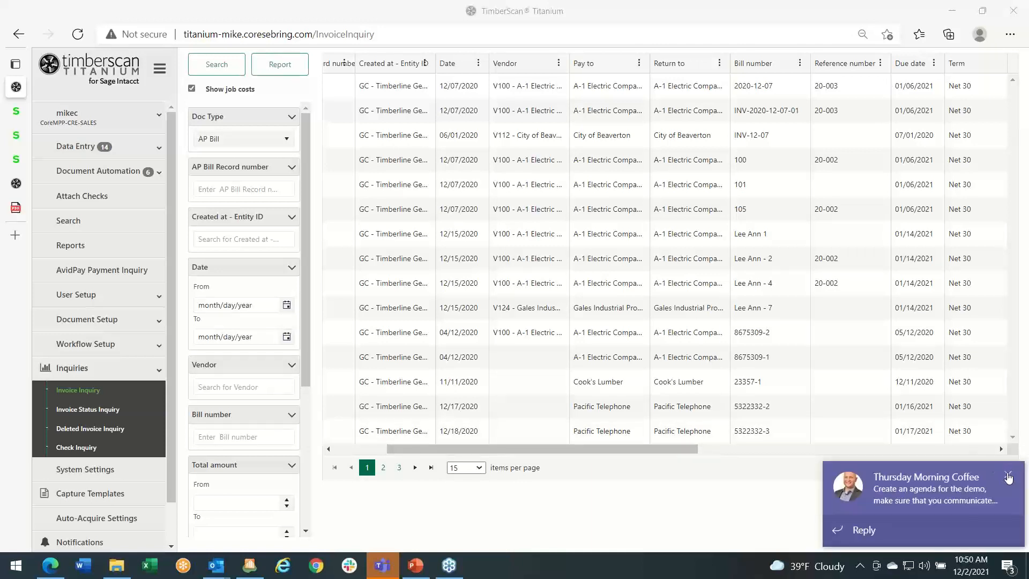
left_click(1006, 475)
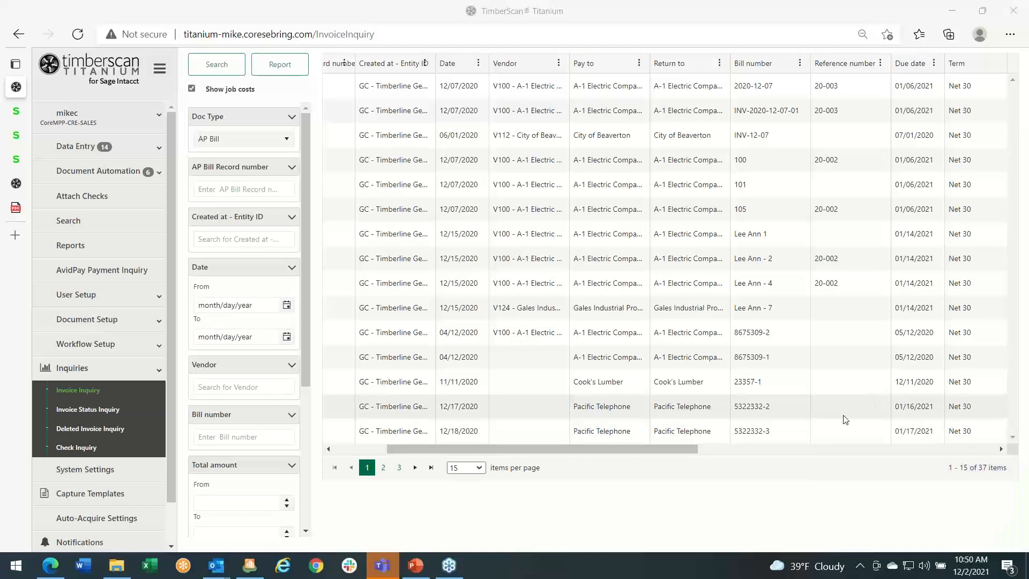